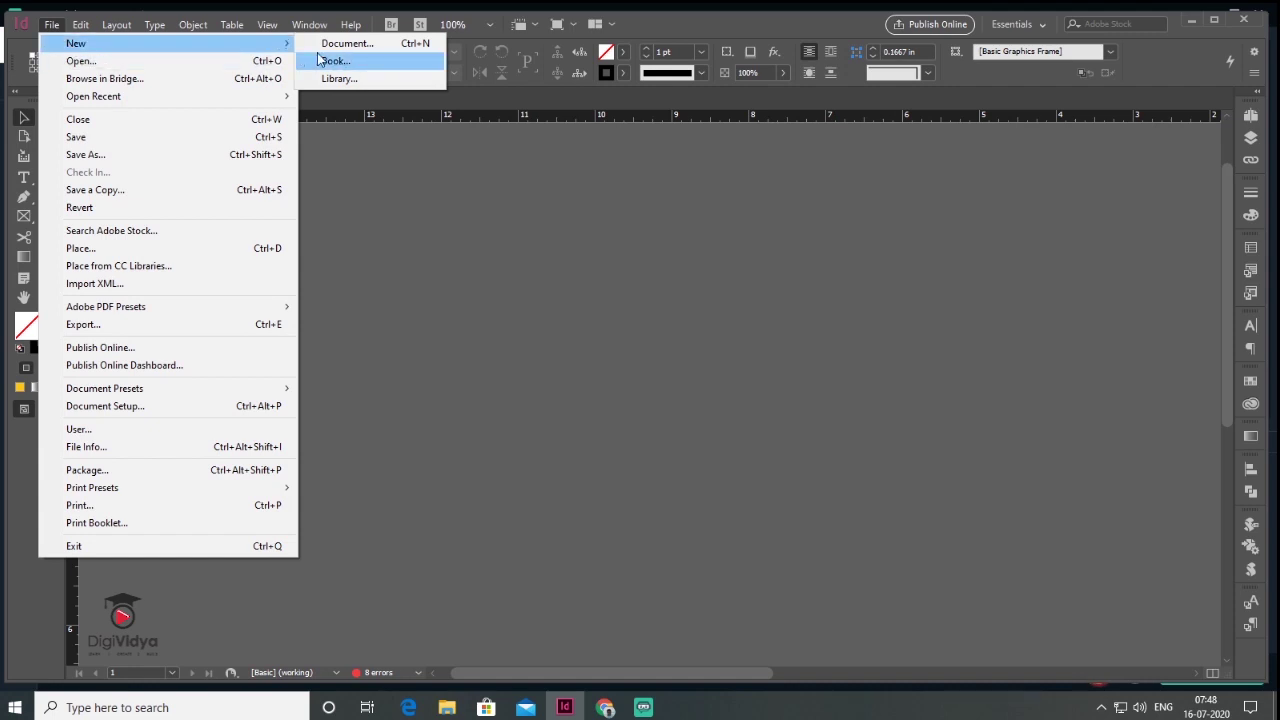
# Step: Start a new document from the Letter print preset with its units set to inches
pyautogui.click(347, 43)
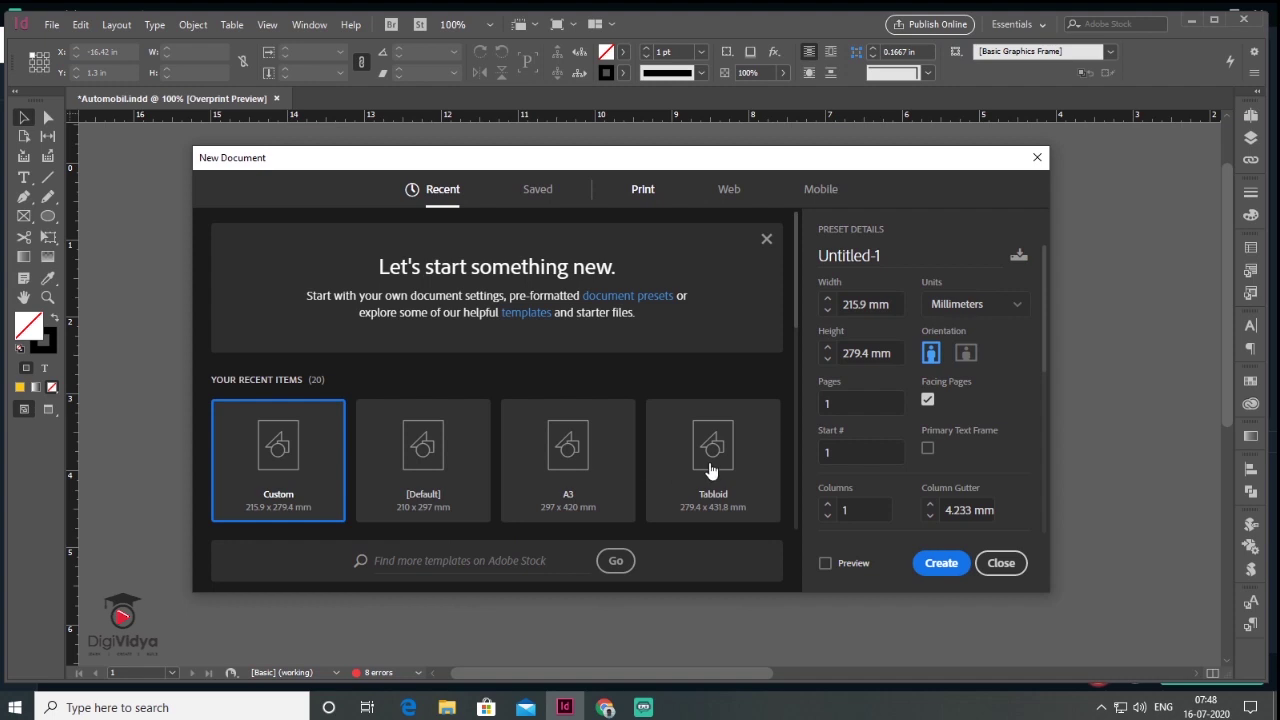
pyautogui.moveTo(796, 288)
pyautogui.mouseDown()
pyautogui.moveTo(796, 328)
pyautogui.moveTo(797, 304)
pyautogui.mouseUp()
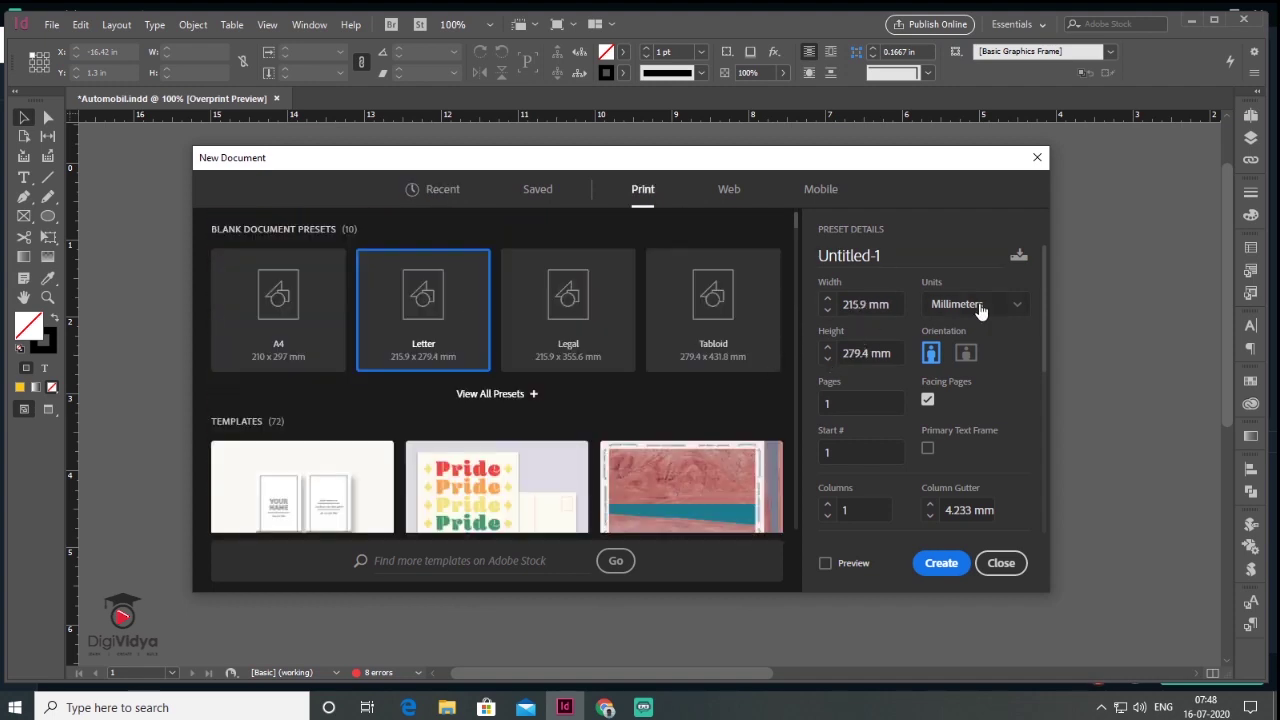
pyautogui.click(980, 310)
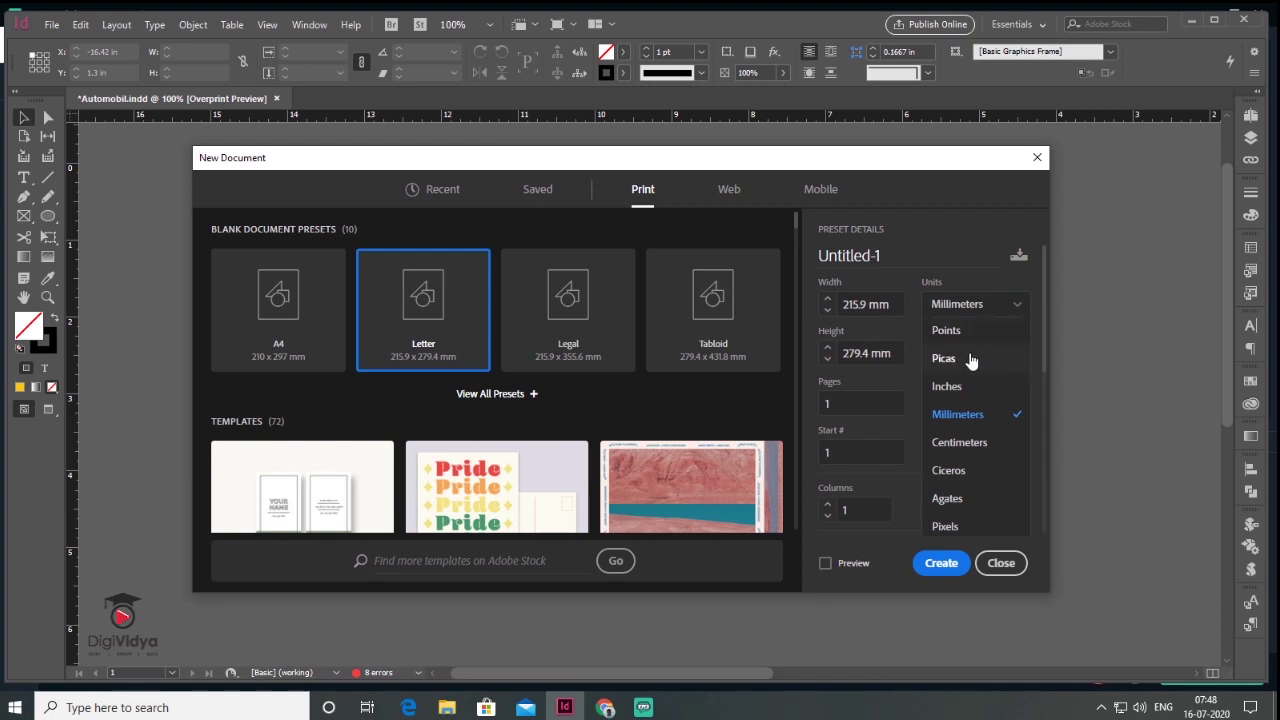
pyautogui.click(968, 387)
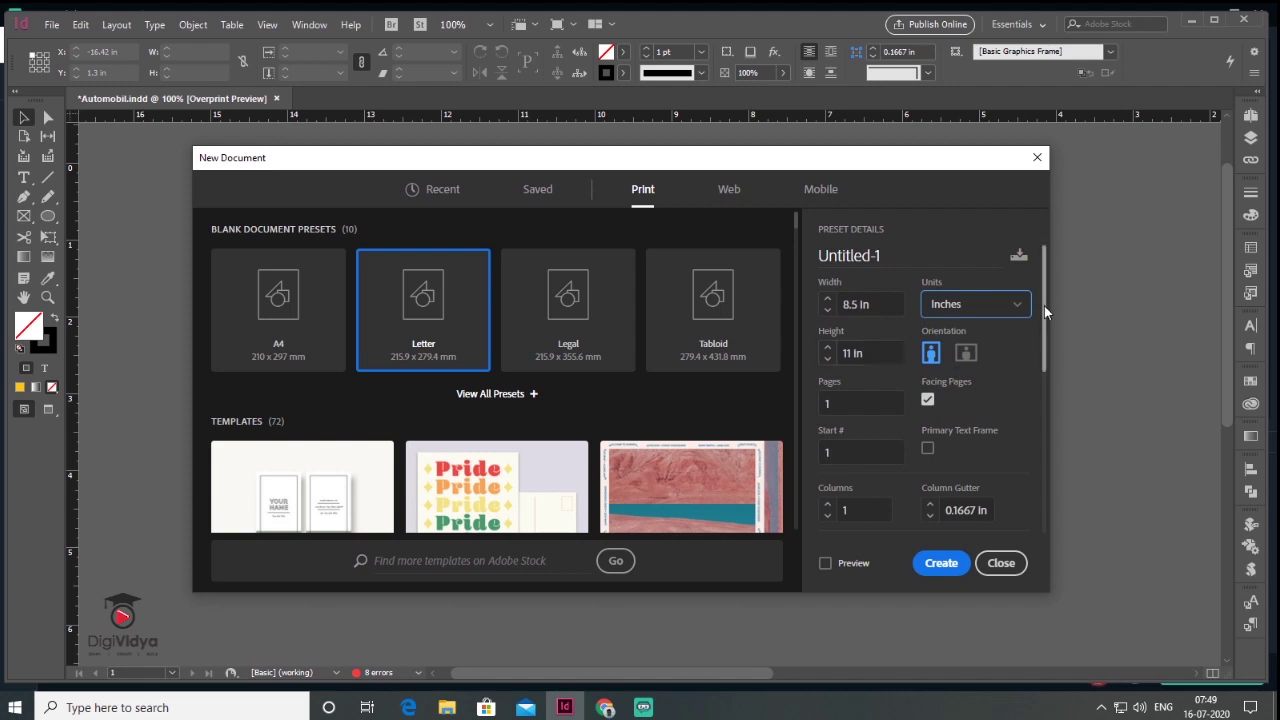
# Step: Give the new document 3 columns and set all its margins to 0.25 in
pyautogui.scroll(-2, 1044, 306)
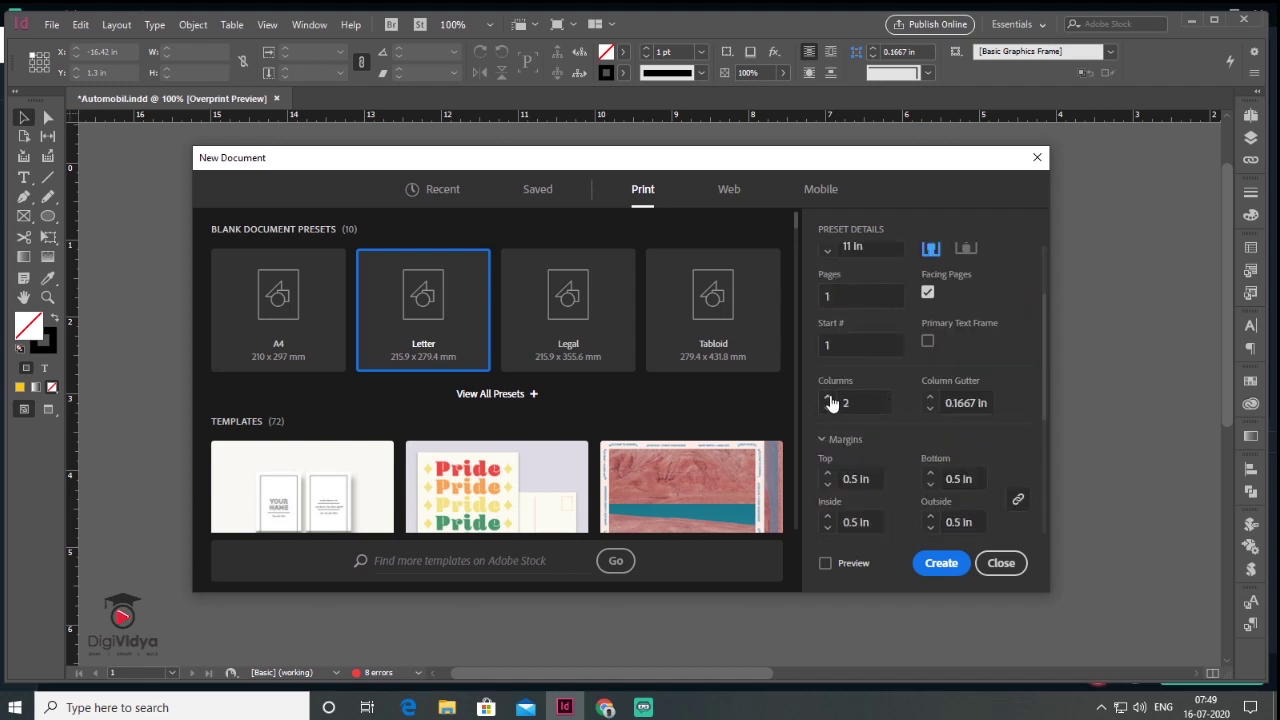
pyautogui.moveTo(1043, 375); pyautogui.dragTo(1036, 440)
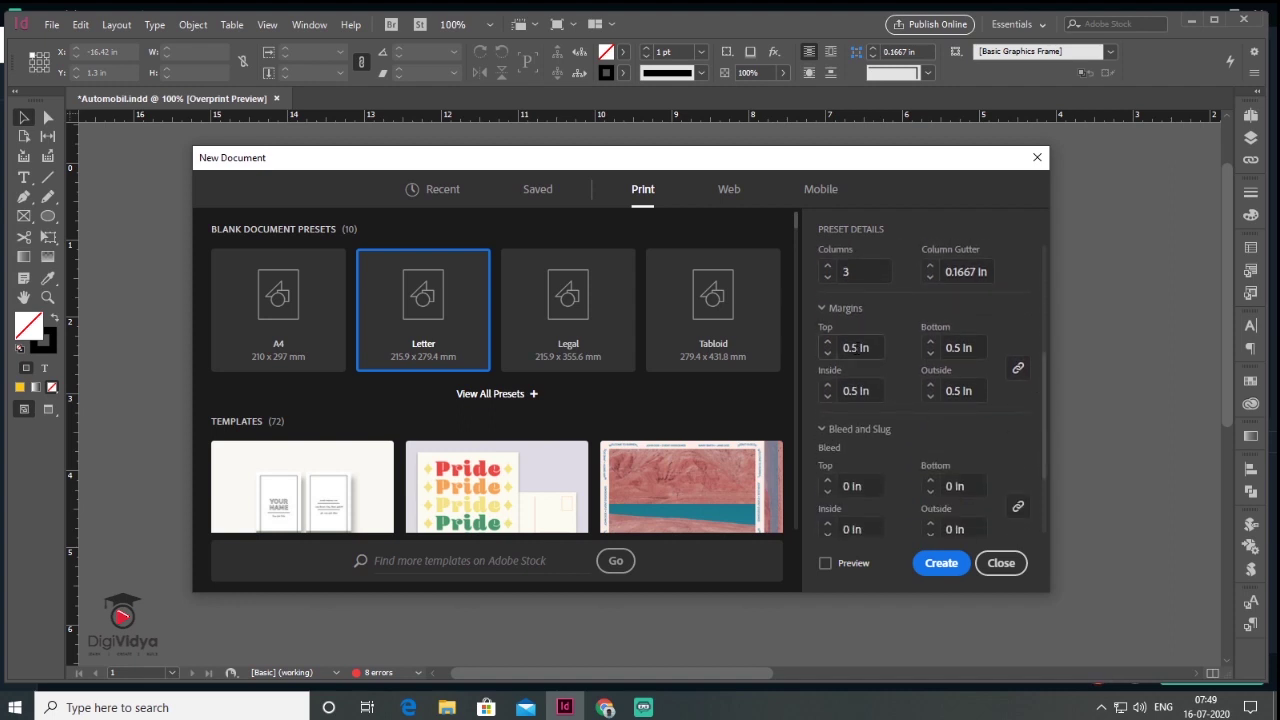
pyautogui.click(851, 350)
pyautogui.tripleClick(851, 347)
pyautogui.write('.25')
# Step: Set the bleed to 0.125 in on all sides and create the document
pyautogui.tripleClick(855, 487)
pyautogui.scroll(-1, 852, 478)
pyautogui.click(853, 412)
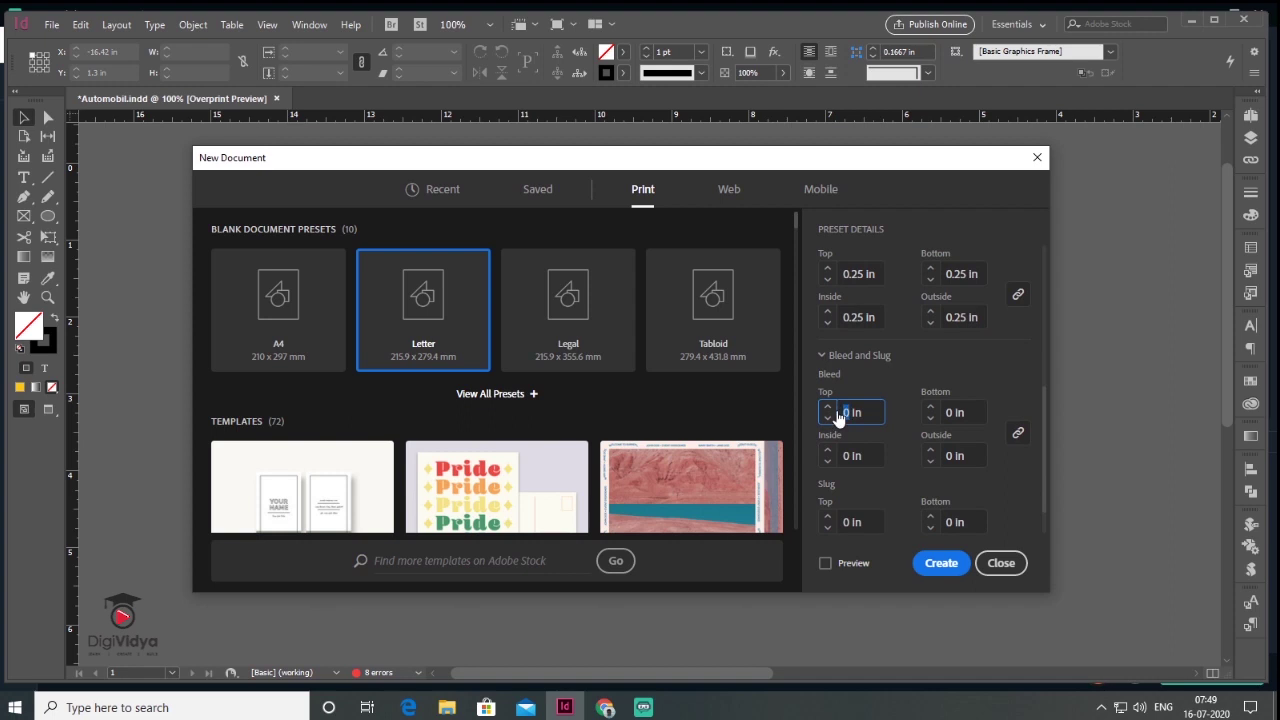
pyautogui.write('125')
pyautogui.scroll(3, 875, 384)
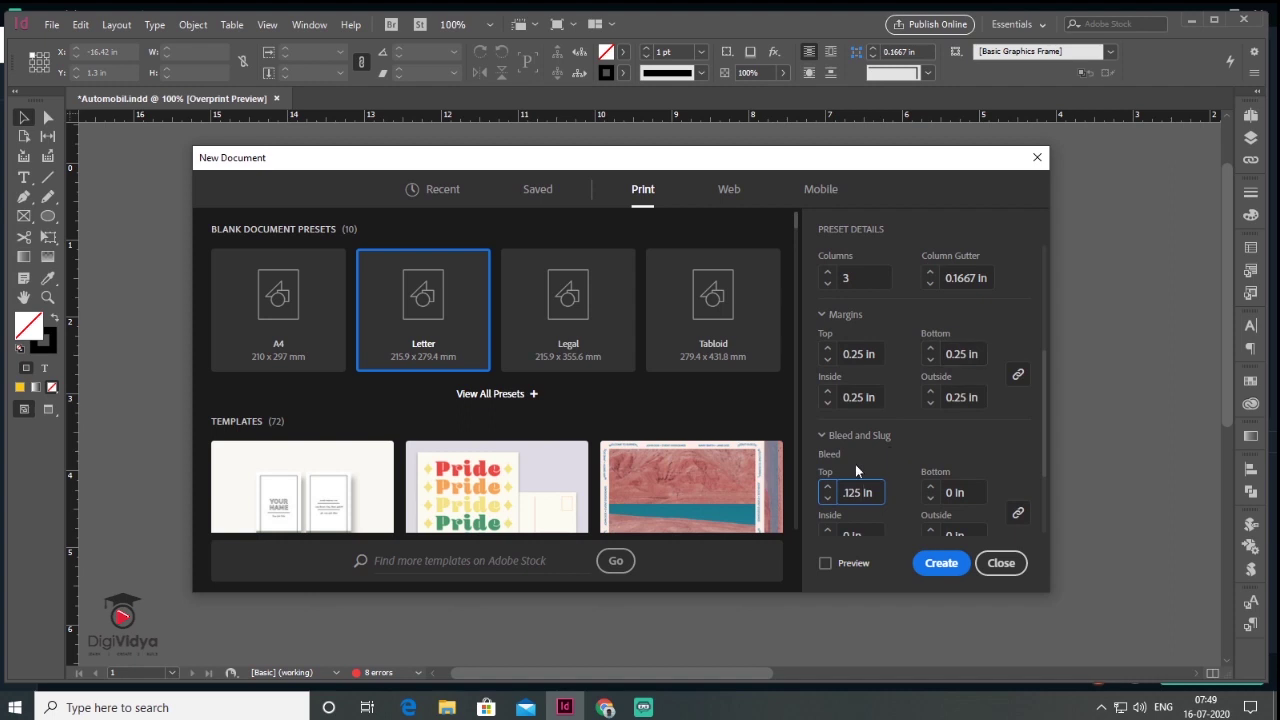
pyautogui.click(942, 564)
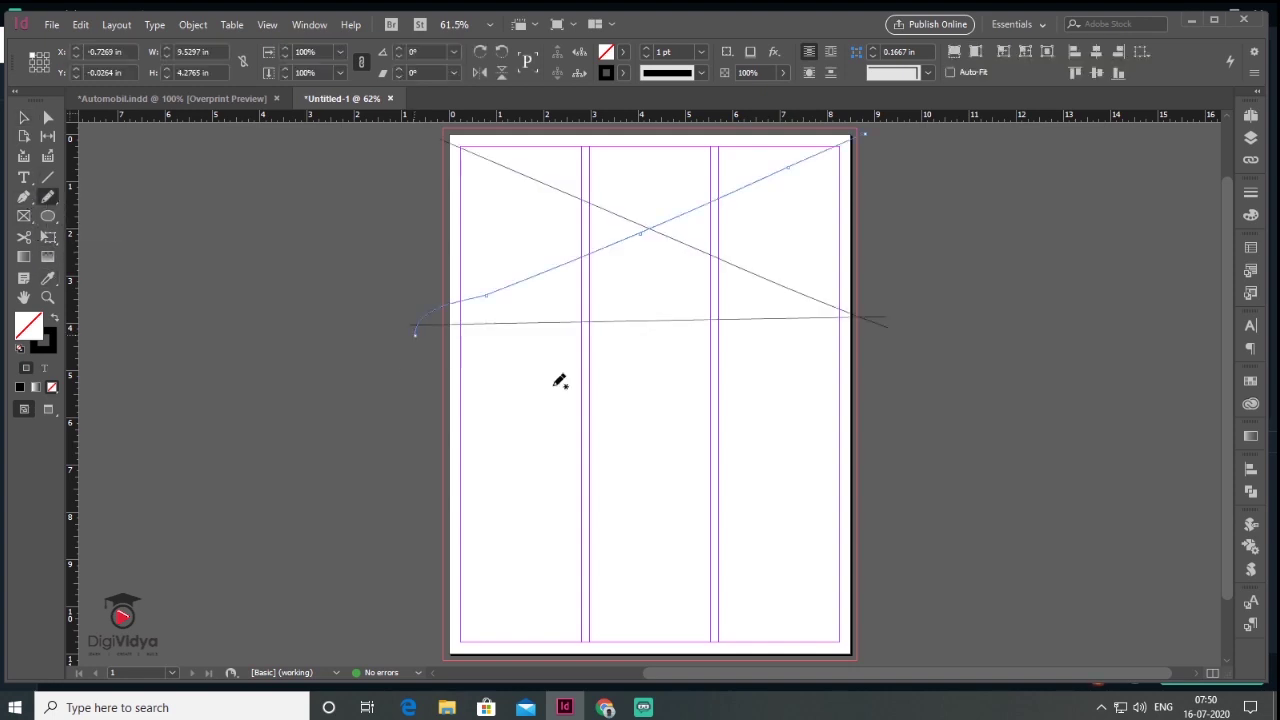
# Step: Sketch the rest of the page layout with the Pencil: a text band, six boxes in two rows, two footer boxes and marks over the image area
pyautogui.moveTo(411, 397); pyautogui.dragTo(977, 397)
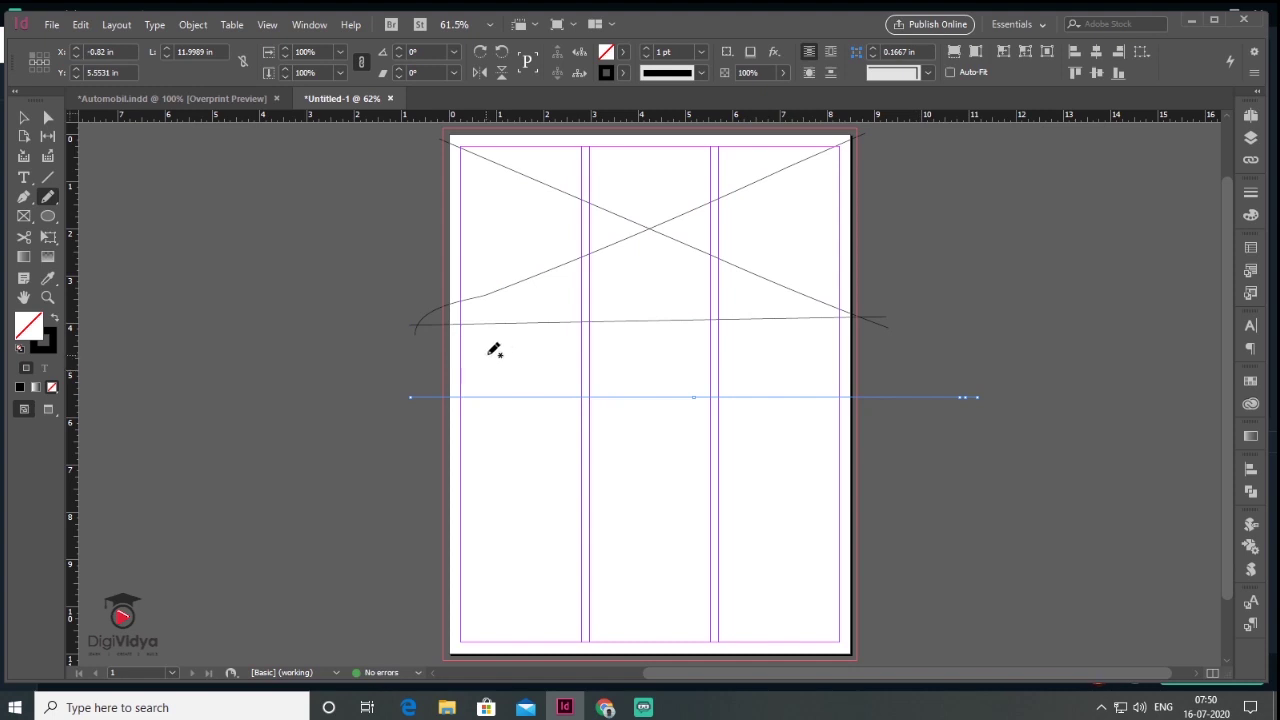
pyautogui.moveTo(623, 357); pyautogui.dragTo(742, 350)
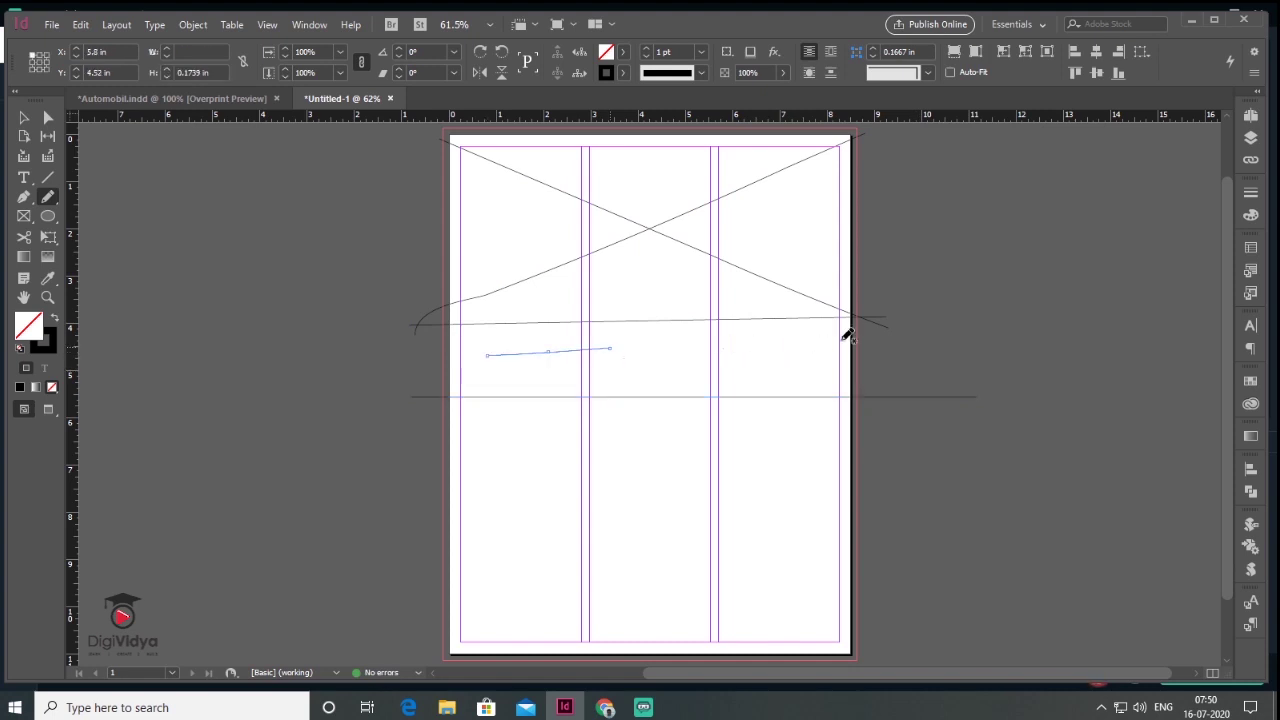
pyautogui.moveTo(460, 431)
pyautogui.mouseDown()
pyautogui.moveTo(590, 429)
pyautogui.moveTo(591, 492)
pyautogui.moveTo(710, 450)
pyautogui.moveTo(710, 432)
pyautogui.moveTo(592, 432)
pyautogui.mouseUp()
pyautogui.moveTo(720, 433)
pyautogui.mouseDown()
pyautogui.moveTo(734, 493)
pyautogui.moveTo(826, 494)
pyautogui.moveTo(806, 428)
pyautogui.moveTo(735, 490)
pyautogui.mouseUp()
pyautogui.moveTo(450, 433)
pyautogui.mouseDown()
pyautogui.moveTo(617, 458)
pyautogui.moveTo(455, 492)
pyautogui.moveTo(479, 518)
pyautogui.mouseUp()
pyautogui.moveTo(591, 522); pyautogui.dragTo(598, 524)
pyautogui.moveTo(721, 515)
pyautogui.mouseDown()
pyautogui.moveTo(814, 521)
pyautogui.moveTo(709, 522)
pyautogui.mouseUp()
pyautogui.moveTo(444, 612)
pyautogui.mouseDown()
pyautogui.moveTo(585, 637)
pyautogui.moveTo(445, 641)
pyautogui.mouseUp()
pyautogui.moveTo(643, 612)
pyautogui.mouseDown()
pyautogui.moveTo(710, 622)
pyautogui.moveTo(856, 612)
pyautogui.moveTo(625, 642)
pyautogui.moveTo(556, 634)
pyautogui.moveTo(707, 623)
pyautogui.moveTo(645, 645)
pyautogui.mouseUp()
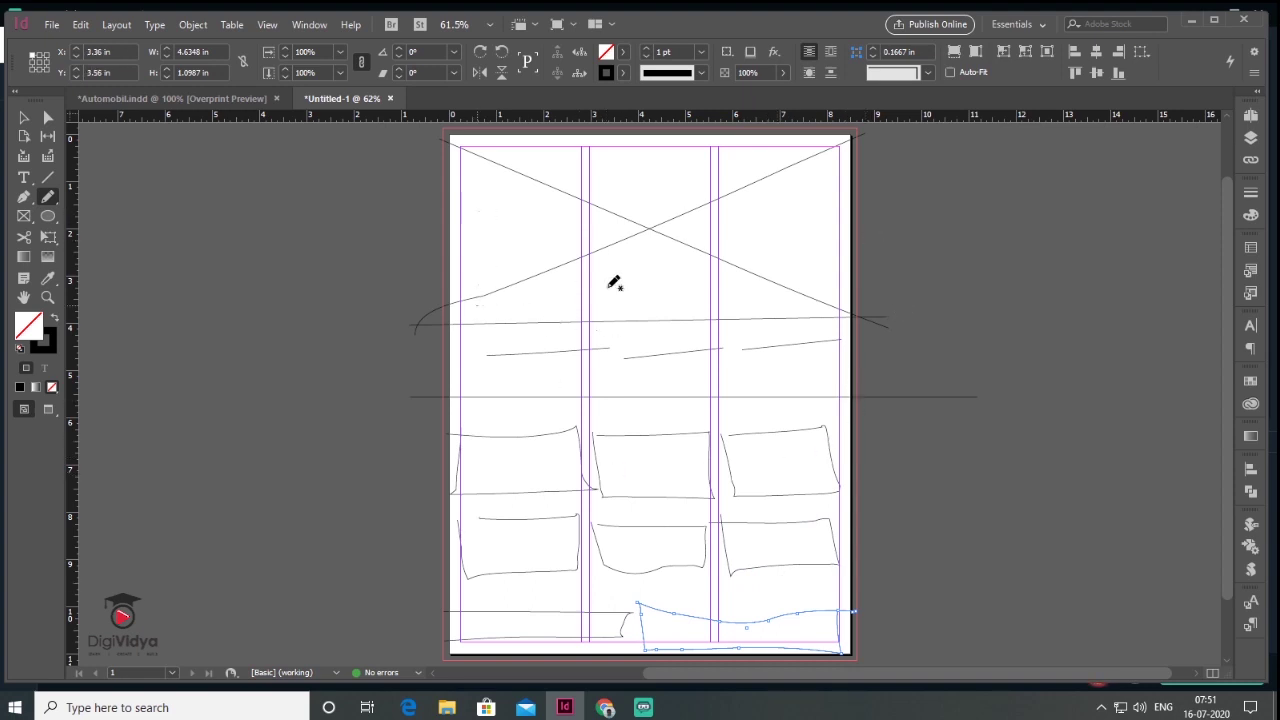
pyautogui.moveTo(473, 263)
pyautogui.mouseDown()
pyautogui.moveTo(572, 279)
pyautogui.moveTo(528, 218)
pyautogui.mouseUp()
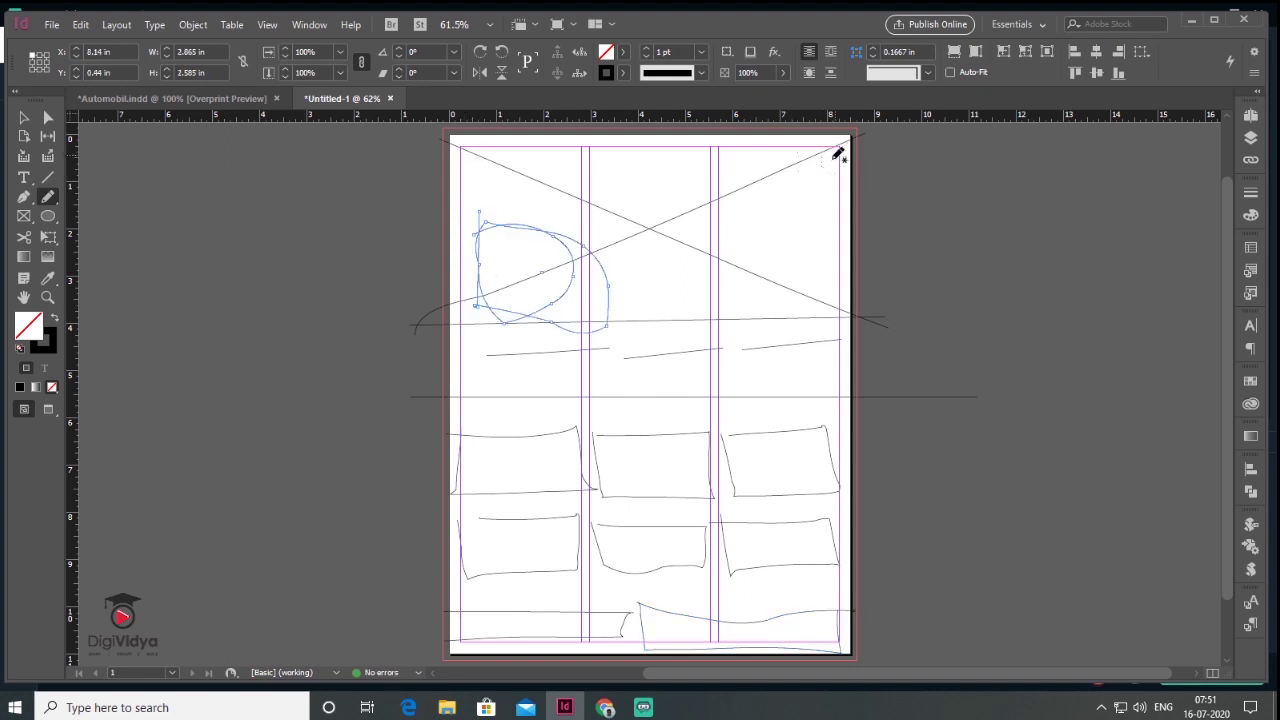
pyautogui.moveTo(476, 158); pyautogui.dragTo(546, 158)
# Step: Delete all the pencil sketches from the page
pyautogui.click(24, 117)
pyautogui.hotkey('ctrl', '-')
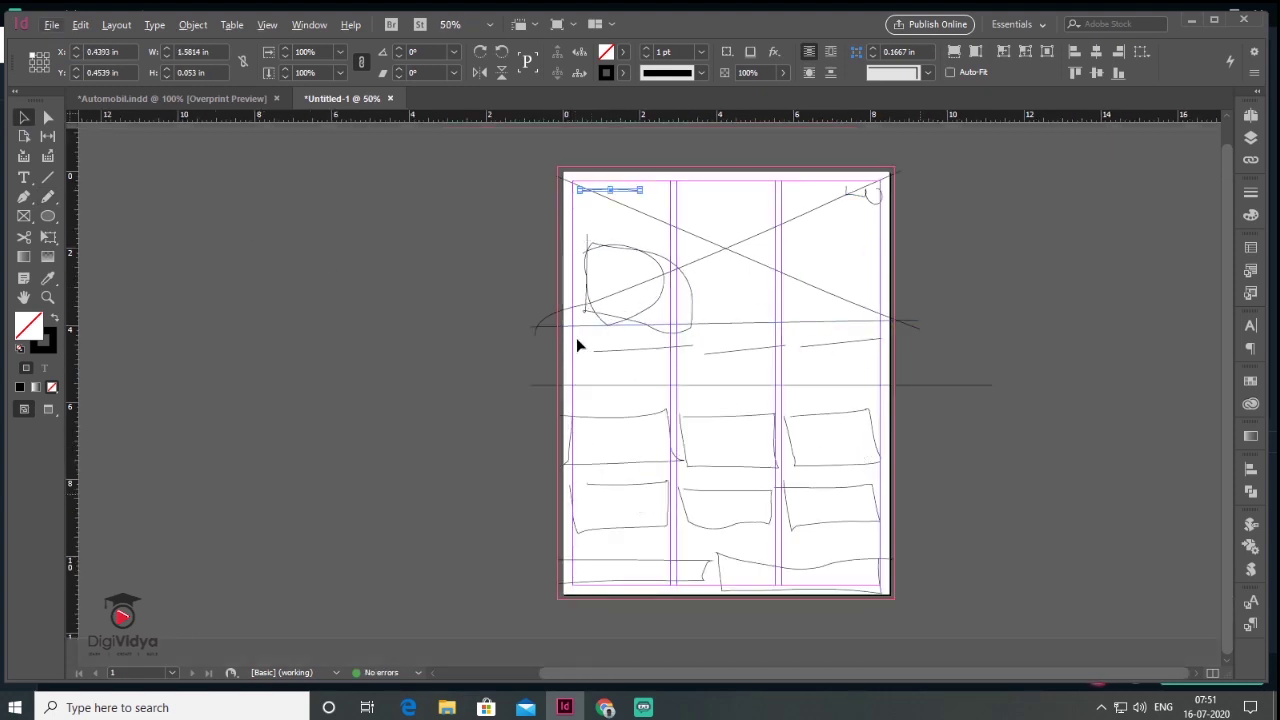
pyautogui.moveTo(500, 163); pyautogui.dragTo(974, 594)
pyautogui.press('Delete')
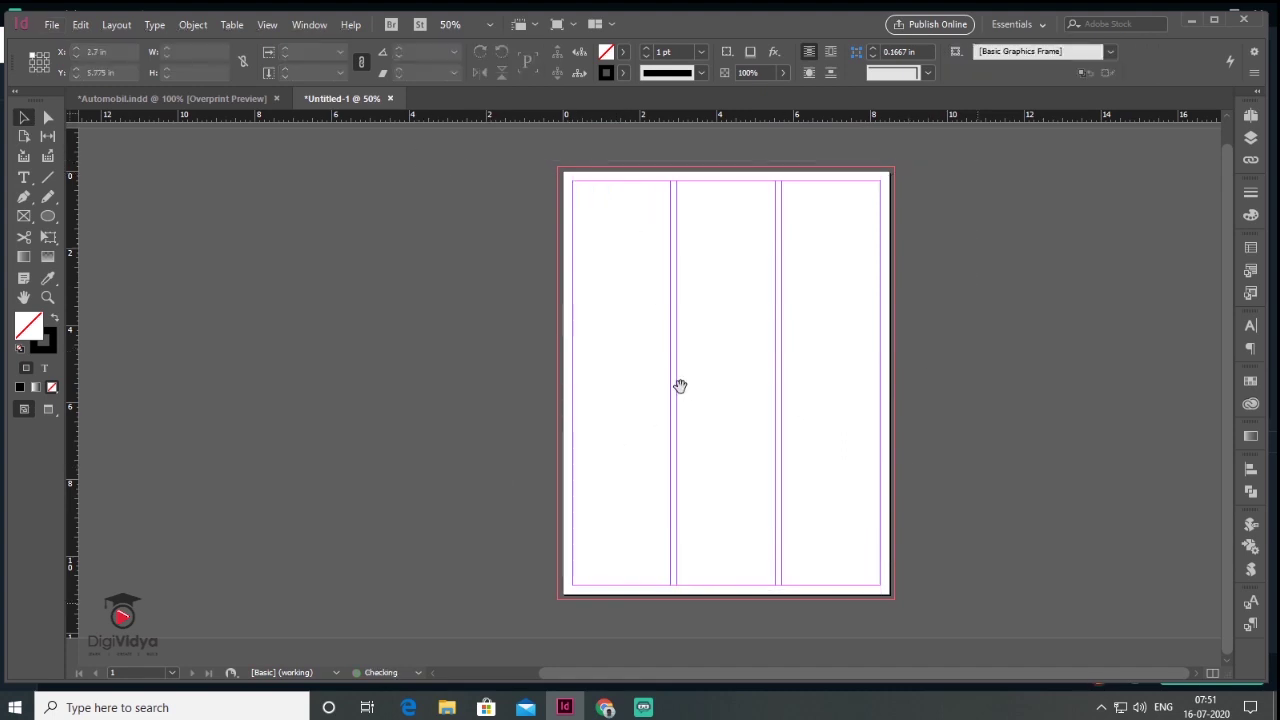
# Step: Draw a rectangular picture frame about 8.75 × 4.95 in across the upper page, from bleed edge to bleed edge
pyautogui.moveTo(684, 386); pyautogui.dragTo(457, 412)
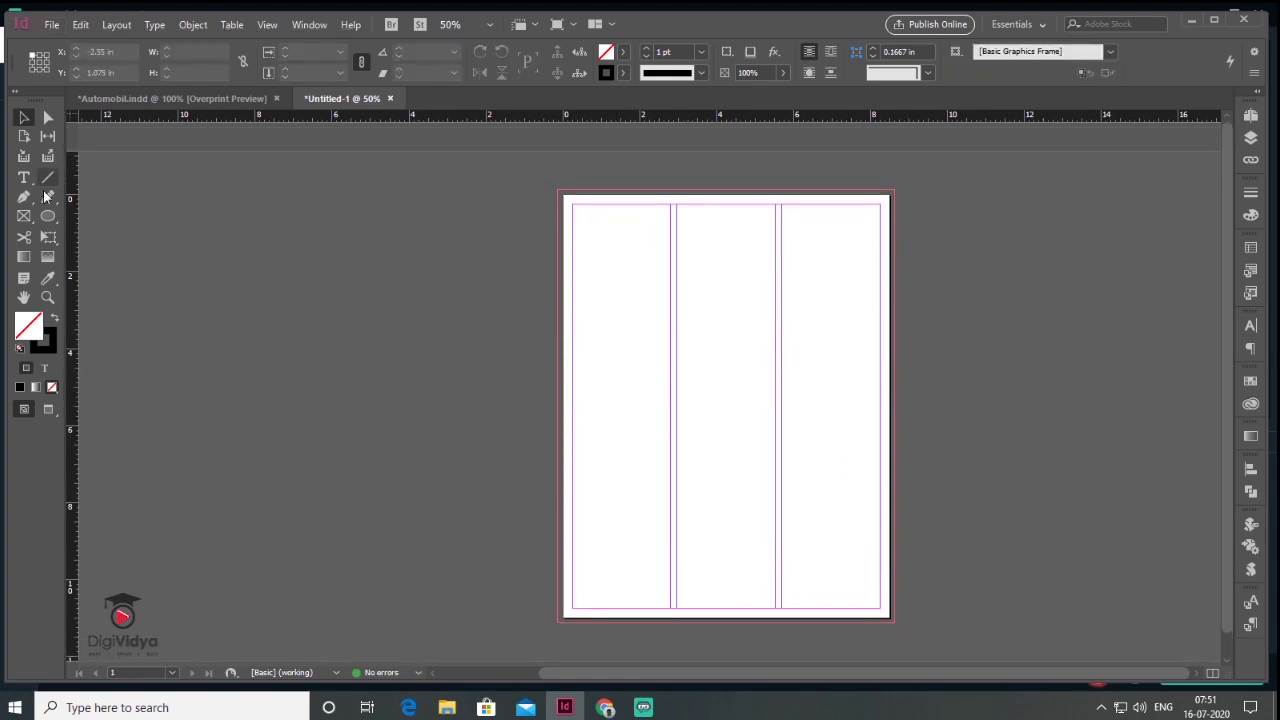
pyautogui.click(23, 218)
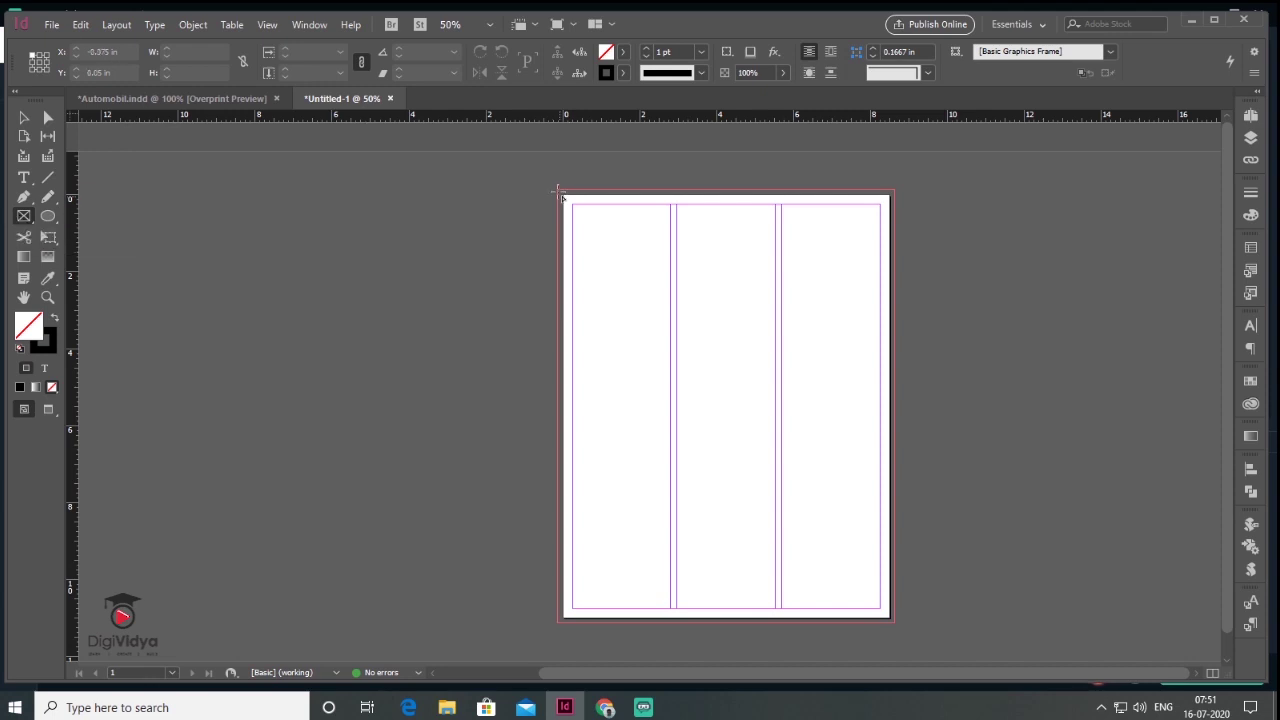
pyautogui.moveTo(797, 312); pyautogui.dragTo(893, 380)
pyautogui.click(23, 117)
# Step: Draw a black-filled rectangle about 8.74 × 1.21 in directly below the large picture frame, spanning the bleed width
pyautogui.hotkey('ctrl', '=')
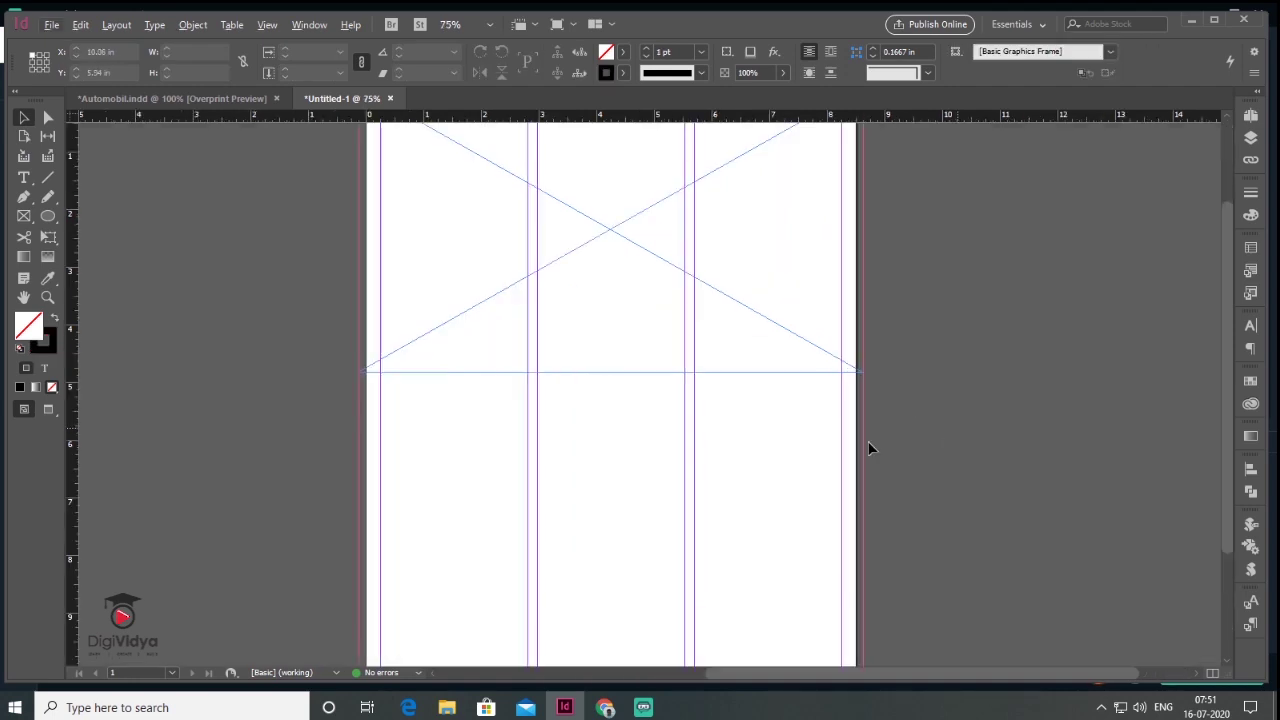
pyautogui.moveTo(47, 217); pyautogui.dragTo(104, 238)
pyautogui.click(104, 238)
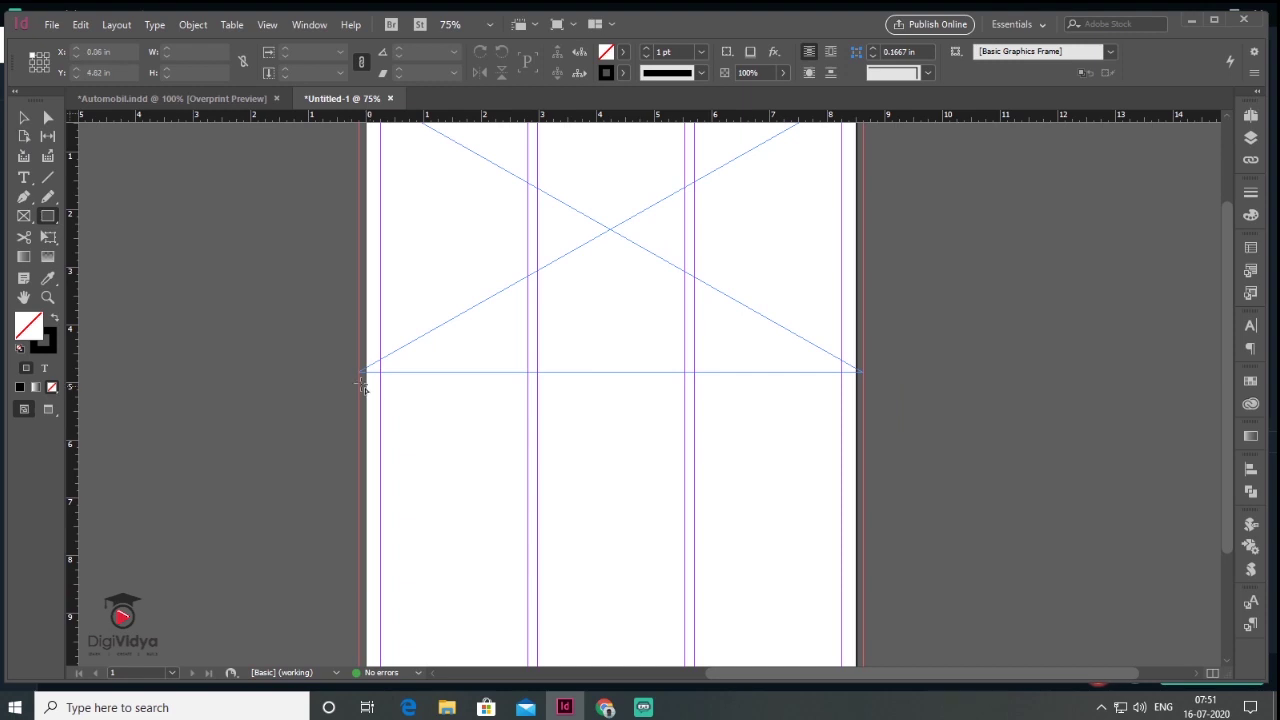
pyautogui.moveTo(361, 373); pyautogui.dragTo(694, 429)
# Step: Draw a picture frame about 2.56 × 1.4 in in the first column below the black band and duplicate it into the other two columns
pyautogui.click(26, 215)
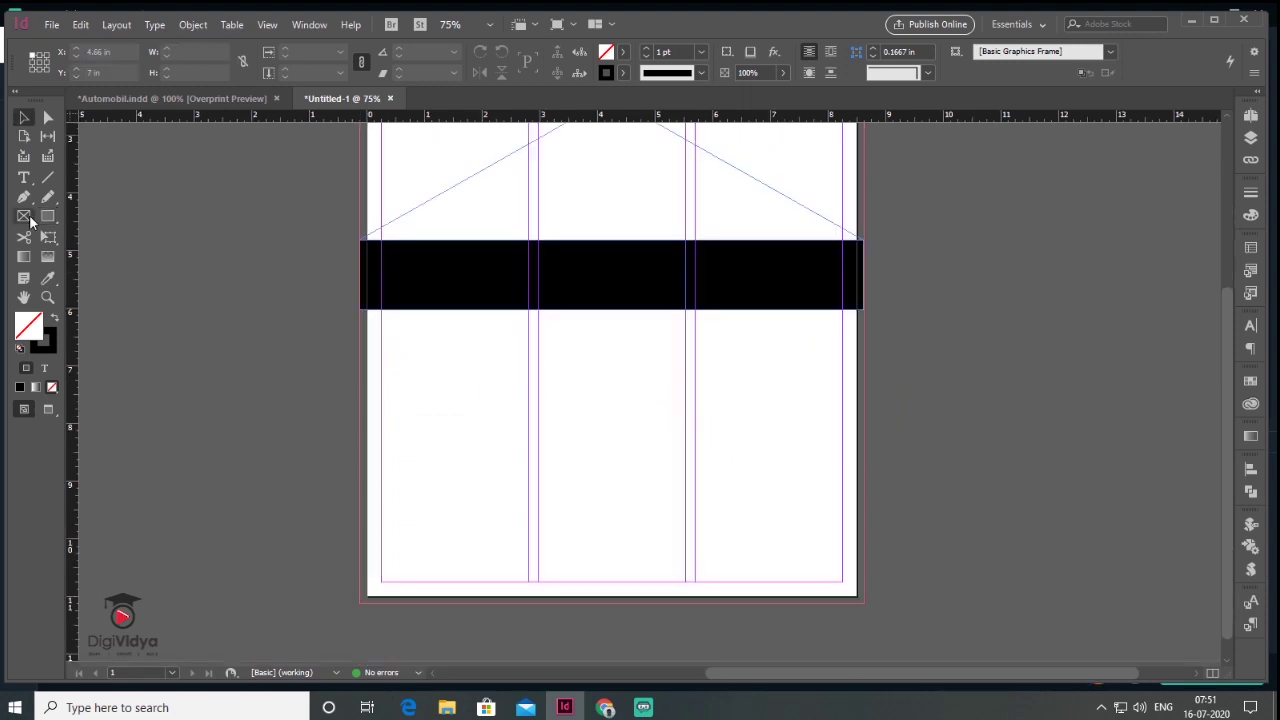
pyautogui.moveTo(382, 341); pyautogui.dragTo(528, 421)
pyautogui.moveTo(452, 393)
pyautogui.mouseDown()
pyautogui.moveTo(616, 391)
pyautogui.moveTo(607, 397)
pyautogui.mouseUp()
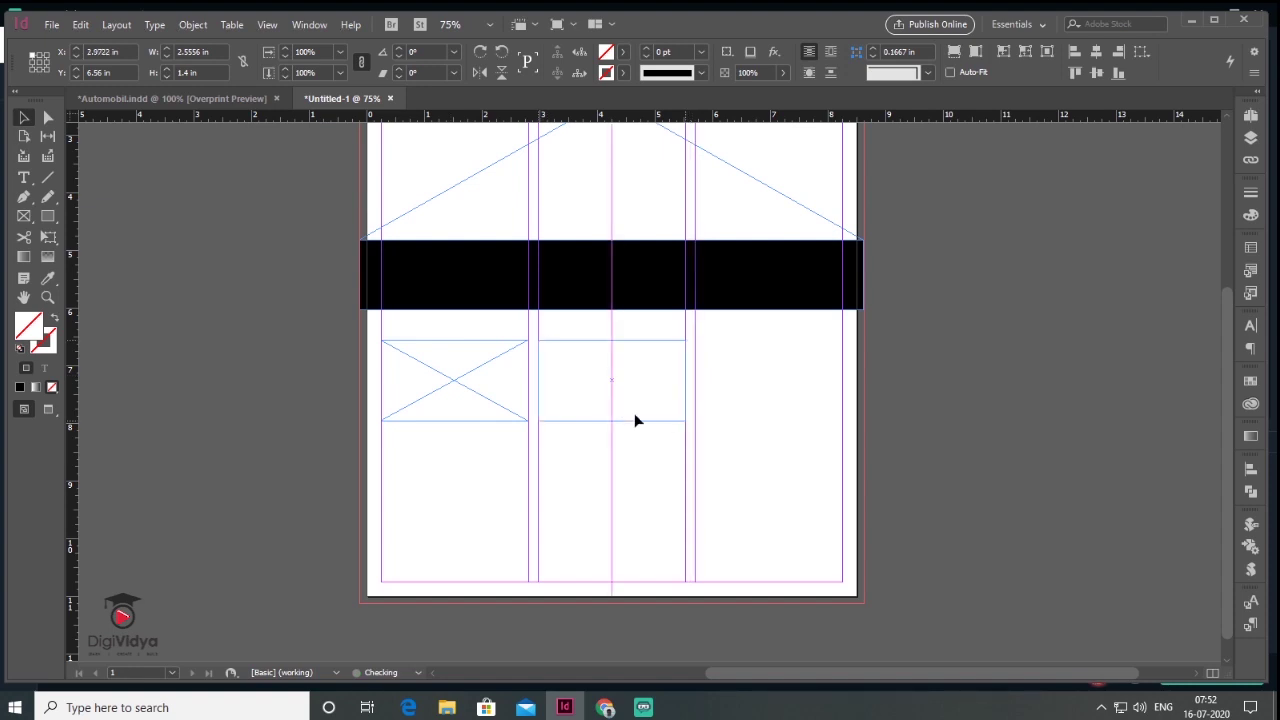
pyautogui.hotkey('ctrl', 'alt', 'shift', 'd')
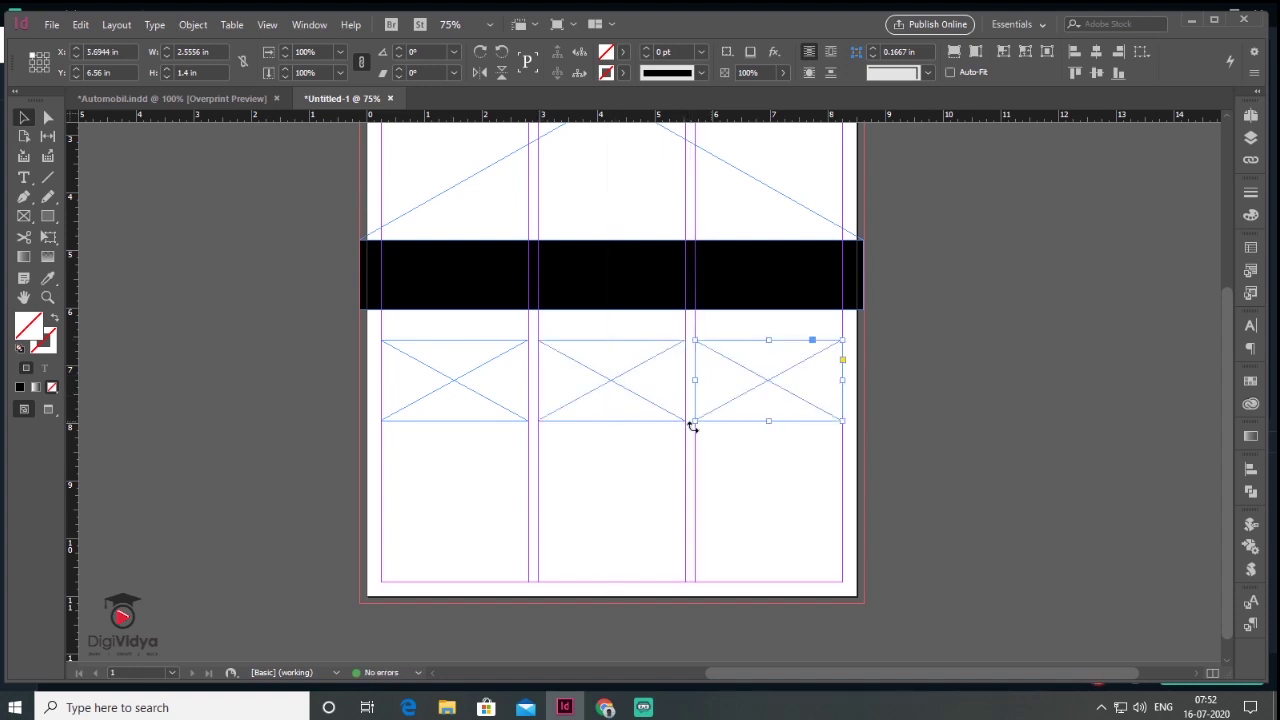
# Step: Duplicate the row of three picture frames directly below itself with a small gap
pyautogui.click(455, 447)
pyautogui.moveTo(352, 368); pyautogui.dragTo(778, 472)
pyautogui.click(917, 485)
# Step: Draw two unfilled rectangles about 4.05 × 1.05 in in the page's lower corners, reaching the bleed edges
pyautogui.click(51, 215)
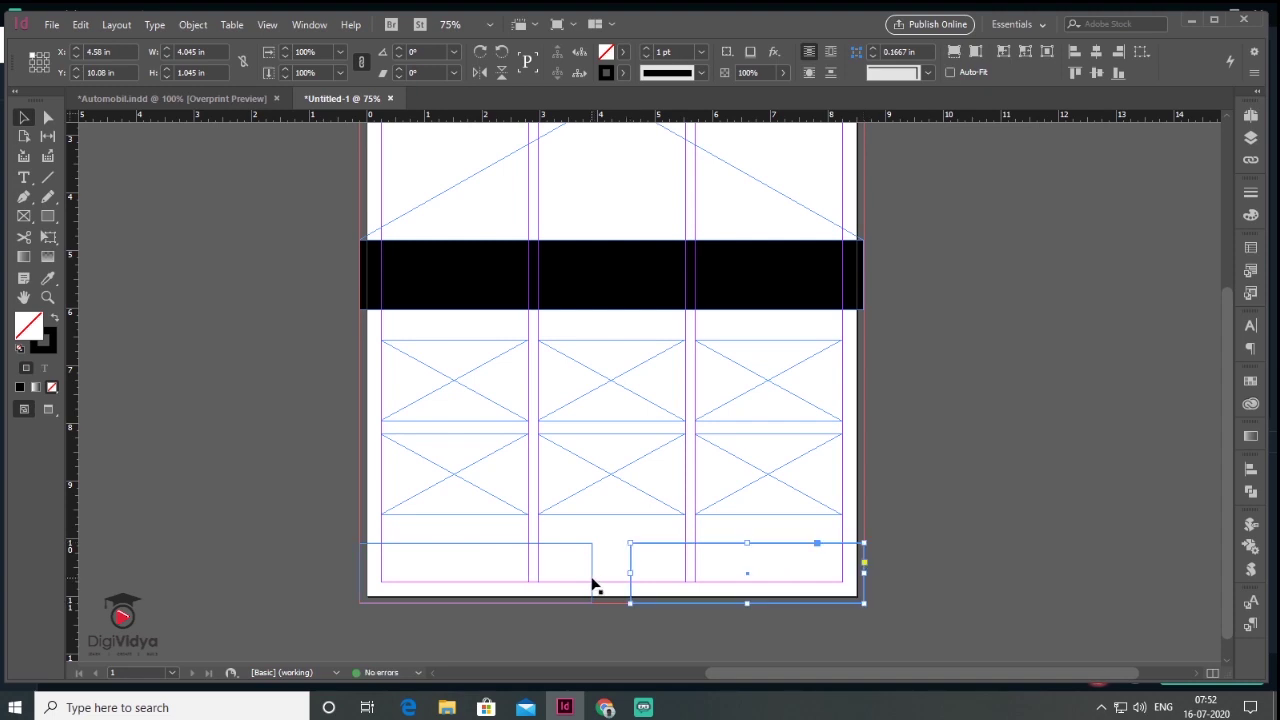
pyautogui.click(592, 576)
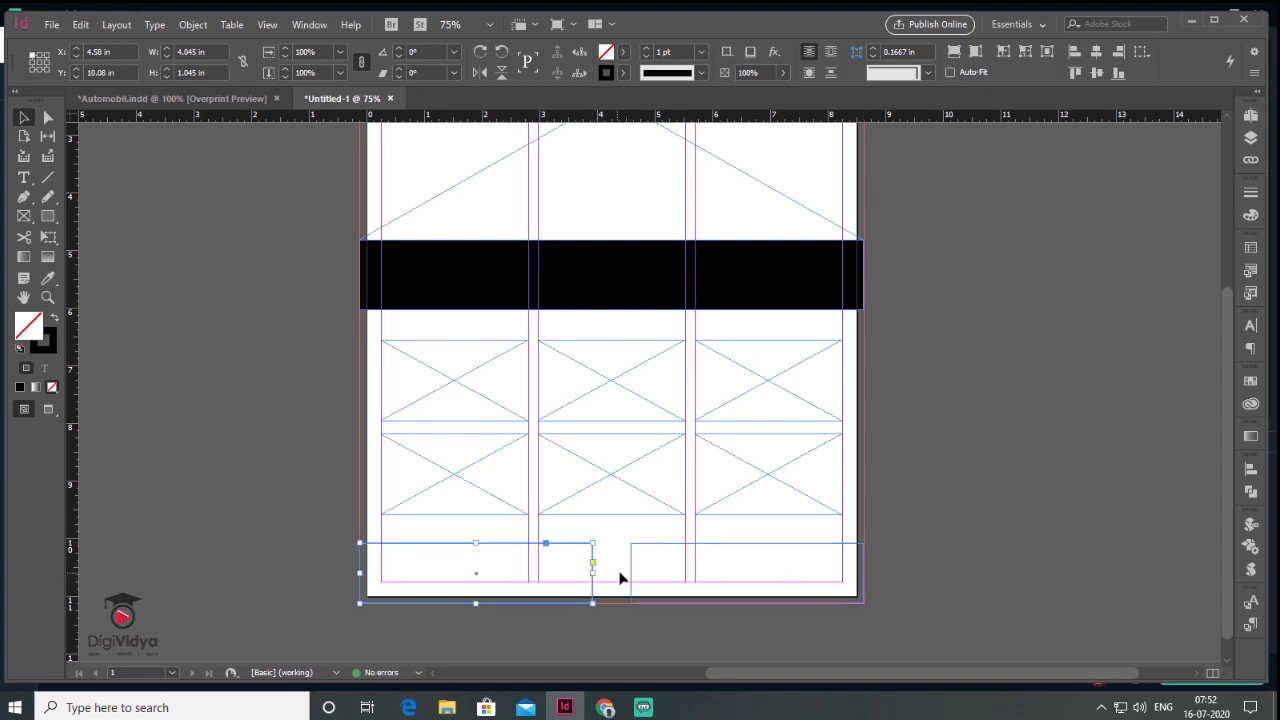
pyautogui.click(956, 504)
# Step: Place the black off-road car photo in the large picture frame on the upper page
pyautogui.moveTo(687, 304); pyautogui.dragTo(694, 484)
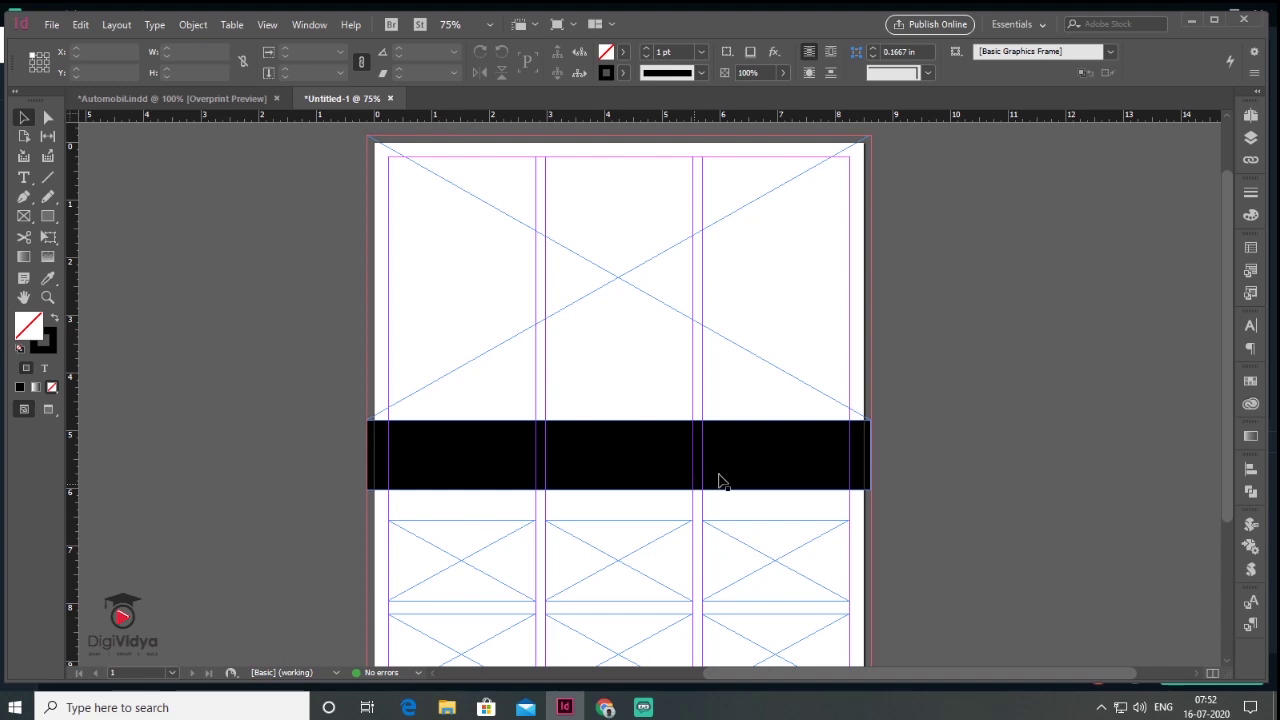
pyautogui.click(620, 280)
pyautogui.click(50, 28)
pyautogui.click(57, 28)
pyautogui.click(55, 27)
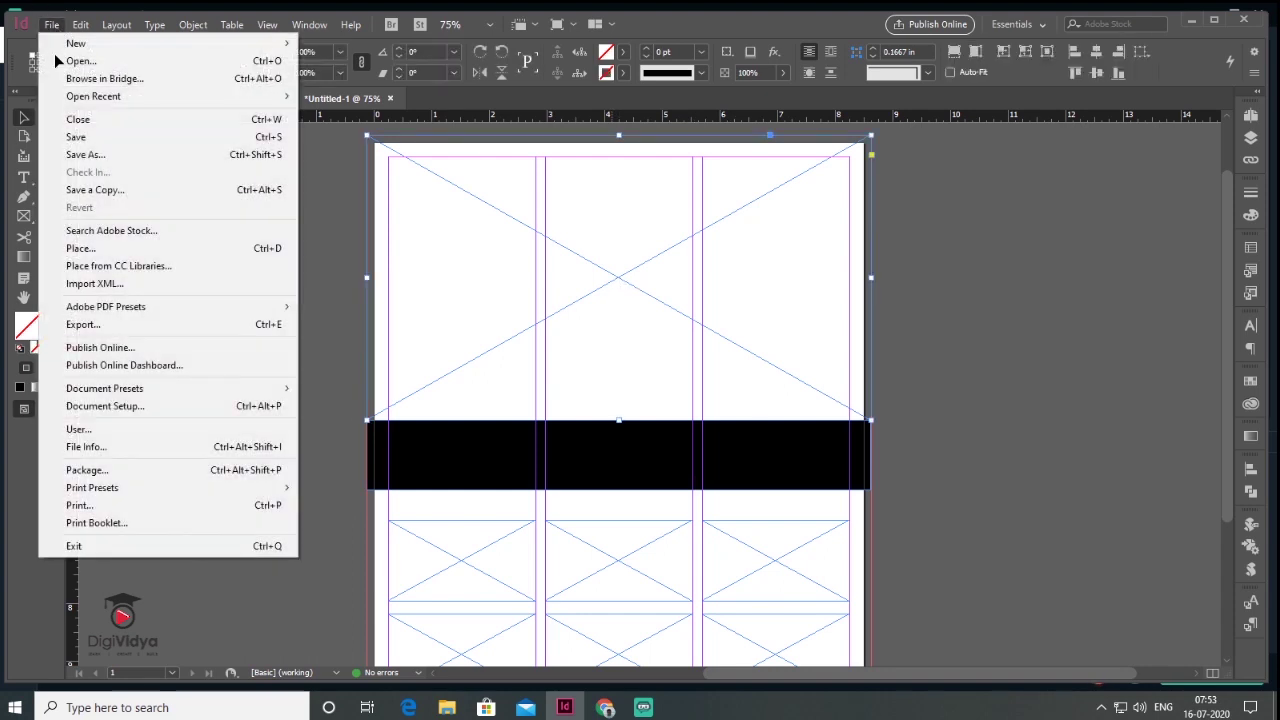
pyautogui.click(195, 250)
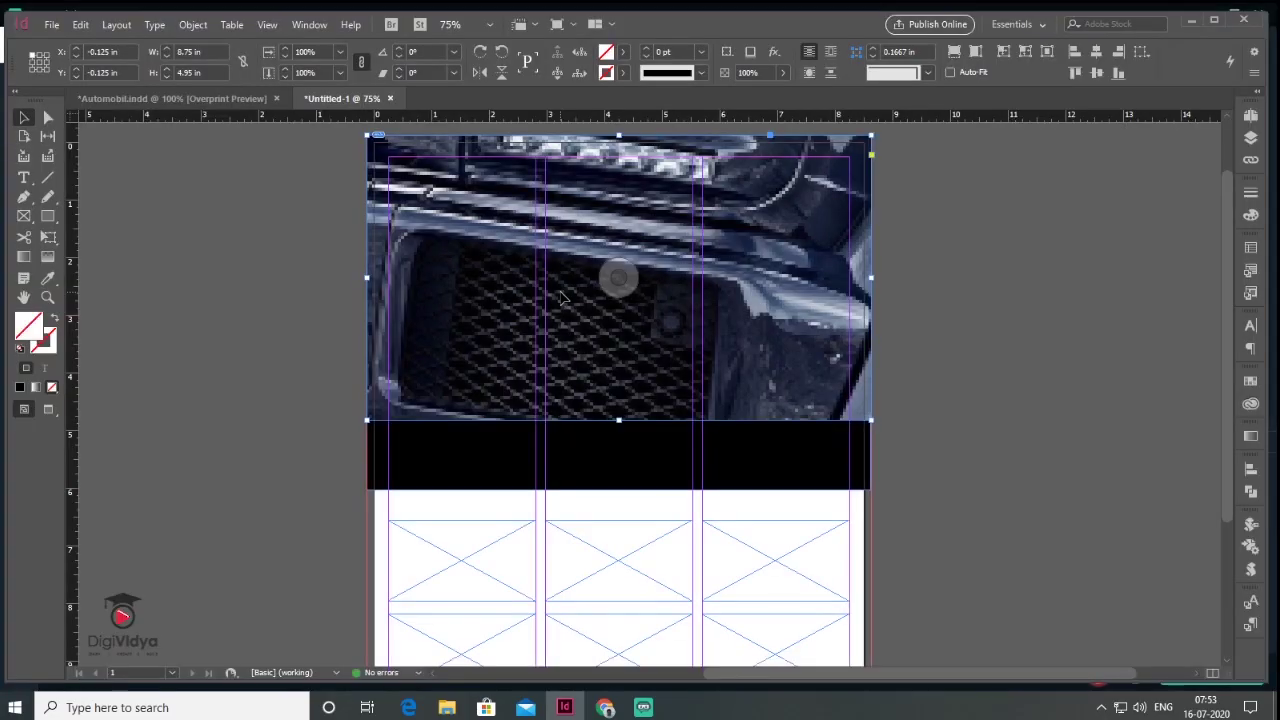
# Step: Fit the car photo to its frame with Fill Frame Proportionally
pyautogui.rightClick(562, 297)
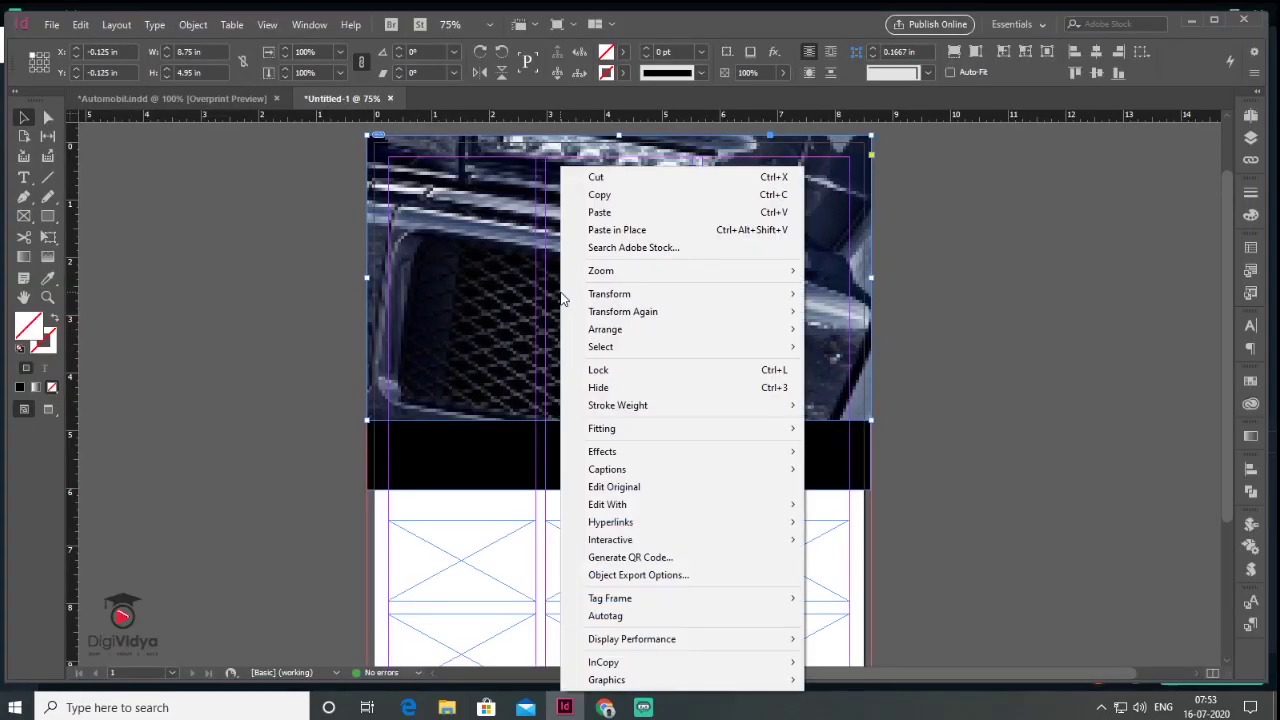
pyautogui.moveTo(697, 442)
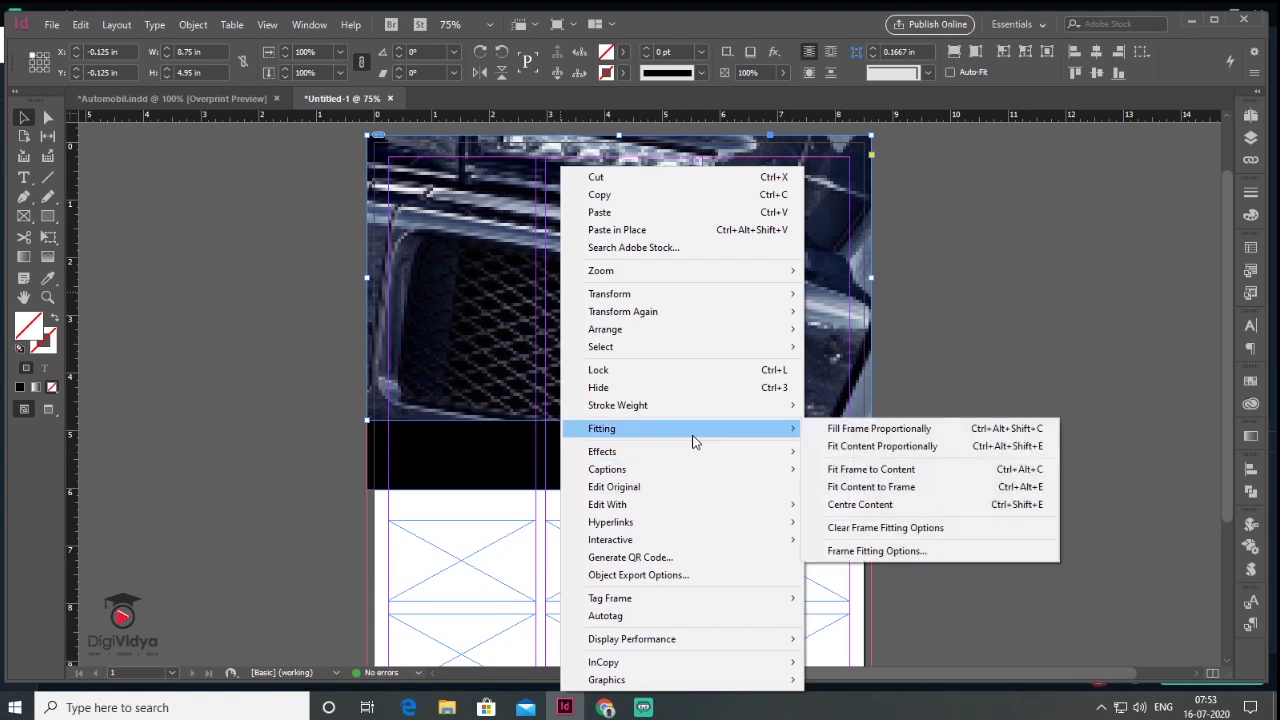
pyautogui.click(936, 430)
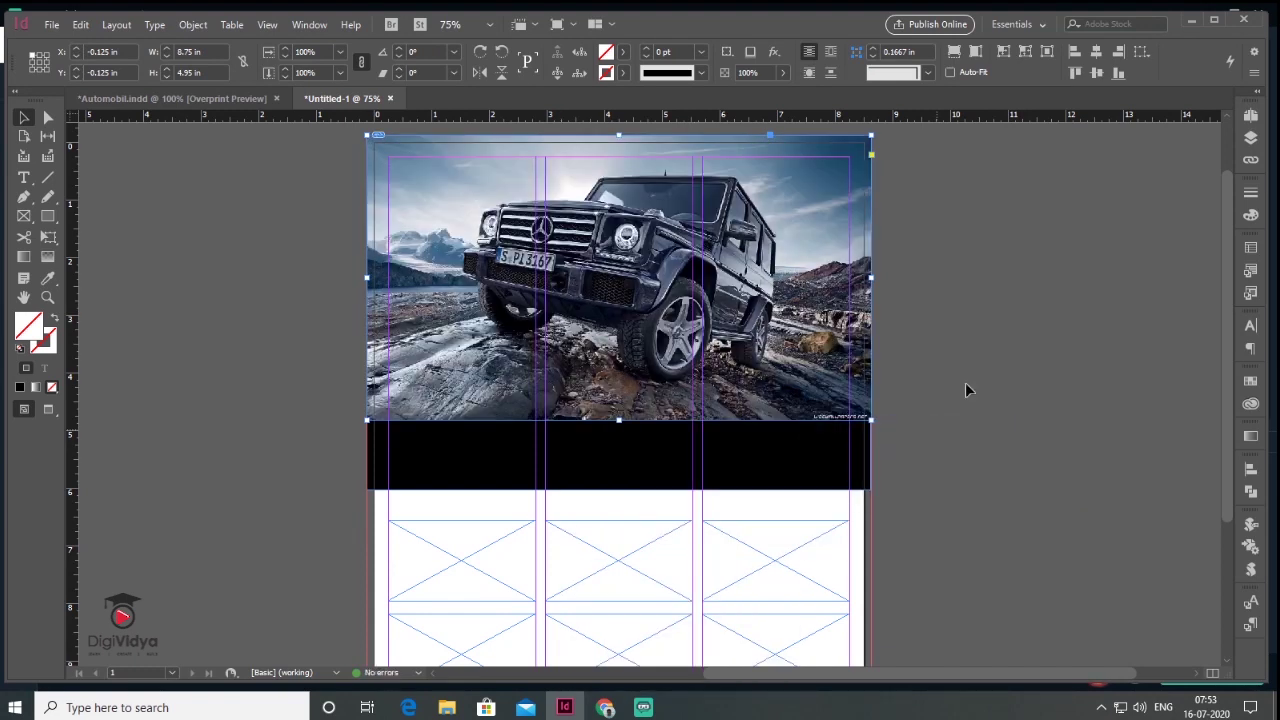
# Step: Enlarge the car photo inside its frame, keeping its upper-left corner in place
pyautogui.click(619, 280)
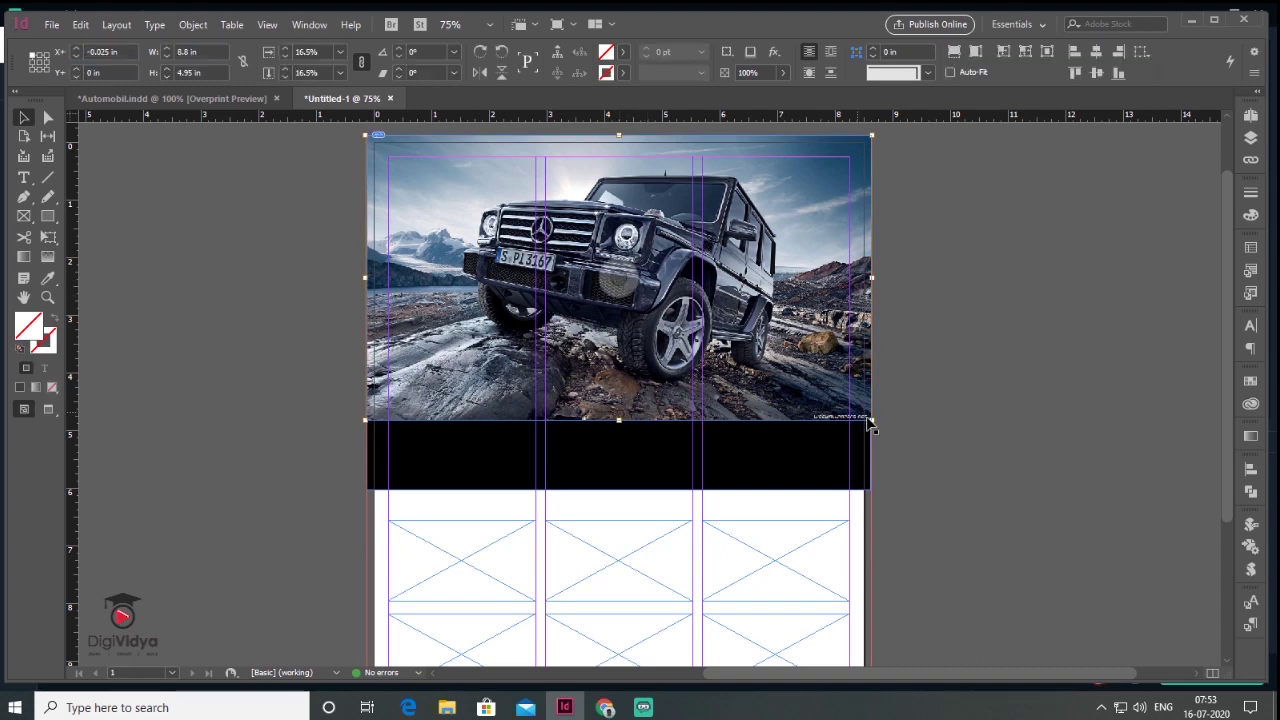
pyautogui.moveTo(873, 421); pyautogui.dragTo(914, 443)
pyautogui.click(1070, 336)
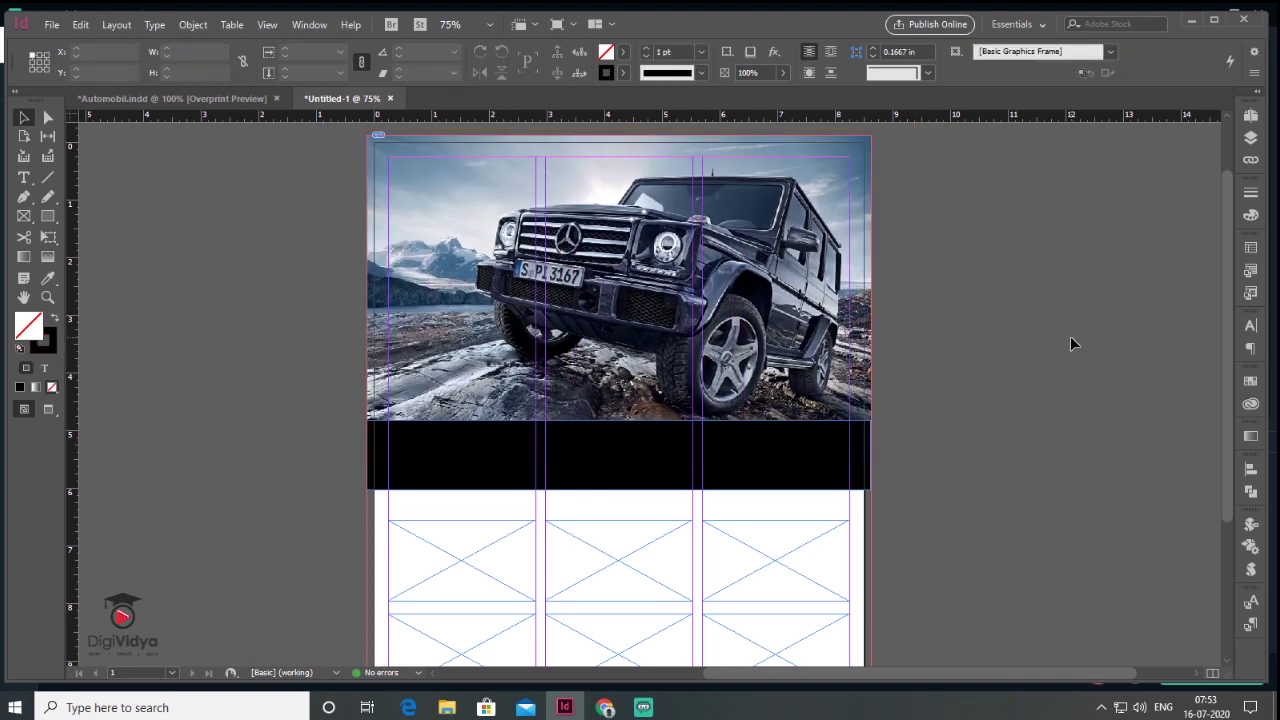
# Step: Fill the black band below the photo with yellow and raise its lower edge slightly to reduce its height
pyautogui.scroll(-1, 970, 368)
pyautogui.click(629, 413)
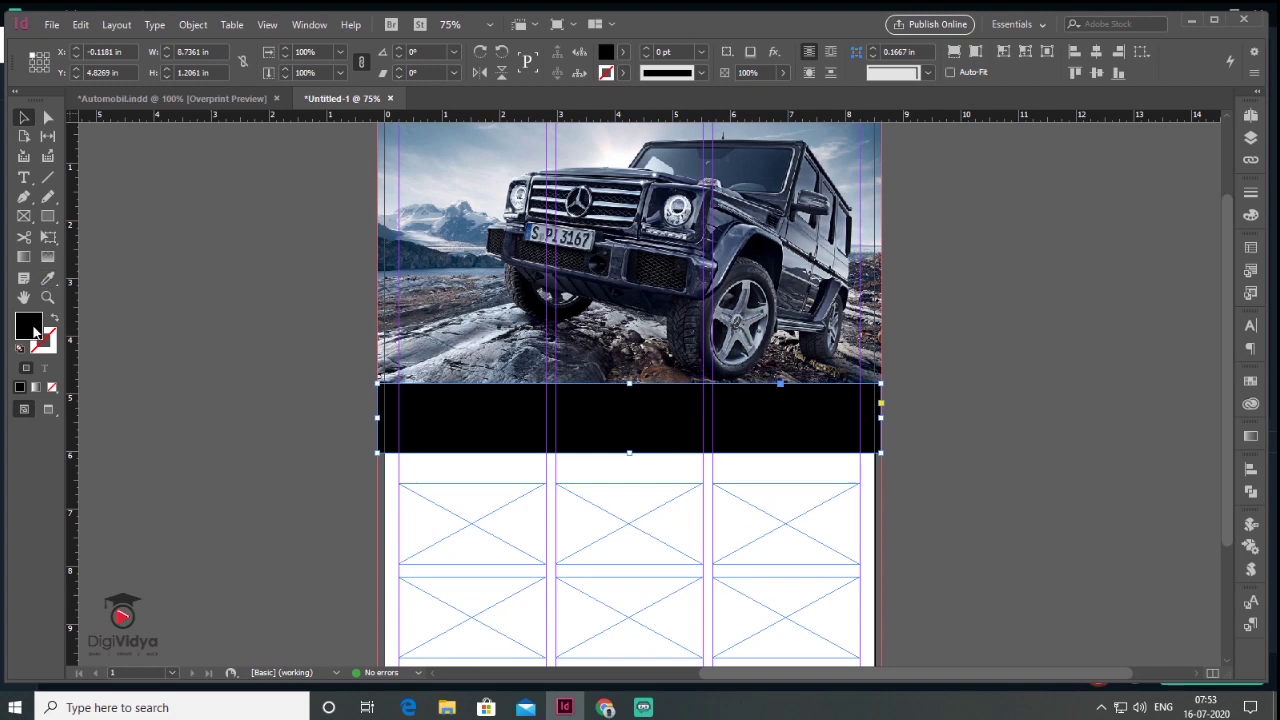
pyautogui.doubleClick(35, 331)
pyautogui.click(965, 392)
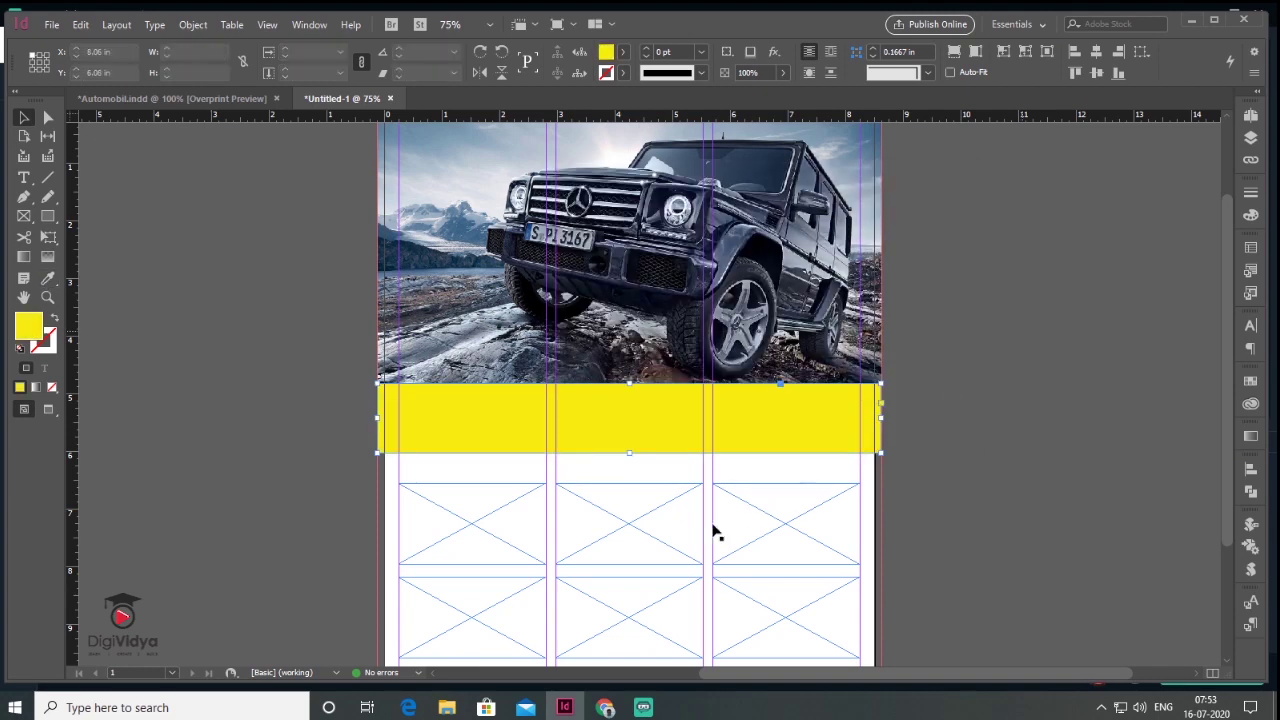
pyautogui.moveTo(632, 443); pyautogui.dragTo(632, 439)
pyautogui.click(434, 512)
pyautogui.scroll(3, 434, 512)
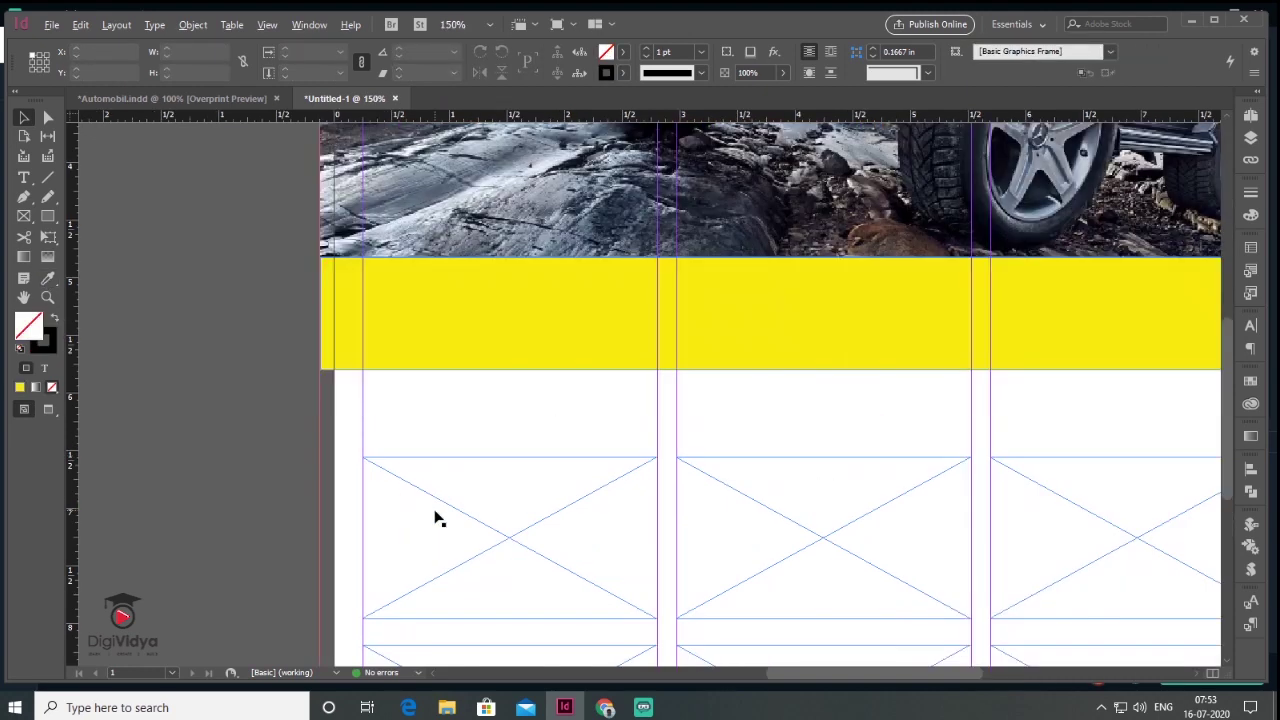
# Step: Draw a small black bar about 0.11 by 0.41 in under the yellow band's outer left end and shear it by 10°
pyautogui.moveTo(434, 409); pyautogui.dragTo(343, 371)
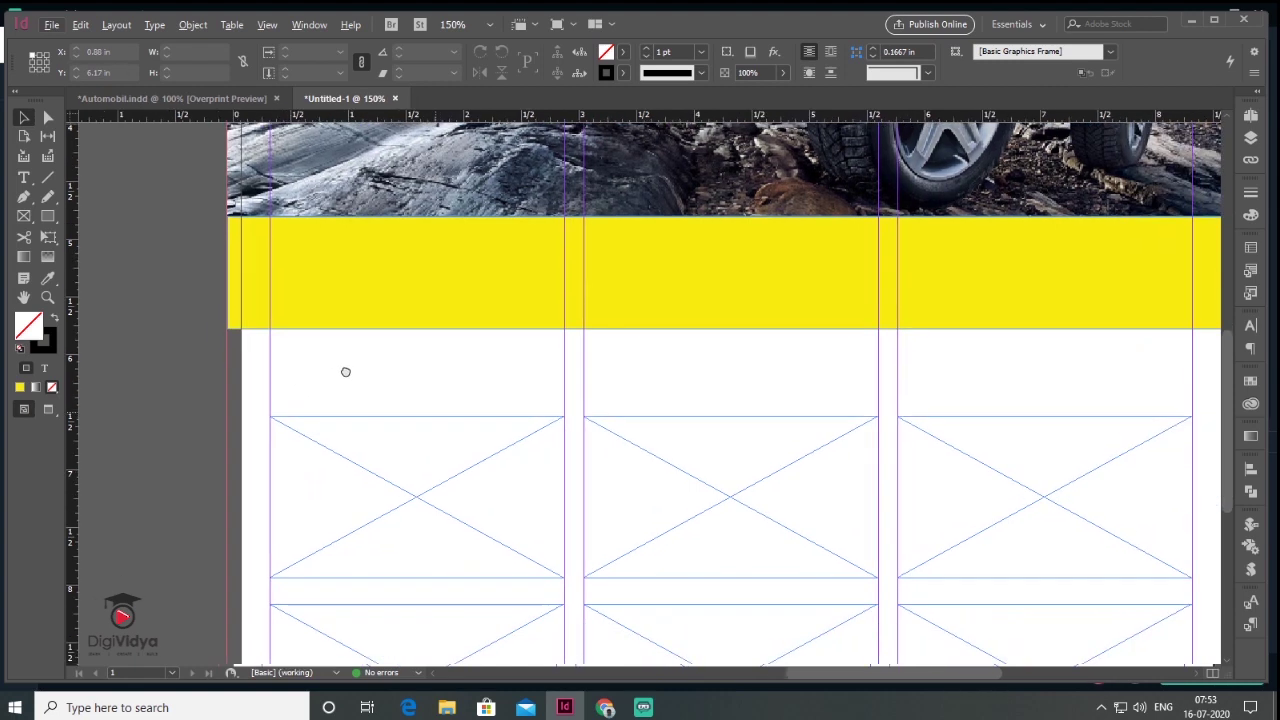
pyautogui.click(47, 218)
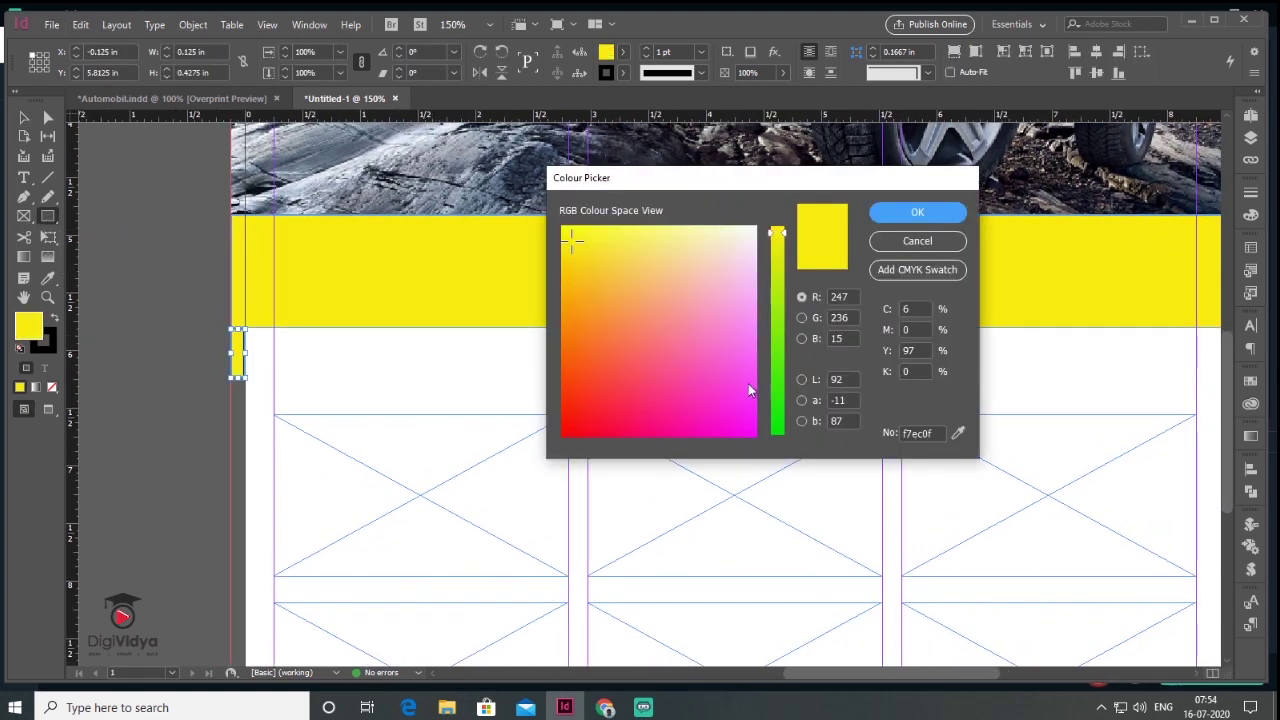
pyautogui.moveTo(590, 428); pyautogui.dragTo(511, 451)
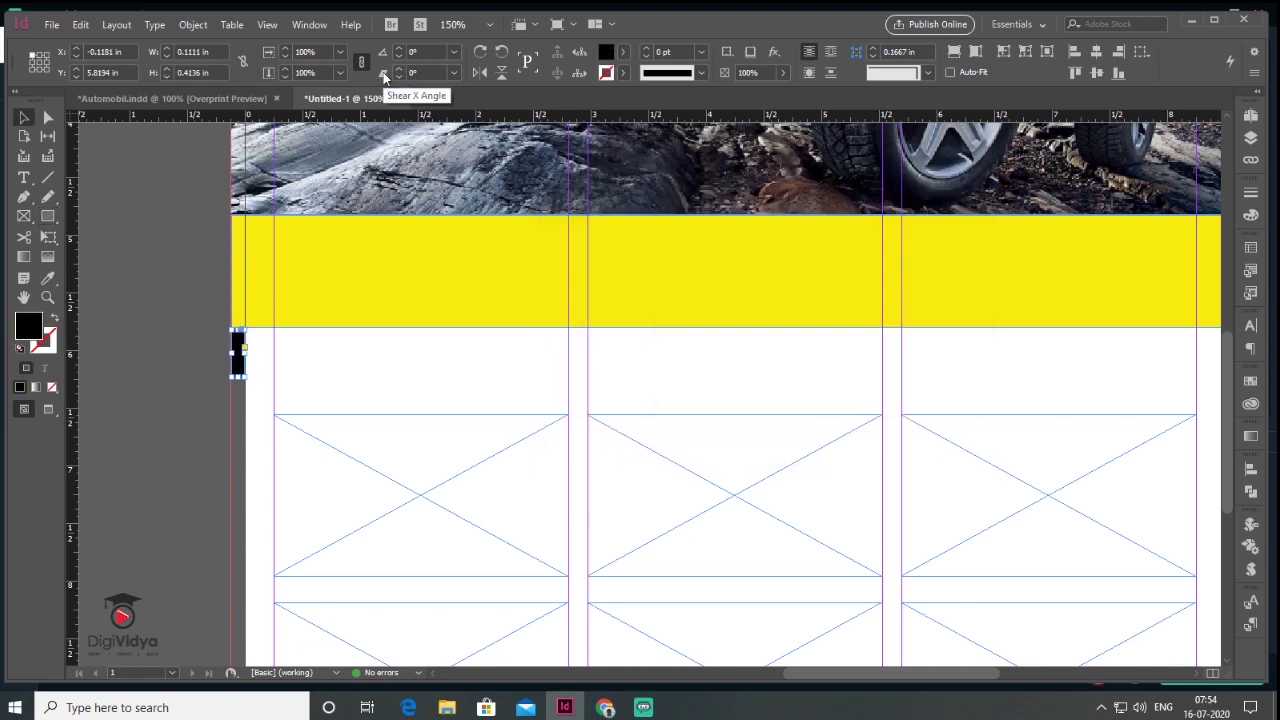
pyautogui.click(400, 72)
pyautogui.write('10')
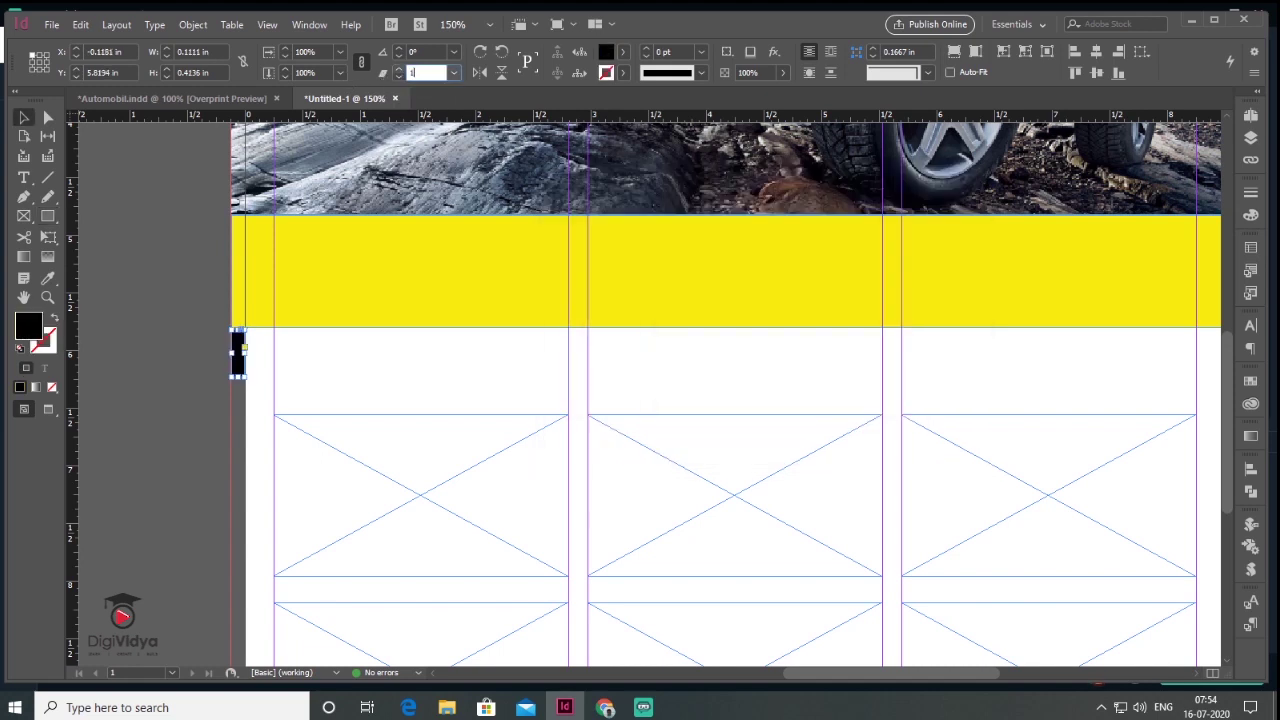
pyautogui.press('Return')
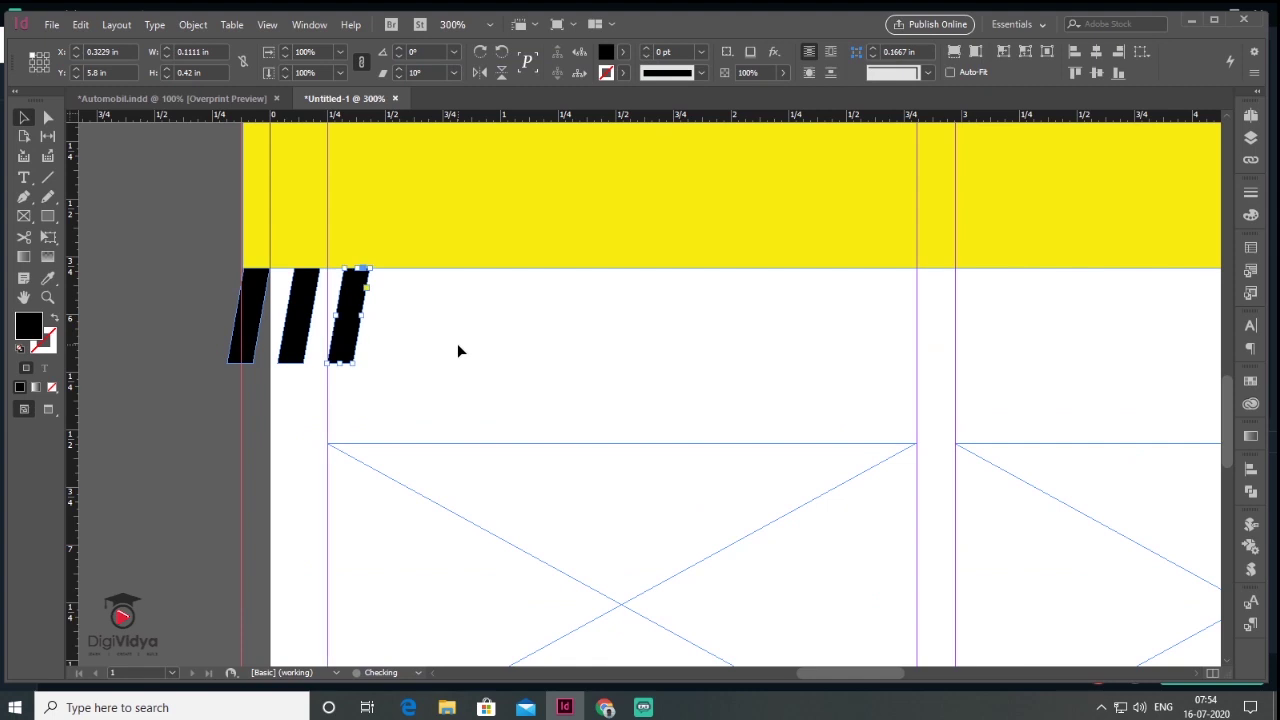
# Step: Repeat the last duplication with Transform Again to add a fourth slanted black bar to the row
pyautogui.click(191, 27)
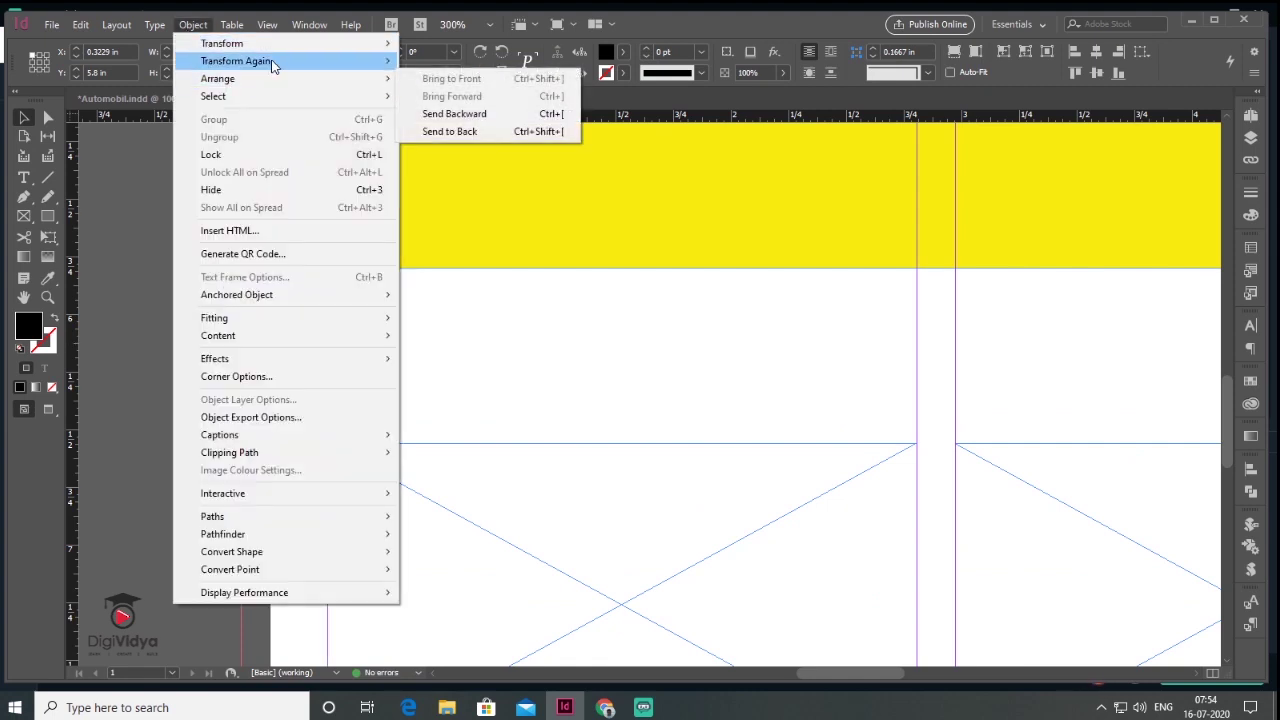
pyautogui.moveTo(272, 62)
pyautogui.click(441, 62)
# Step: Duplicate the four slanted bars alongside themselves and repeat the transformation until the stripe row runs past the right page edge
pyautogui.moveTo(178, 380); pyautogui.dragTo(414, 313)
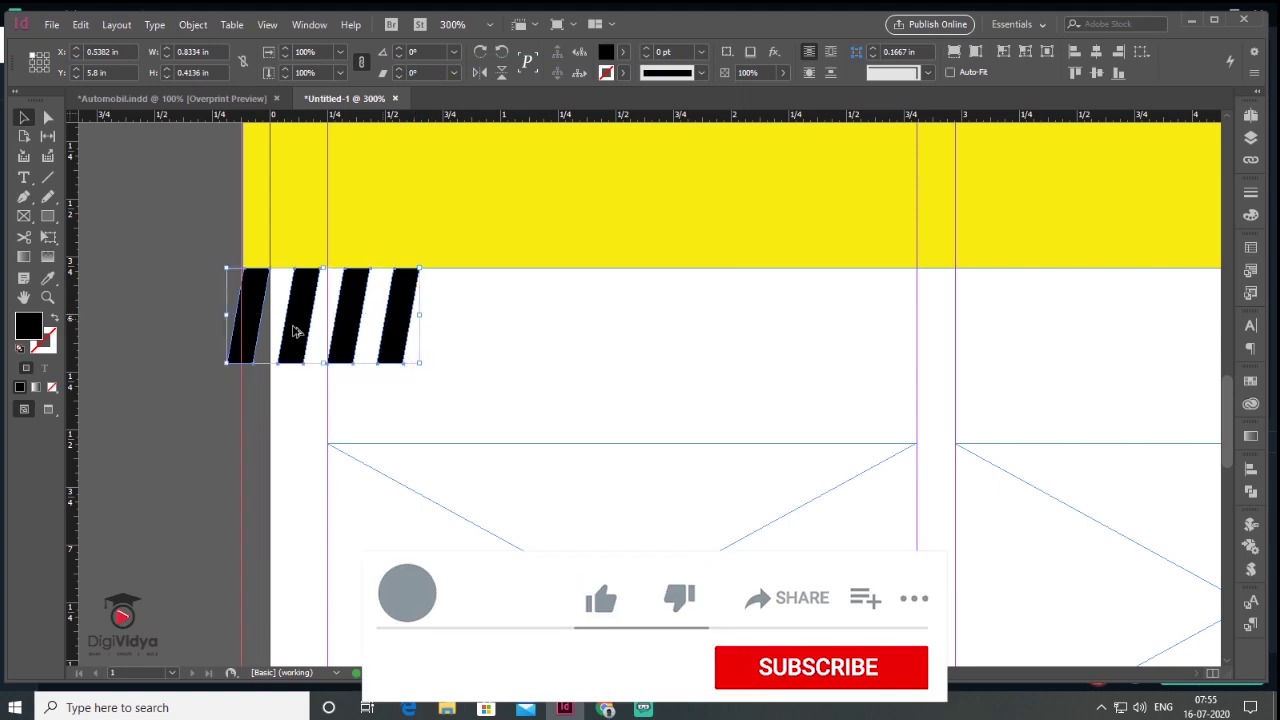
pyautogui.moveTo(295, 331); pyautogui.dragTo(494, 332)
pyautogui.click(191, 27)
pyautogui.click(441, 62)
pyautogui.click(191, 27)
pyautogui.click(441, 62)
pyautogui.click(191, 27)
pyautogui.click(441, 62)
pyautogui.hotkey('ctrl', '-')
pyautogui.hotkey('ctrl', '-')
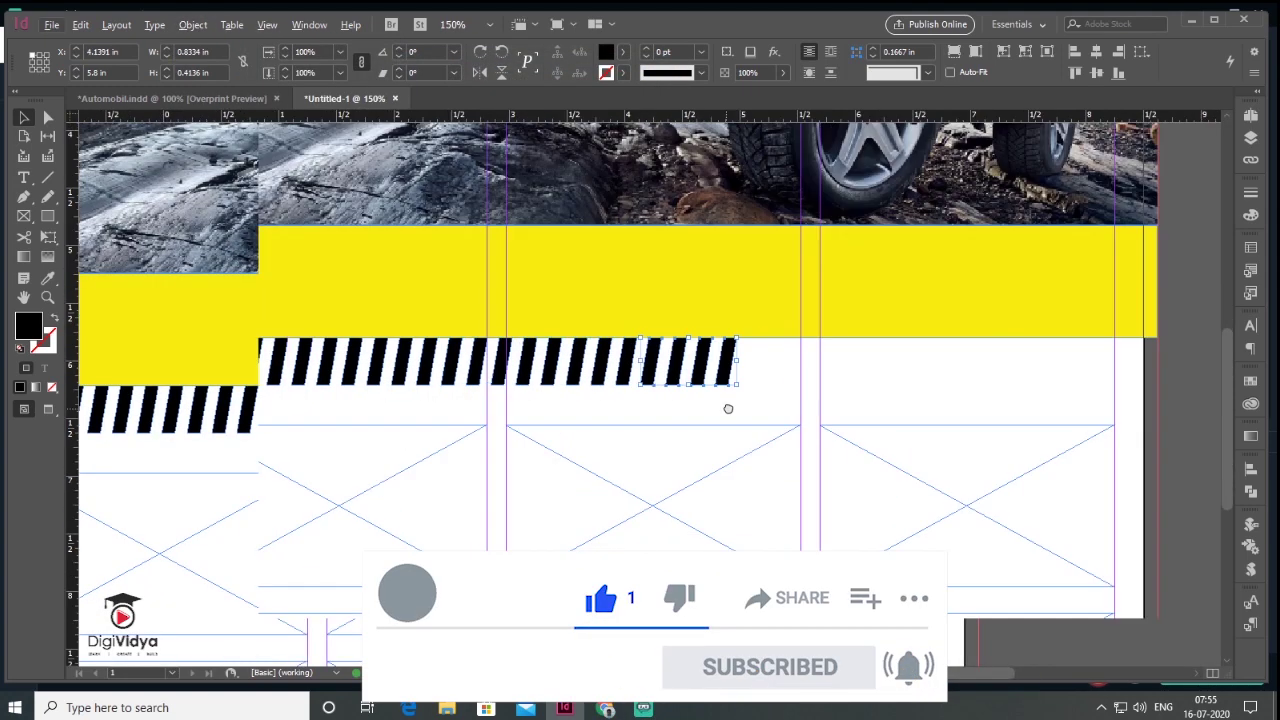
pyautogui.click(191, 25)
pyautogui.moveTo(272, 61)
pyautogui.click(1125, 442)
pyautogui.moveTo(1125, 442); pyautogui.dragTo(947, 449)
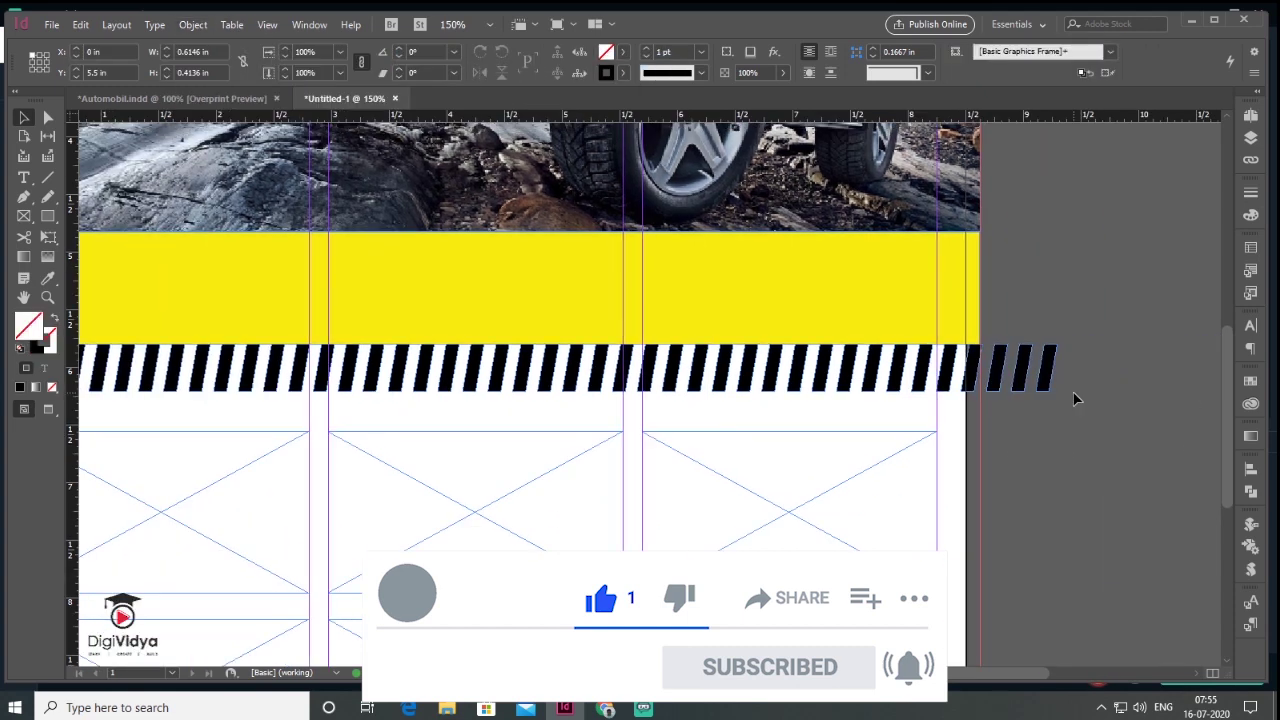
# Step: Delete the surplus stripes that lie beyond the right bleed edge
pyautogui.moveTo(1074, 397); pyautogui.dragTo(999, 380)
pyautogui.press('Delete')
pyautogui.moveTo(697, 433); pyautogui.dragTo(686, 434)
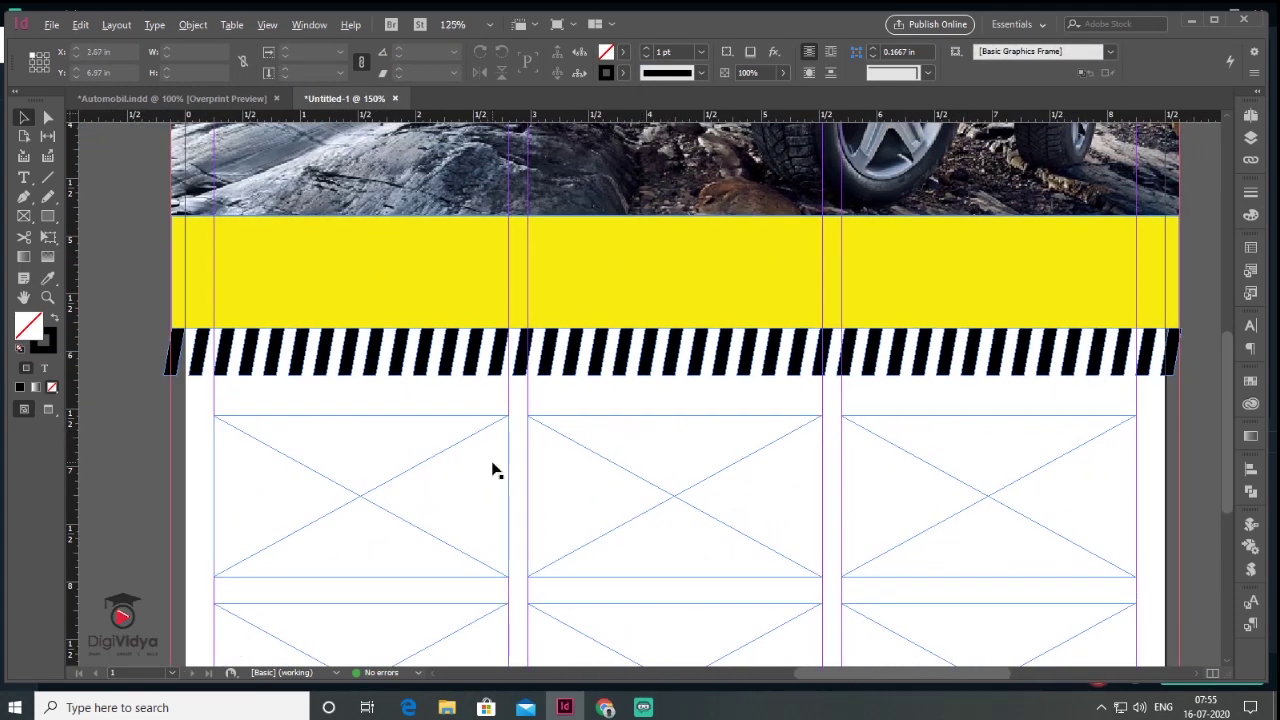
pyautogui.hotkey('ctrl', '-')
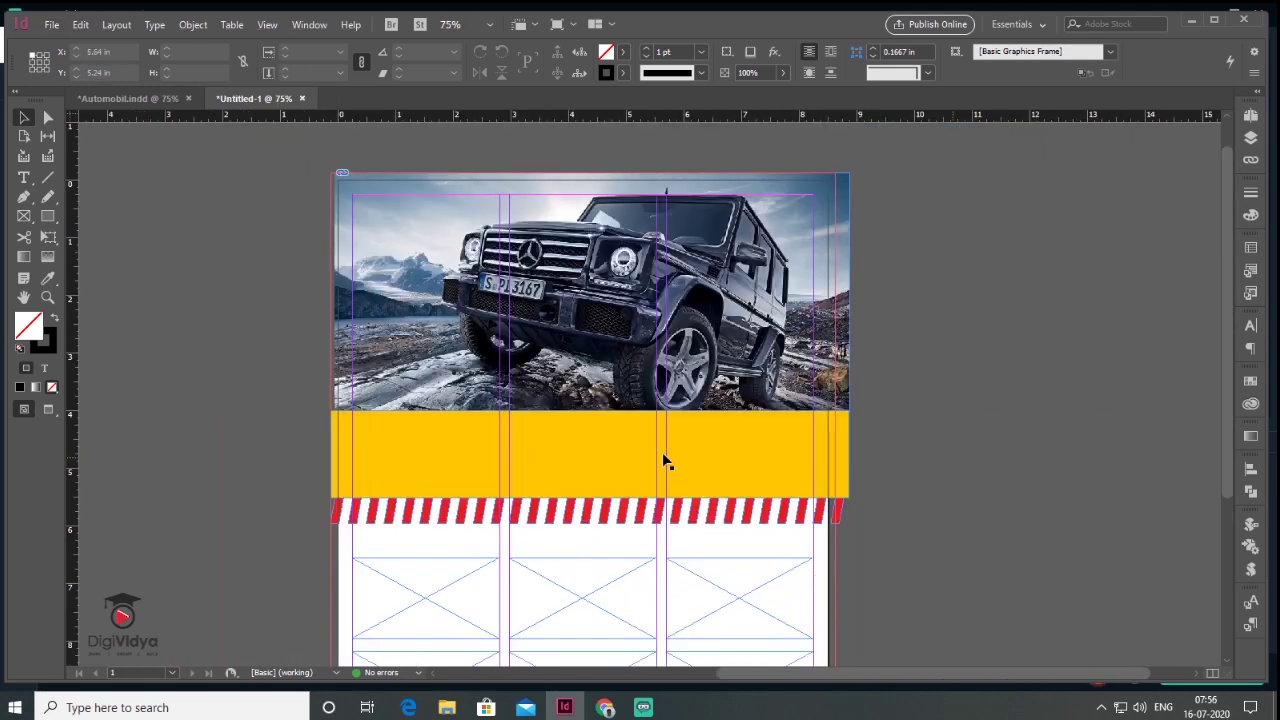
# Step: Paste the headline "LUXURY CAR RENTAL" with its tagline "THE NEW CLASS OF WORLD CLASS." and position both on the yellow band between the margins
pyautogui.hotkey('ctrl', '=')
pyautogui.moveTo(610, 320); pyautogui.dragTo(631, 373)
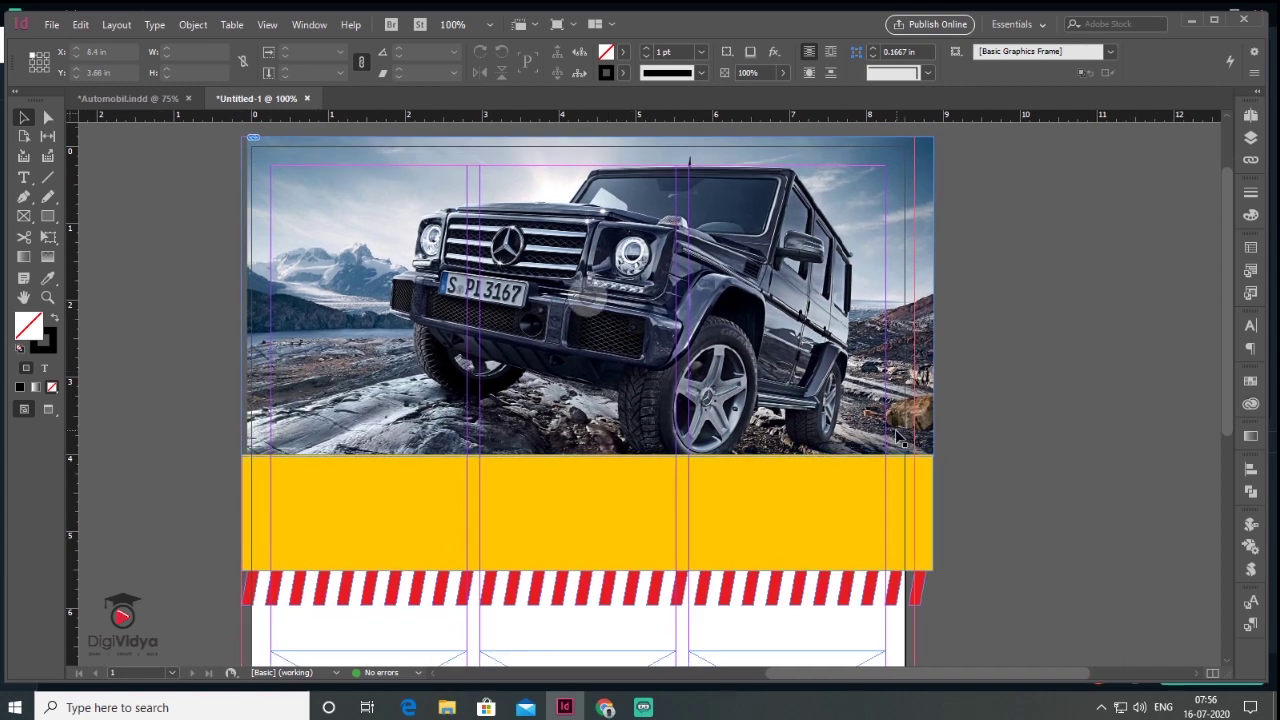
pyautogui.click(24, 178)
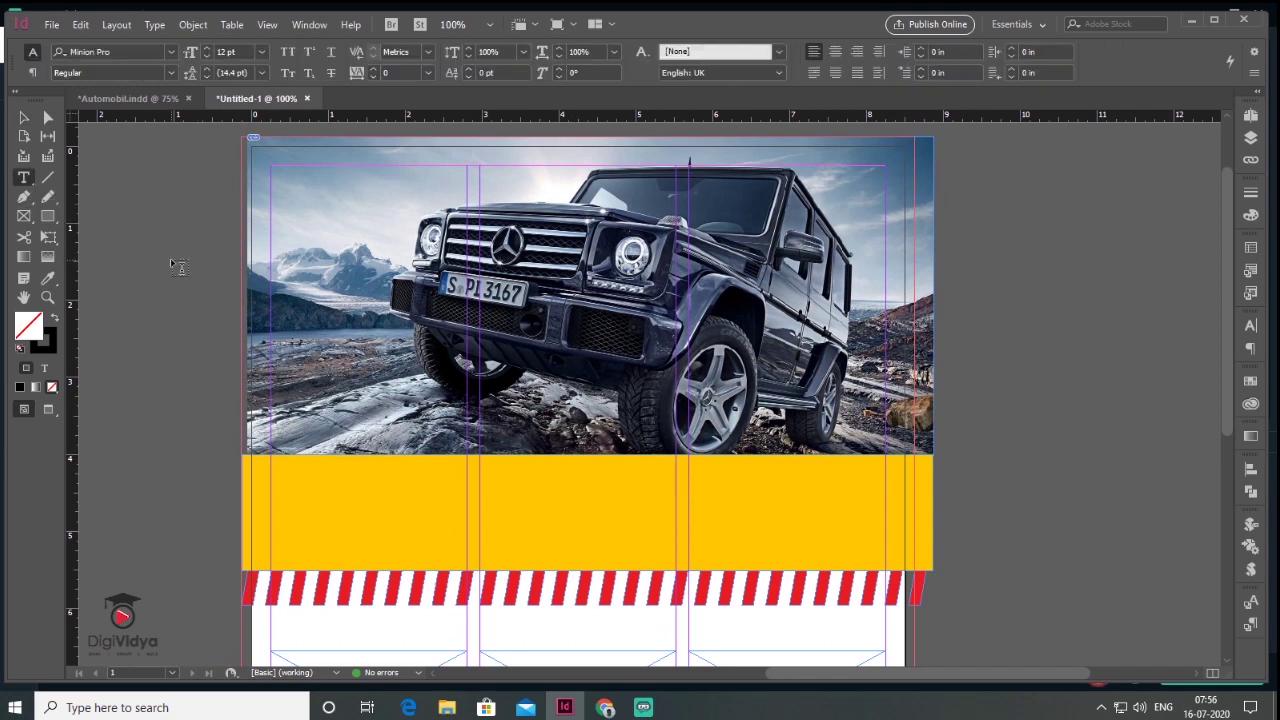
pyautogui.hotkey('ctrl', 'v')
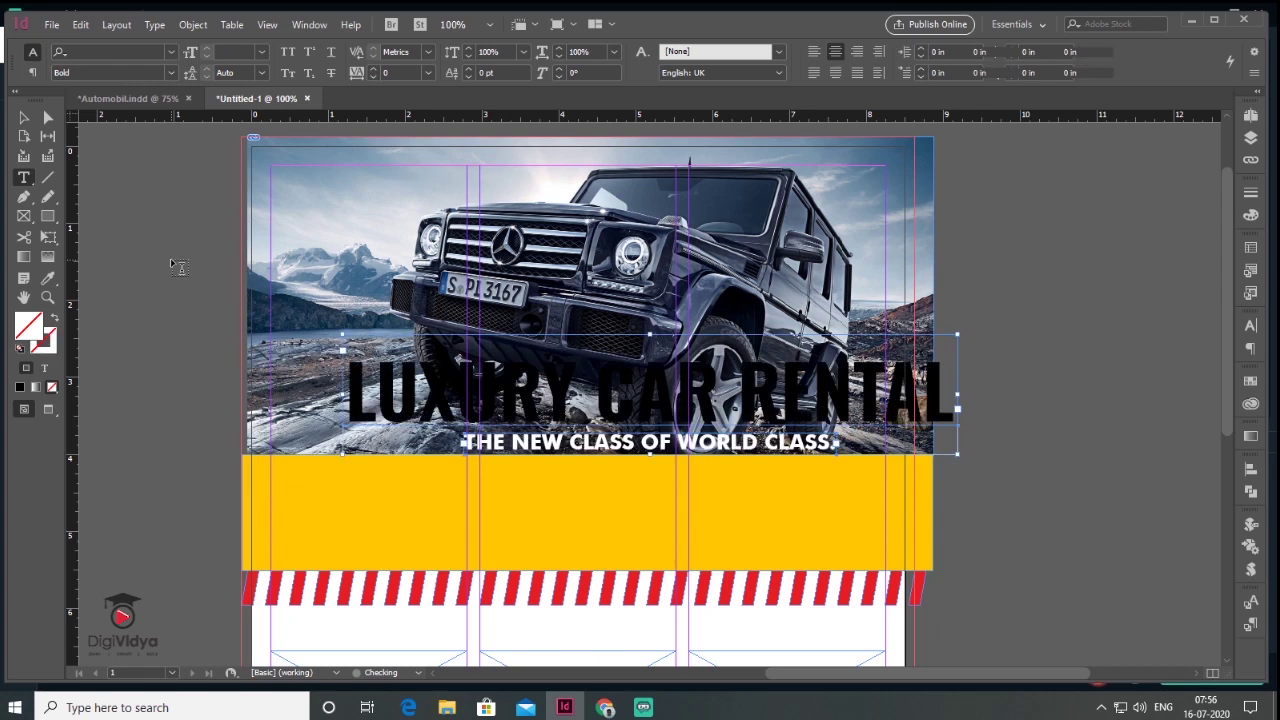
pyautogui.press('Escape')
pyautogui.moveTo(758, 420); pyautogui.dragTo(686, 530)
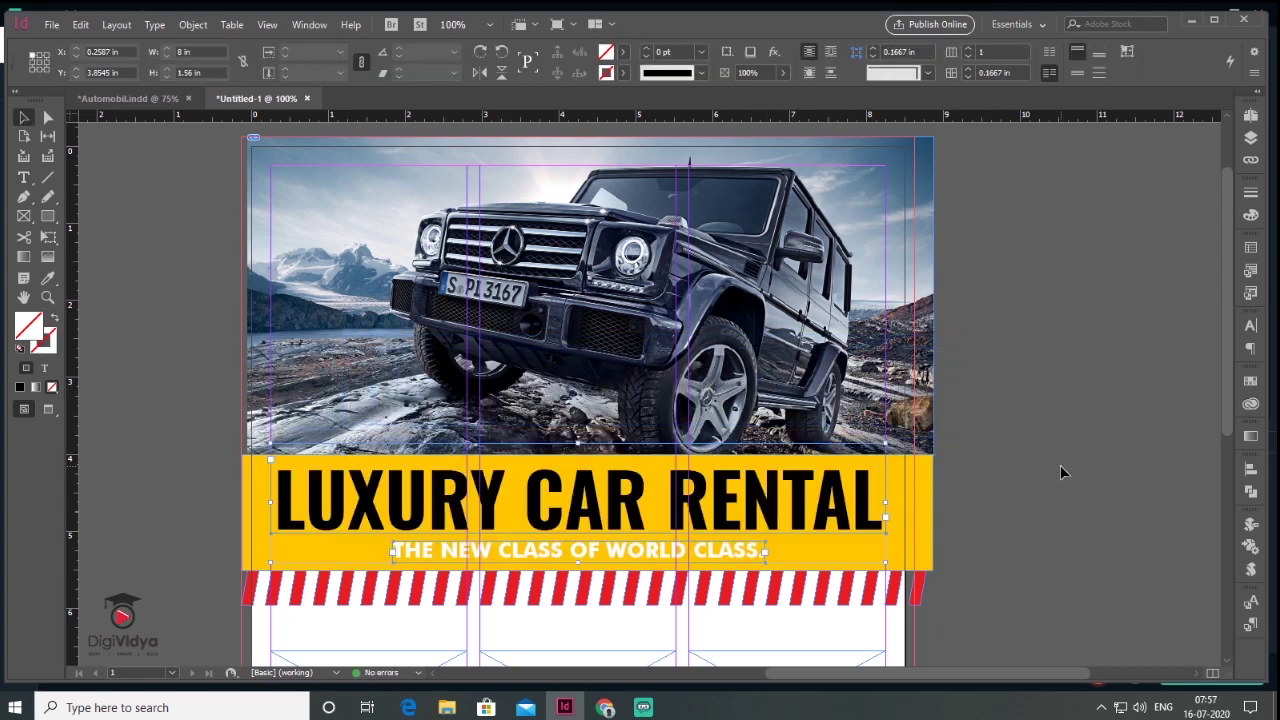
pyautogui.click(1061, 466)
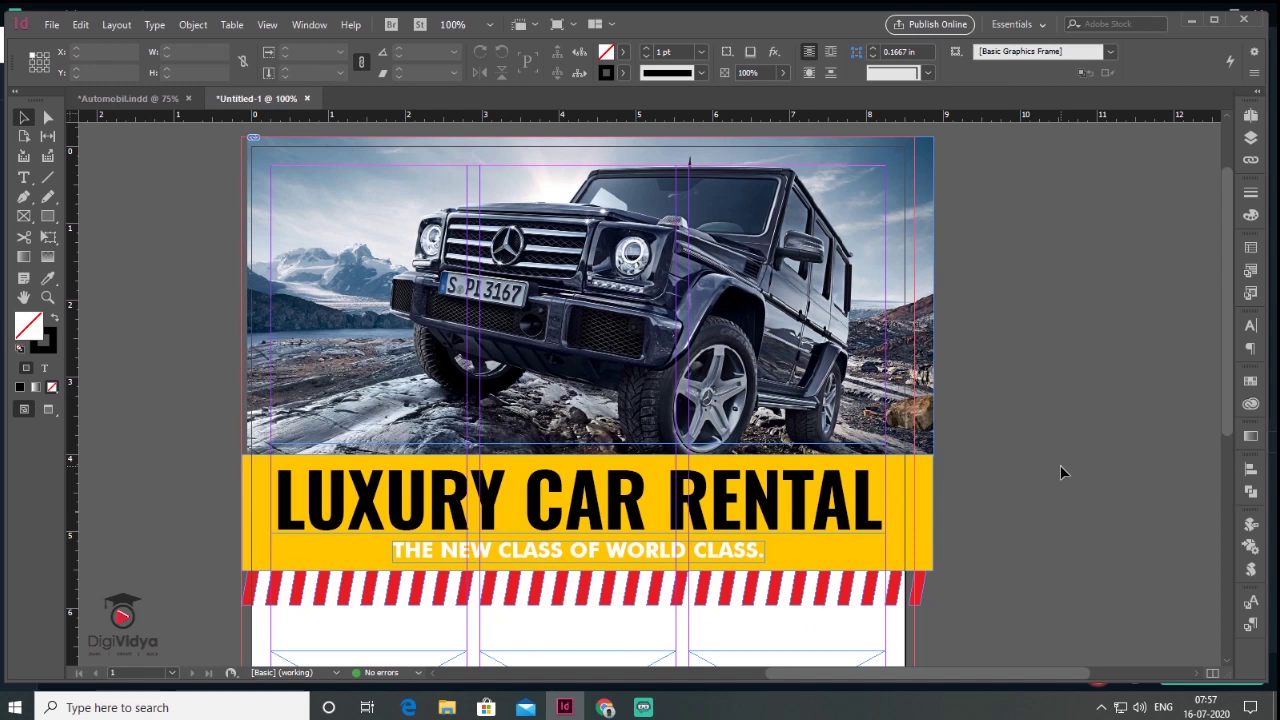
# Step: Draw a circle about 2.15 in wide over the left part of the car photo and fill it with the band's sampled yellow
pyautogui.moveTo(739, 426); pyautogui.dragTo(834, 463)
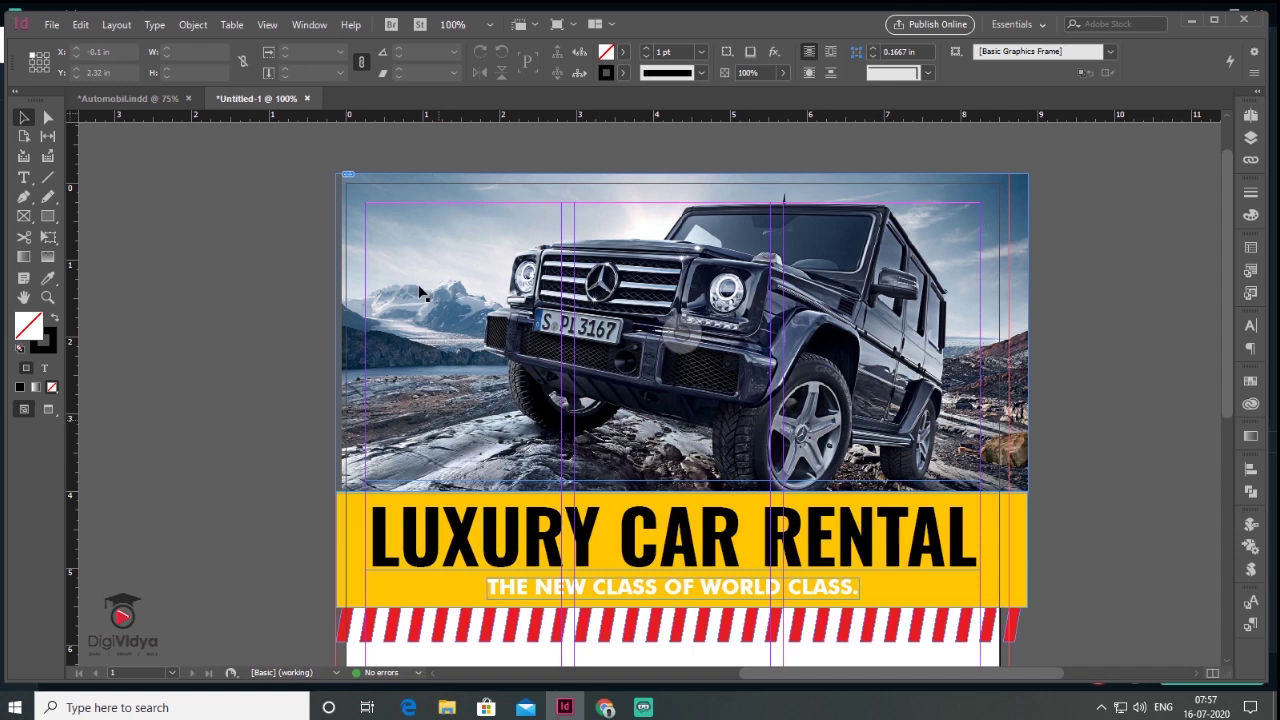
pyautogui.click(47, 220)
pyautogui.click(102, 252)
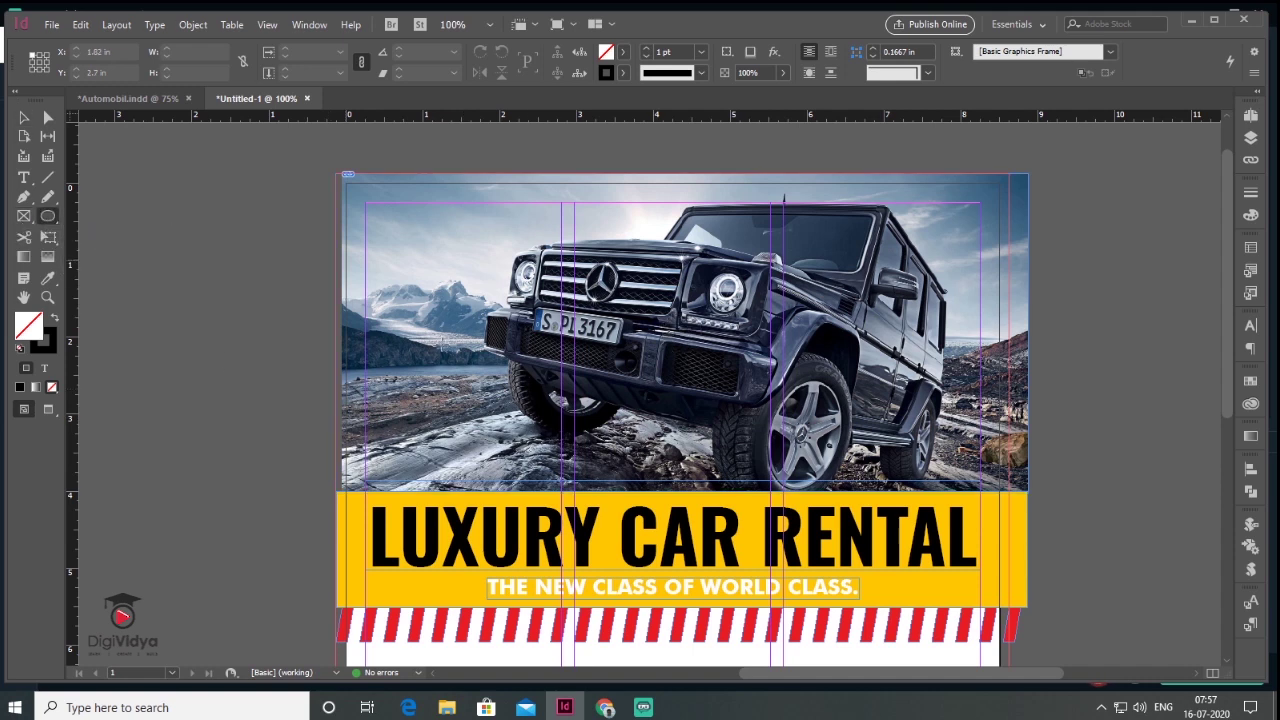
pyautogui.click(48, 280)
pyautogui.click(357, 512)
pyautogui.press('v')
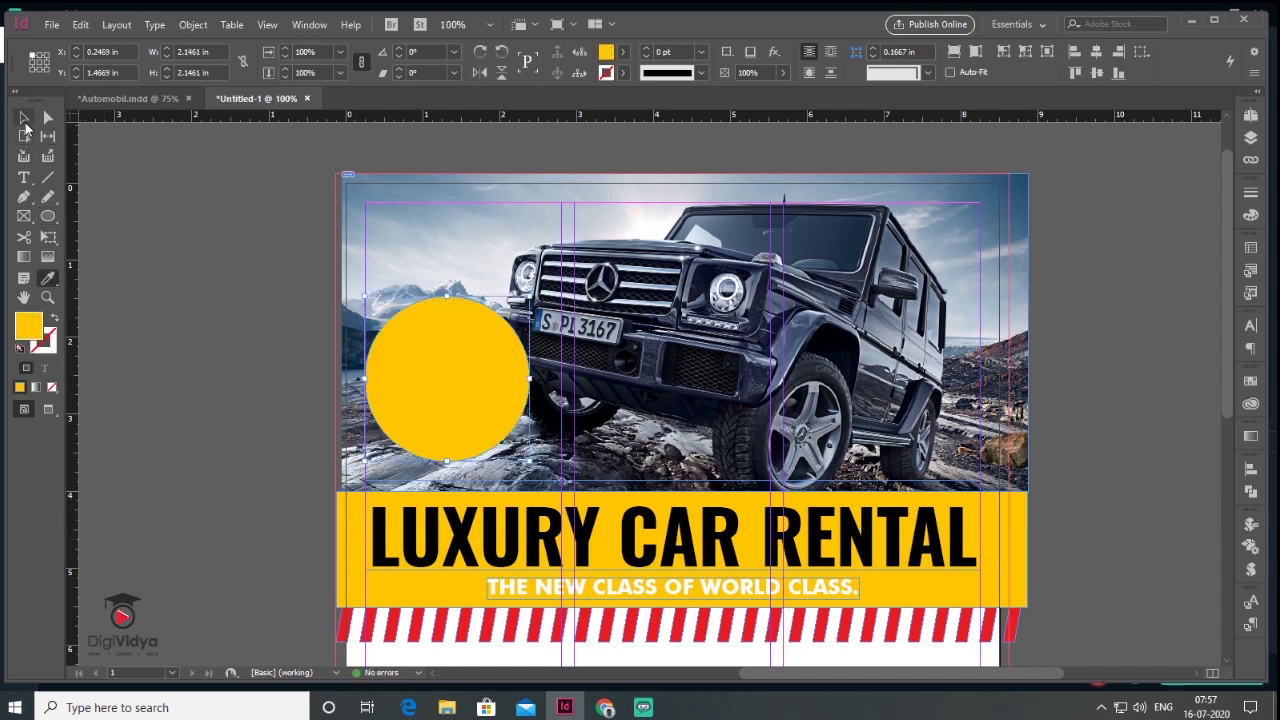
pyautogui.click(156, 366)
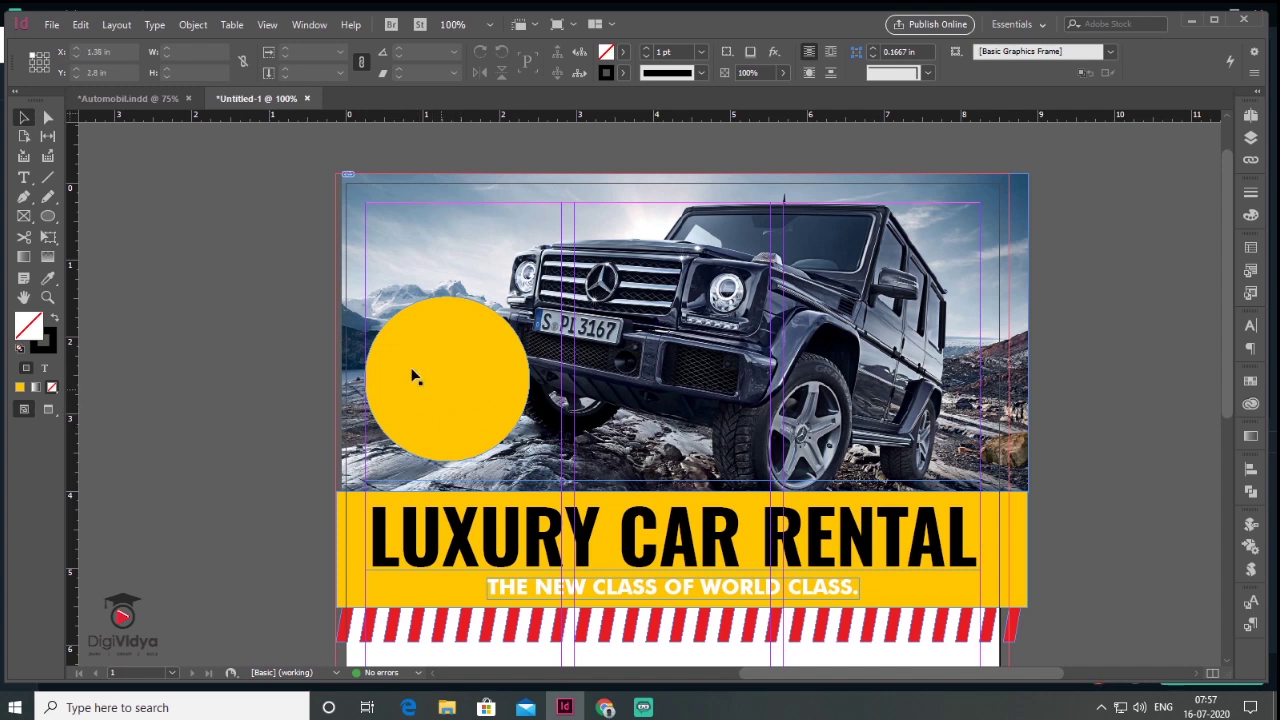
# Step: Paste the yellow price badge with the text "2020 MERCEDES-CLASS", "Rs 1500/Hr." and the Lorem Ipsum lines over the circle
pyautogui.hotkey('ctrl', 'v')
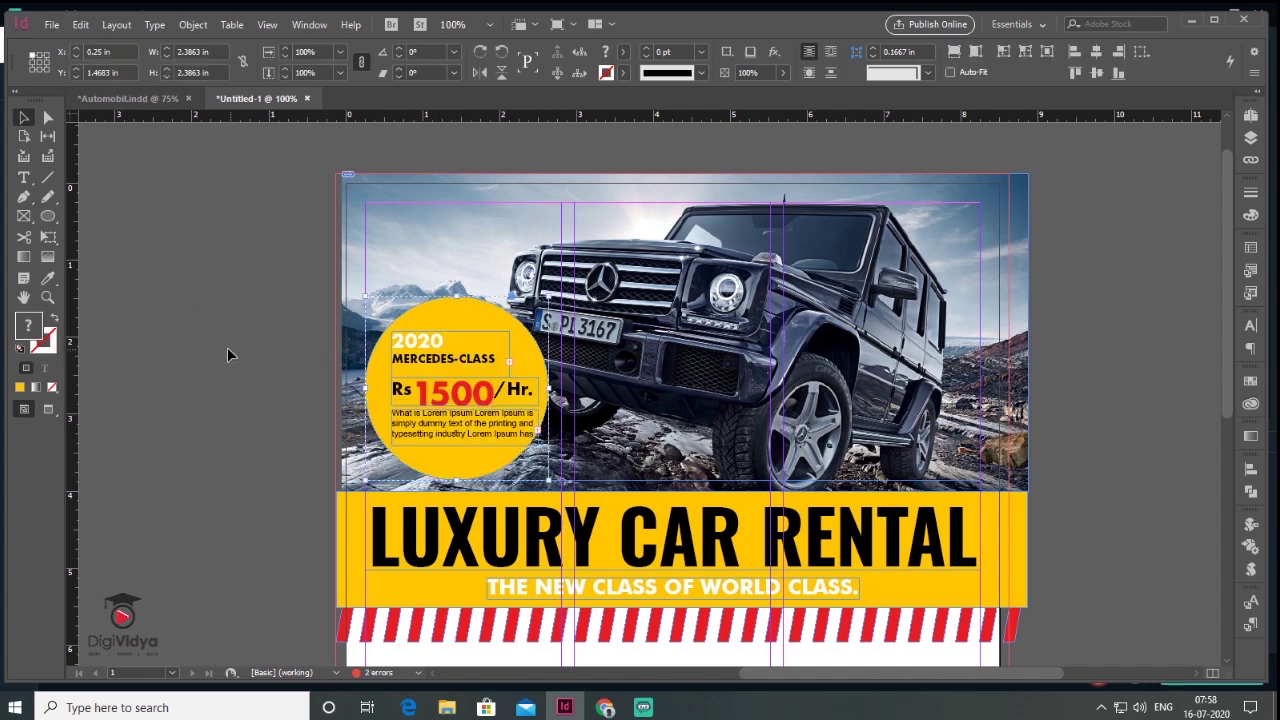
pyautogui.click(187, 344)
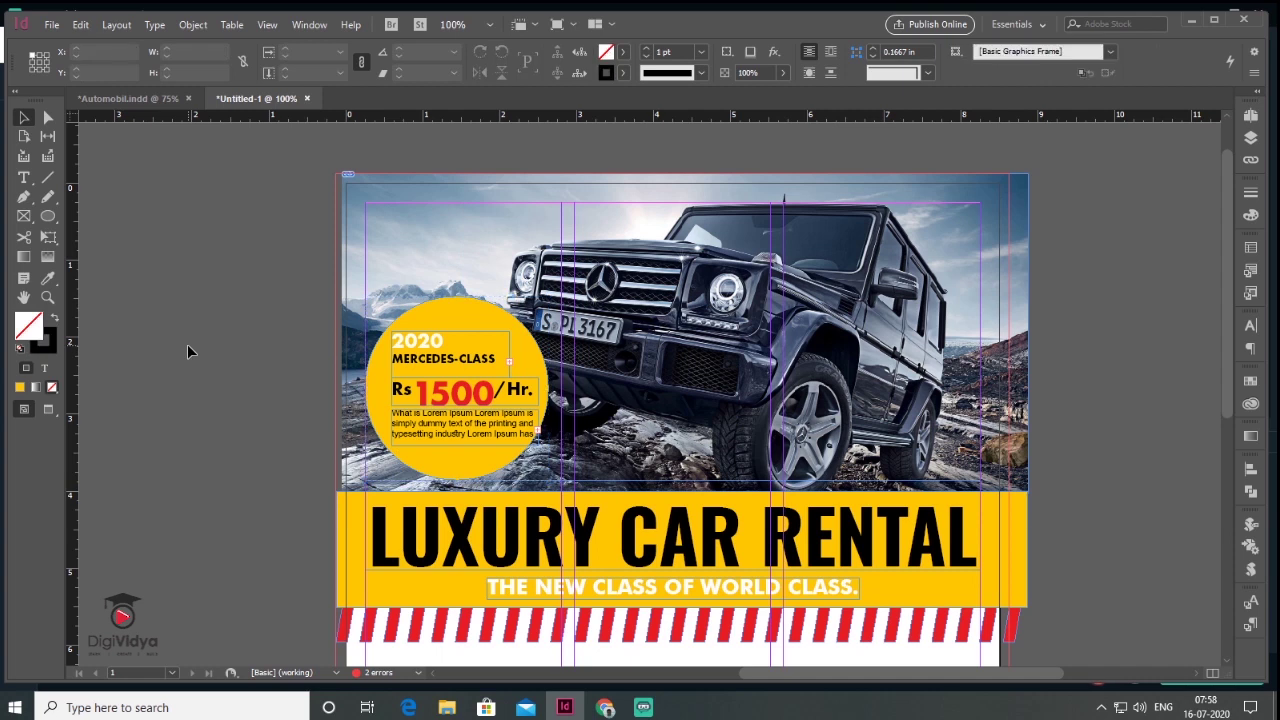
pyautogui.hotkey('ctrl', '-')
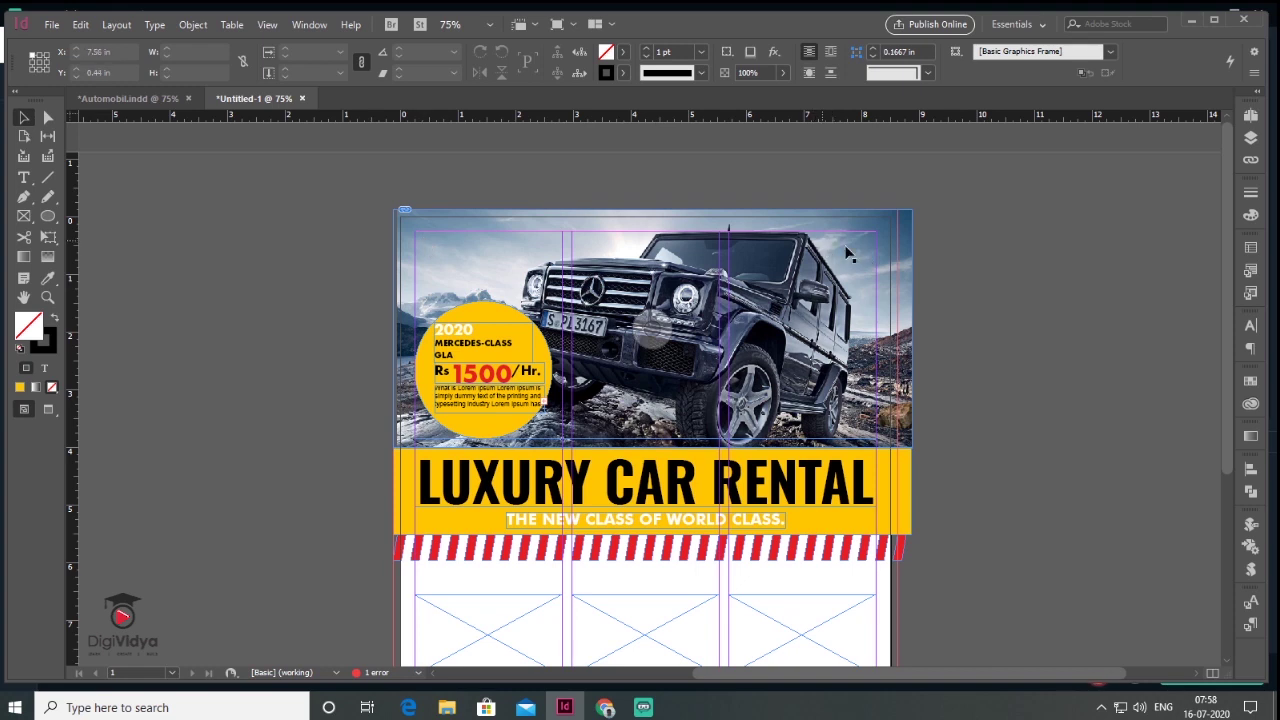
# Step: Place the Facebook, Twitter and Instagram icons in the upper-right corner of the car photo
pyautogui.click(51, 24)
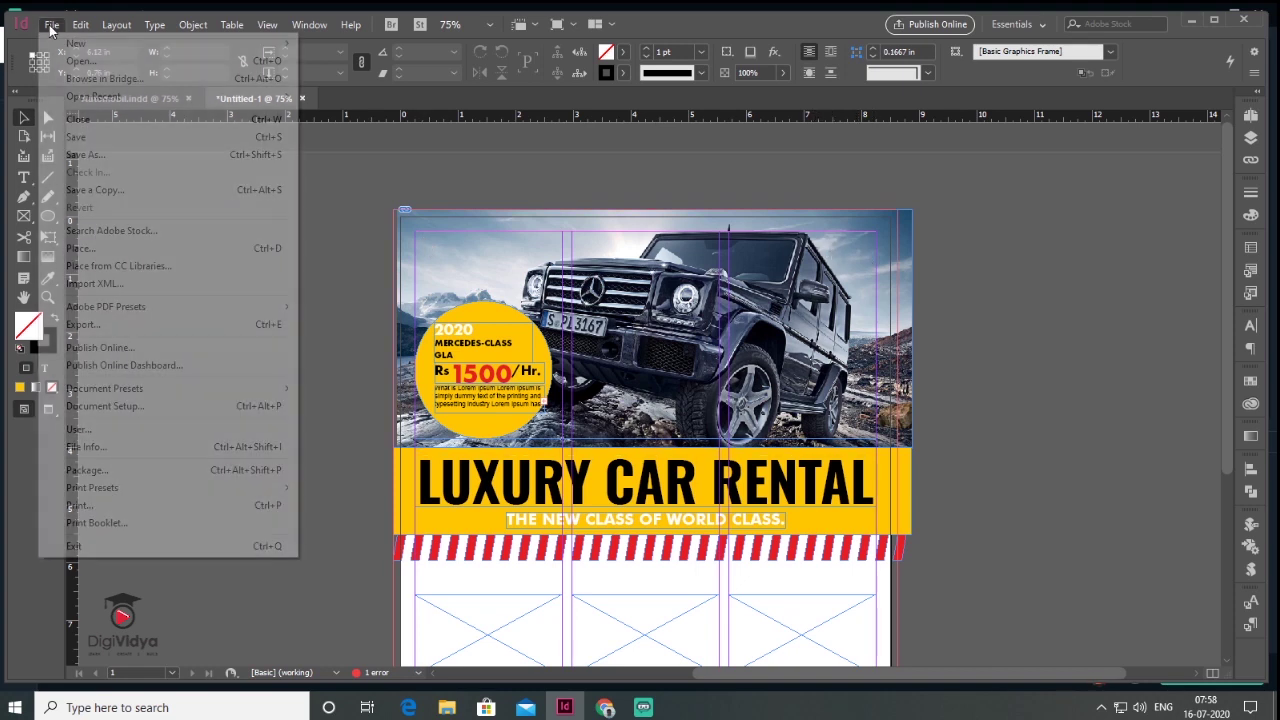
pyautogui.click(127, 250)
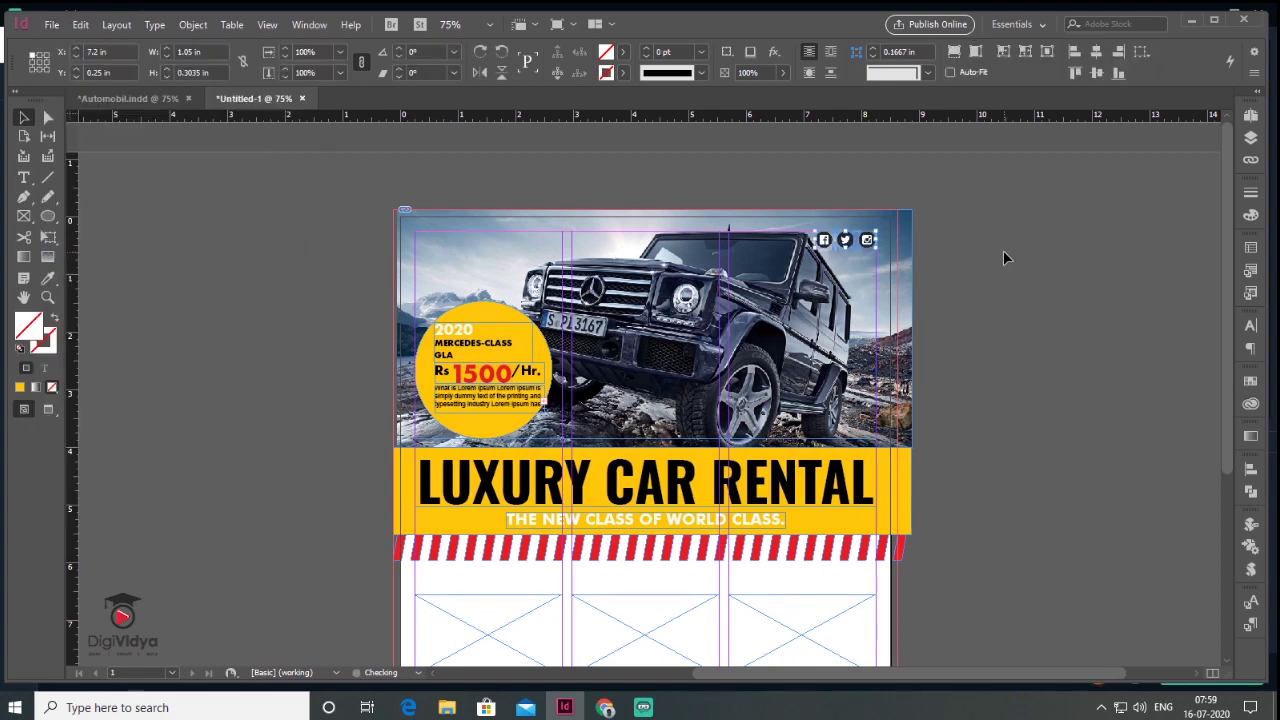
# Step: Replace the upper-left picture frame of the grid with a column-wide rectangle that starts slightly higher than the neighbouring frames
pyautogui.moveTo(974, 430); pyautogui.dragTo(1003, 331)
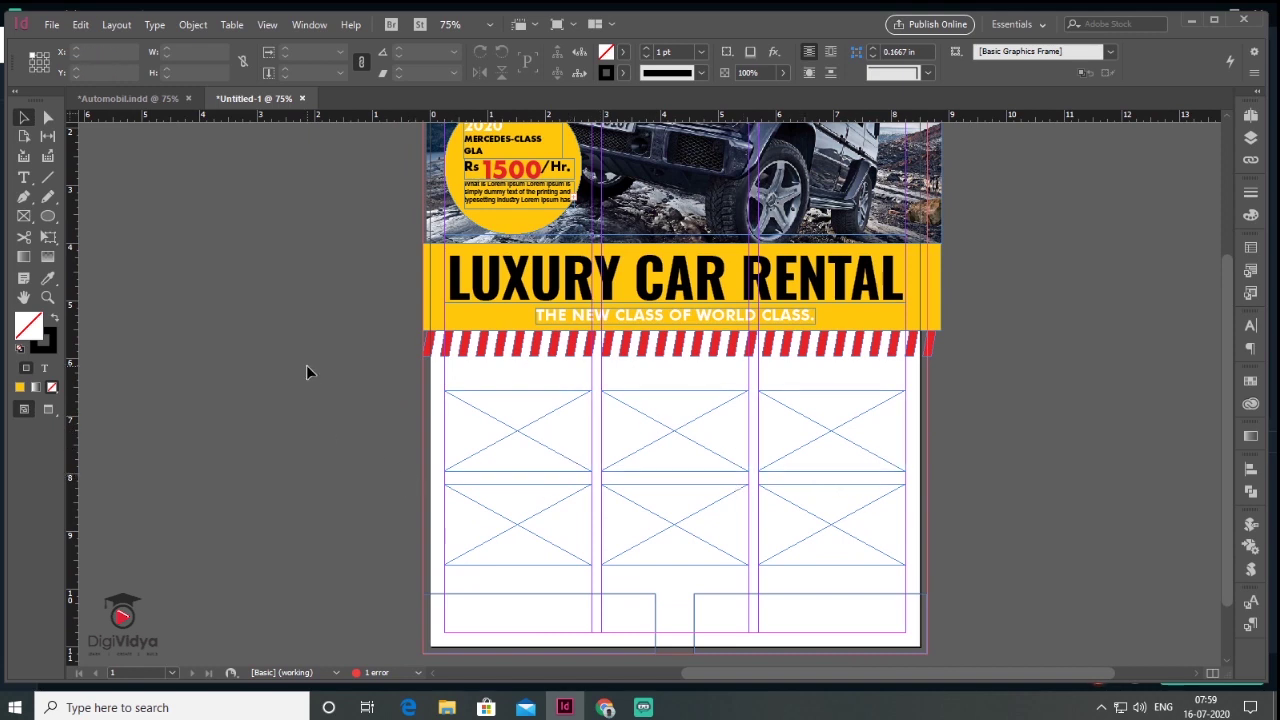
pyautogui.click(518, 440)
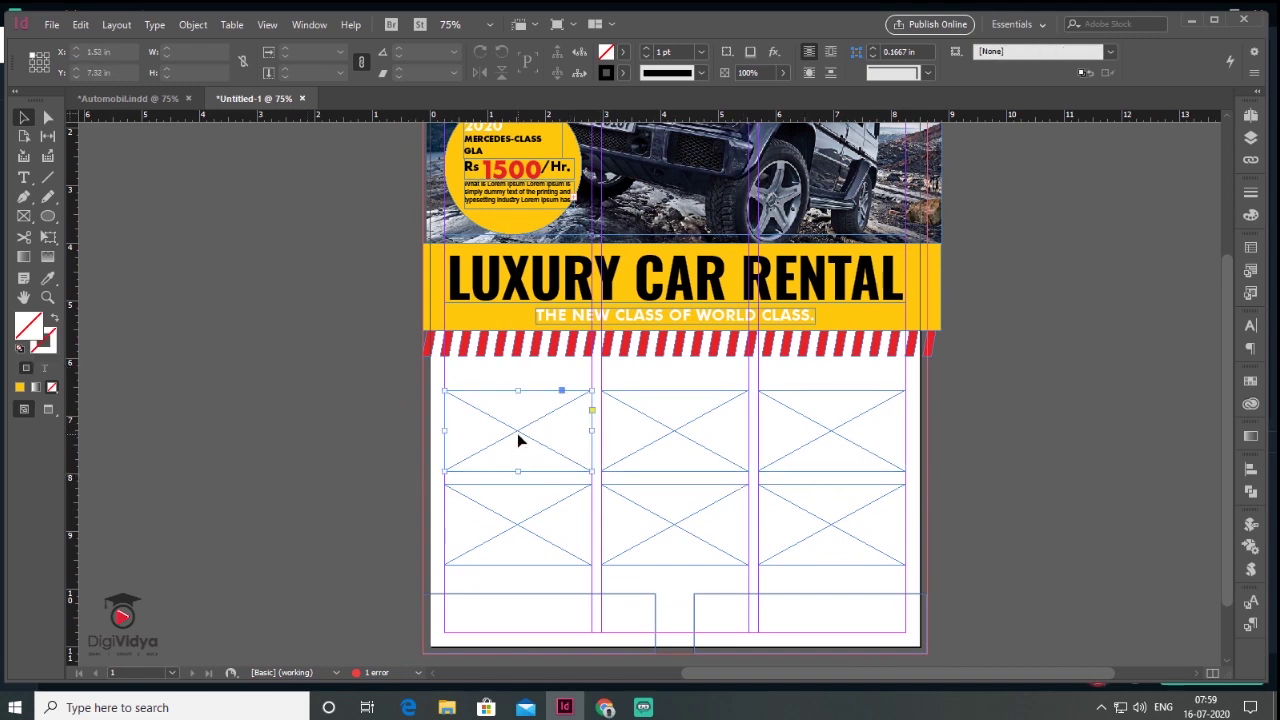
pyautogui.press('m')
pyautogui.press('Delete')
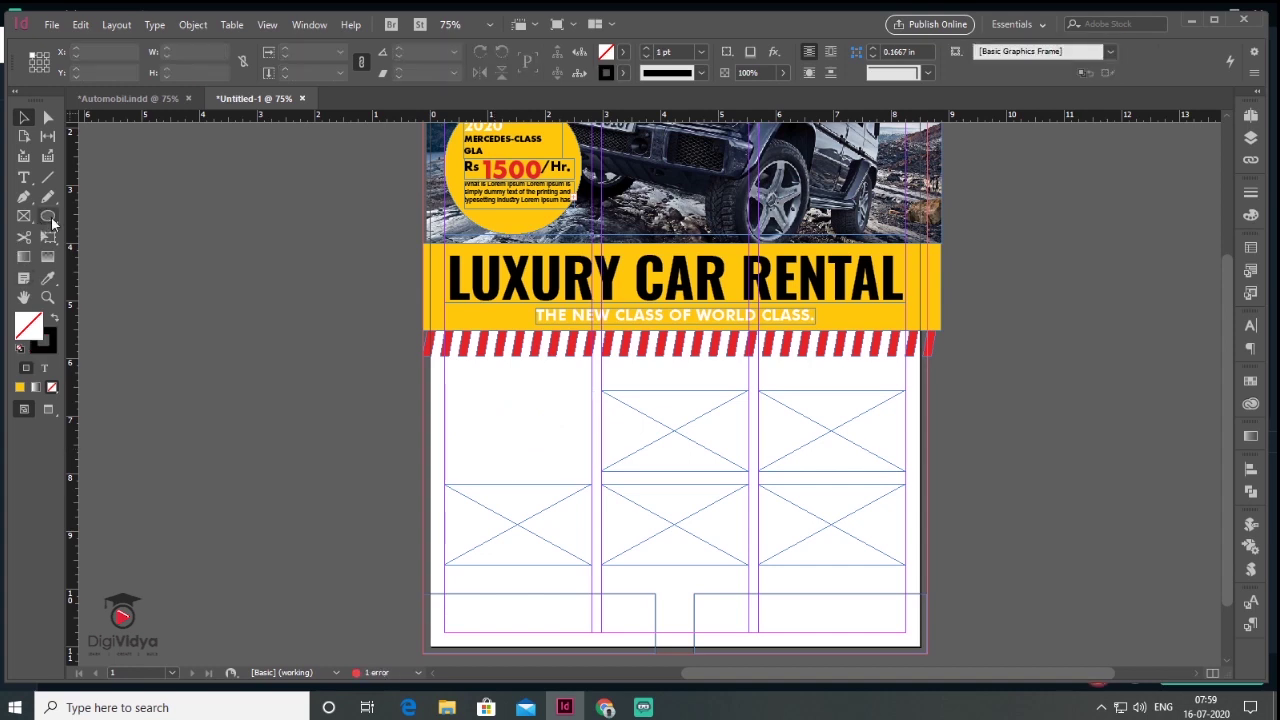
pyautogui.moveTo(446, 384); pyautogui.dragTo(592, 470)
pyautogui.click(24, 117)
pyautogui.click(645, 427)
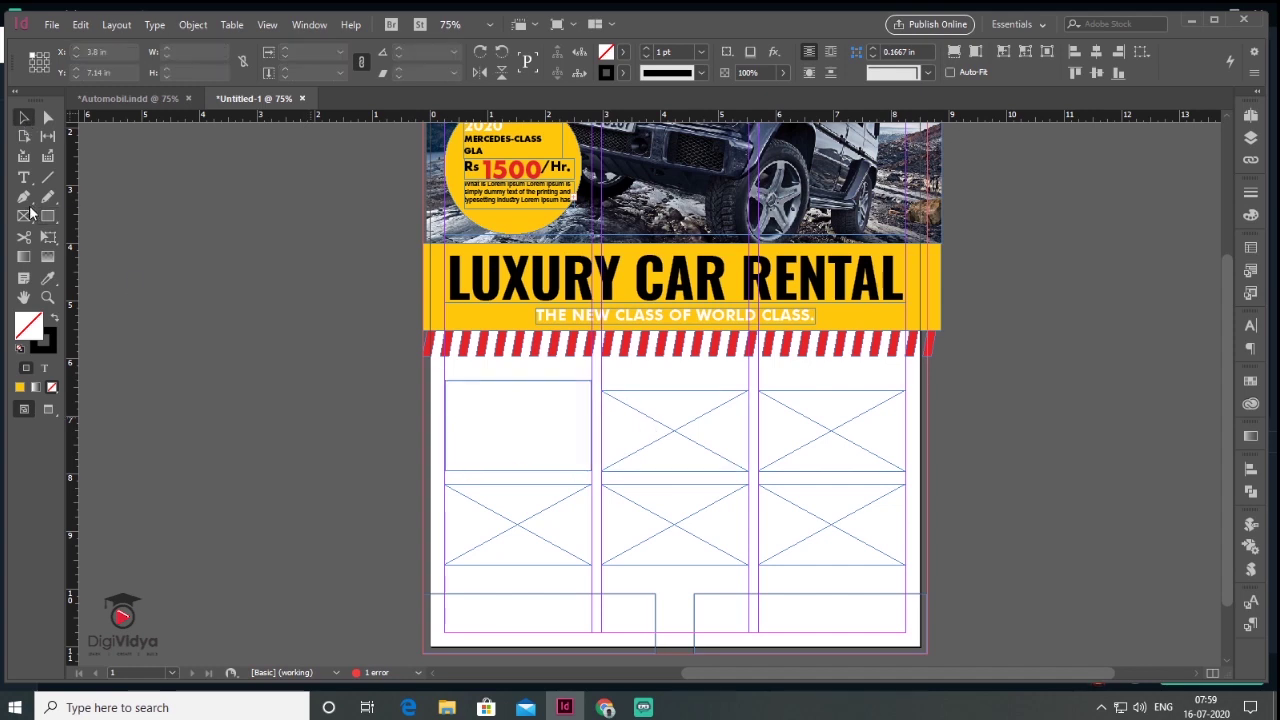
# Step: Draw a picture frame about 2.4 by 1.07 in inside the new rectangle, leaving a blank strip beneath it
pyautogui.click(24, 216)
pyautogui.scroll(1, 515, 424)
pyautogui.scroll(1, 515, 424)
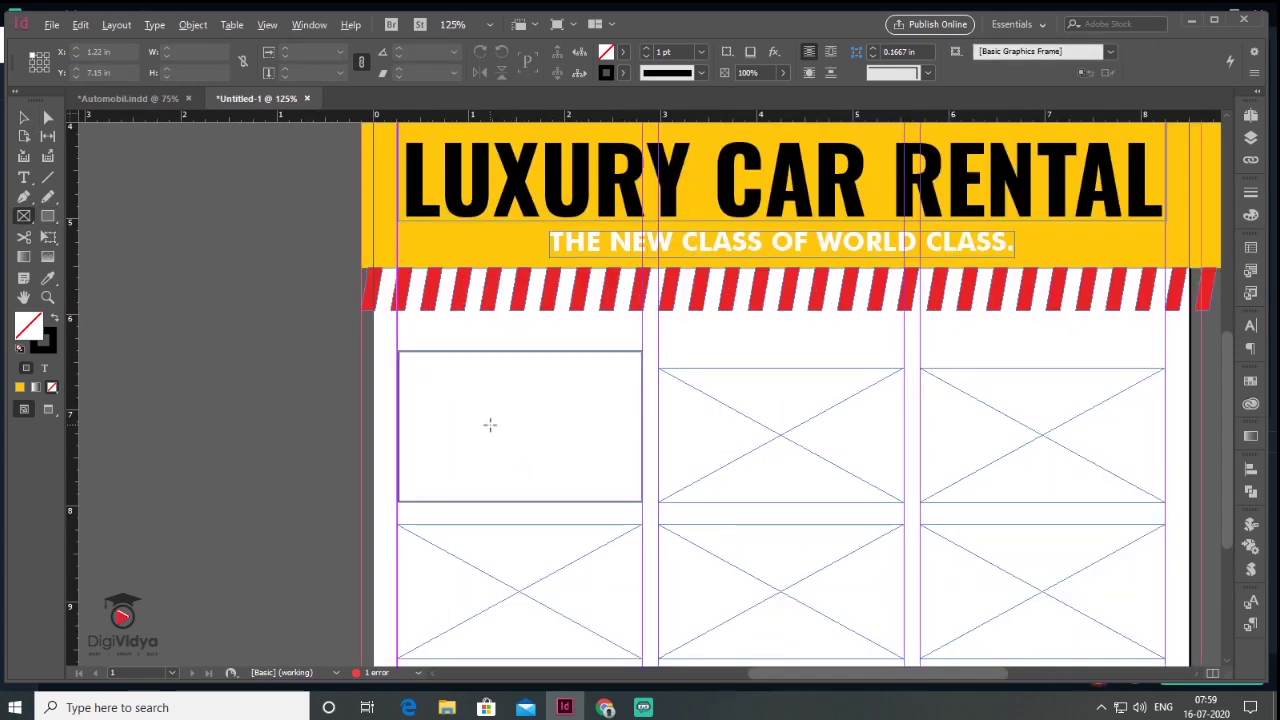
pyautogui.moveTo(405, 359); pyautogui.dragTo(686, 337)
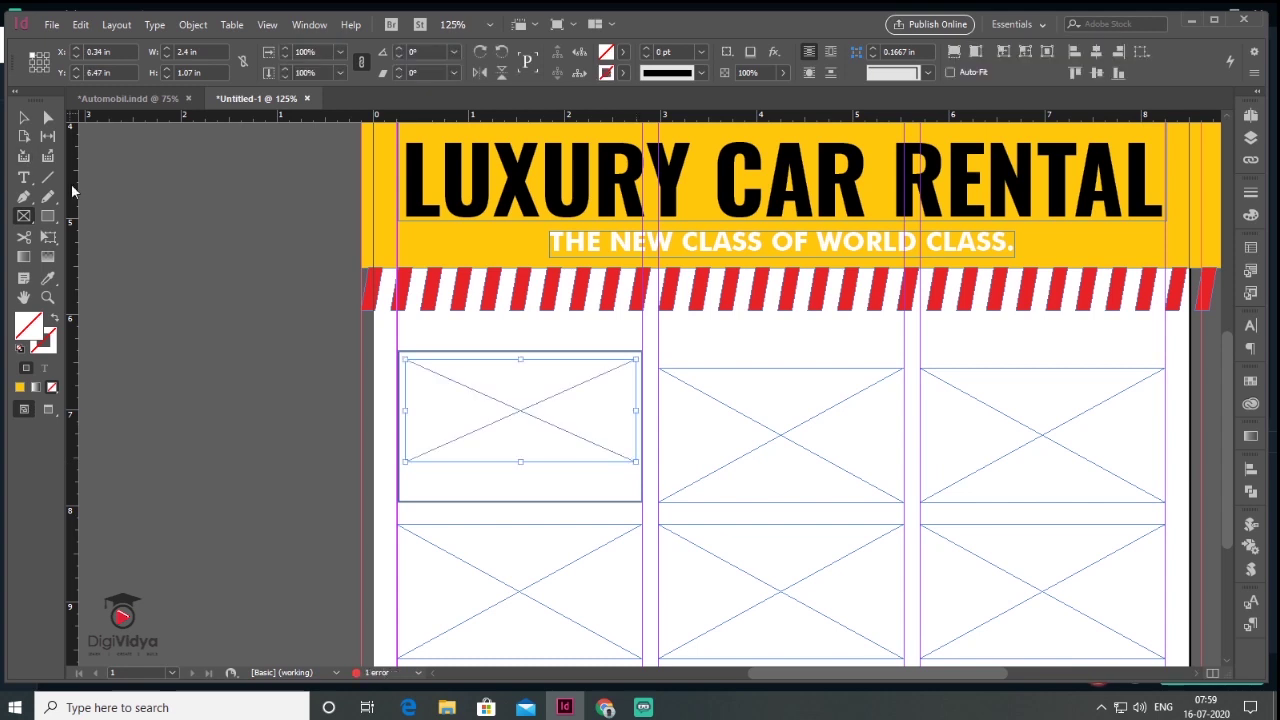
# Step: Place the image 2016-Audi-Q7-001-1080 in the picture frame inside the rectangle
pyautogui.click(24, 117)
pyautogui.click(53, 24)
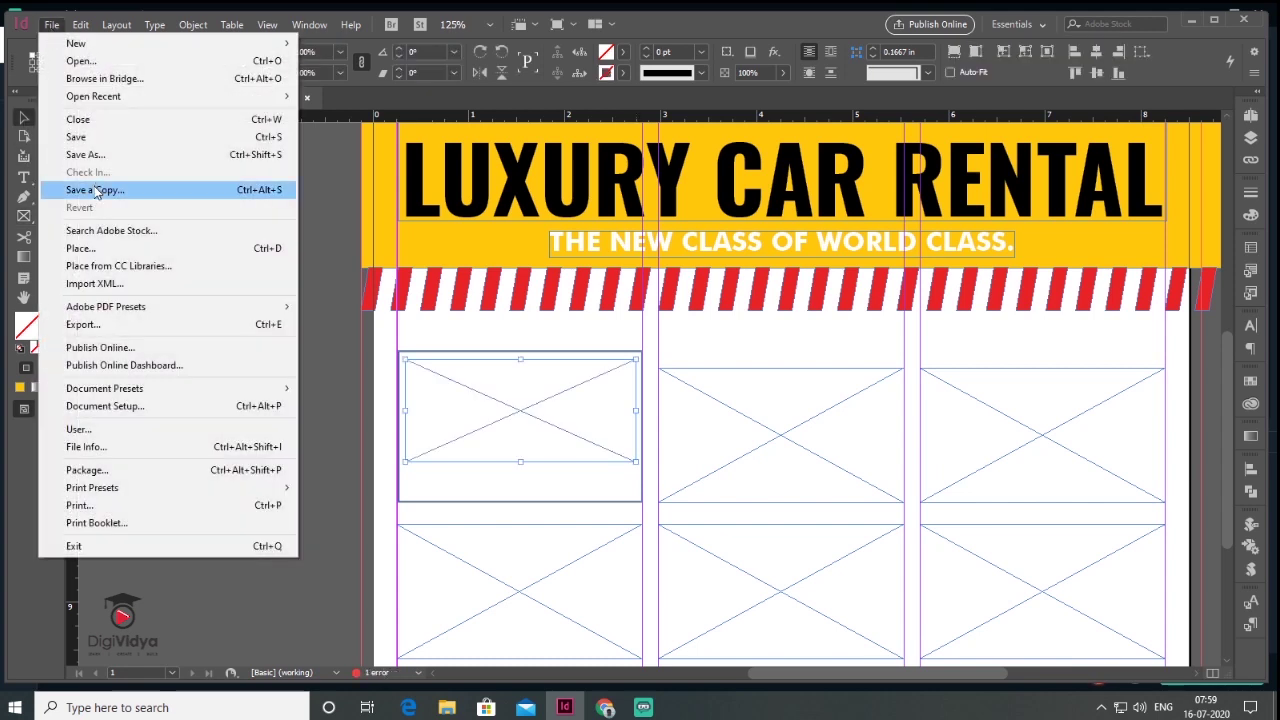
pyautogui.click(90, 249)
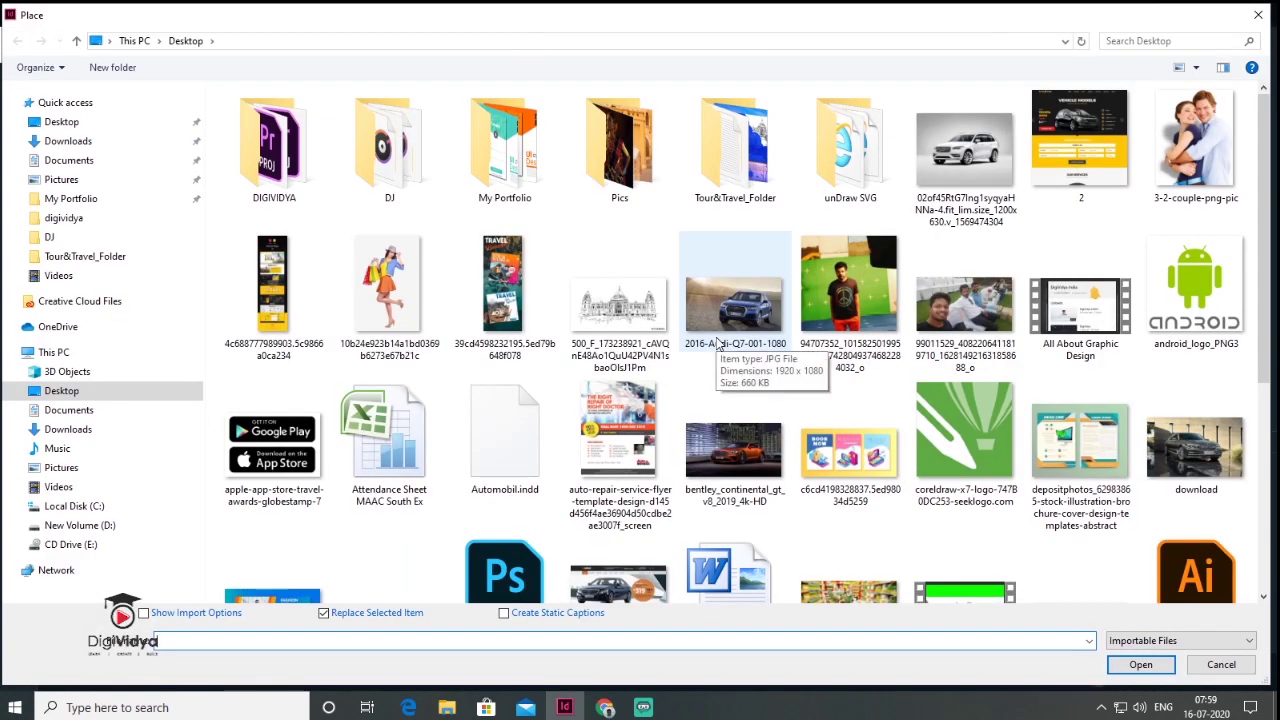
pyautogui.doubleClick(722, 325)
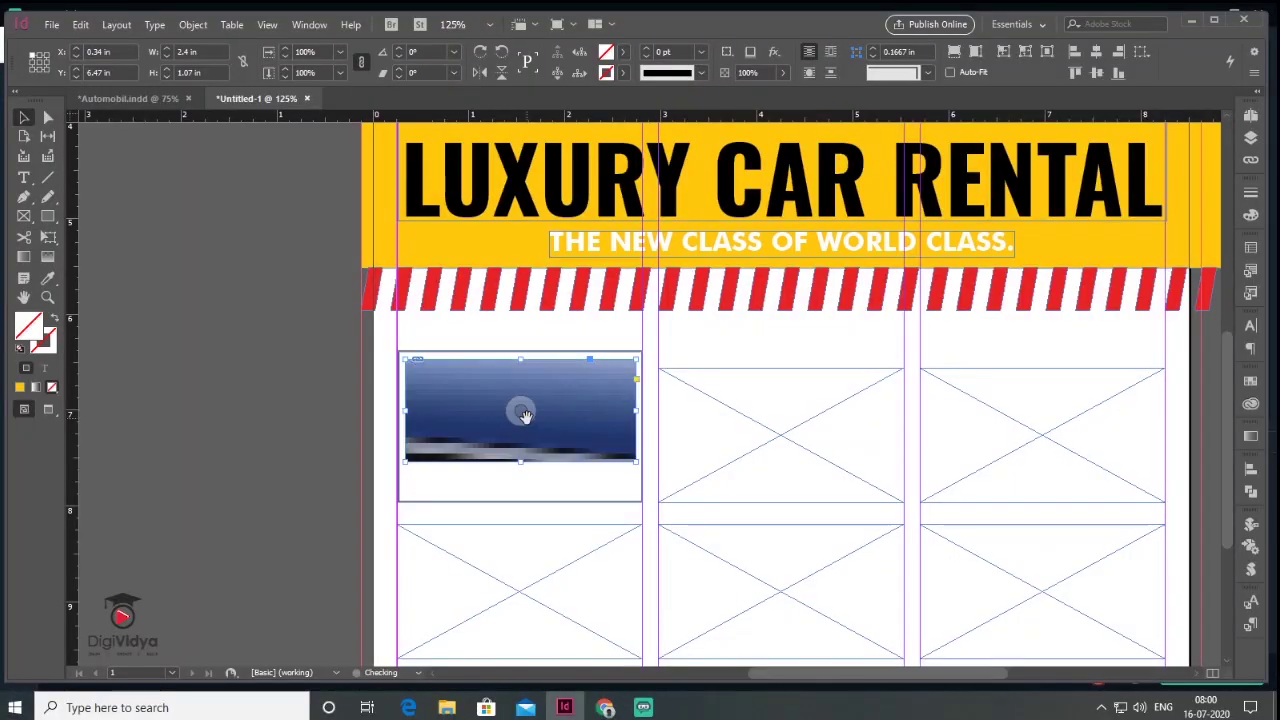
# Step: Fit the Audi Q7 photo so it fills its picture frame proportionally
pyautogui.rightClick(525, 415)
pyautogui.moveTo(700, 428)
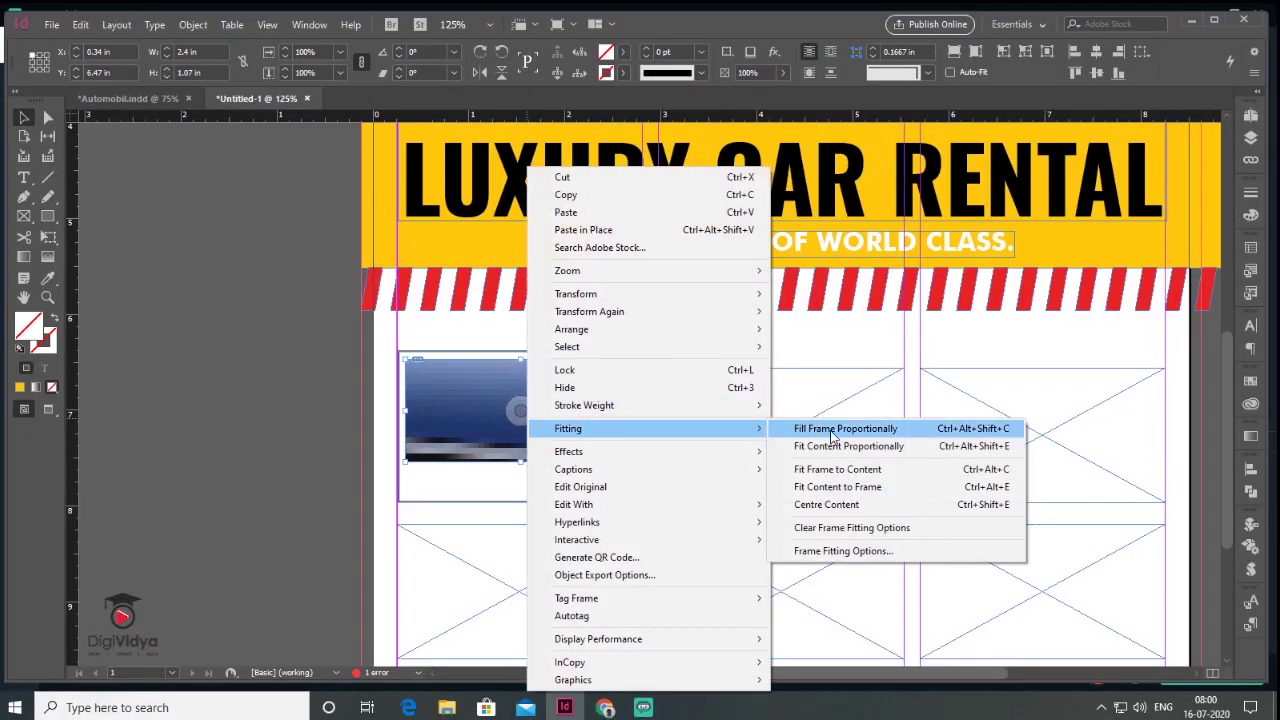
pyautogui.click(838, 428)
pyautogui.click(291, 421)
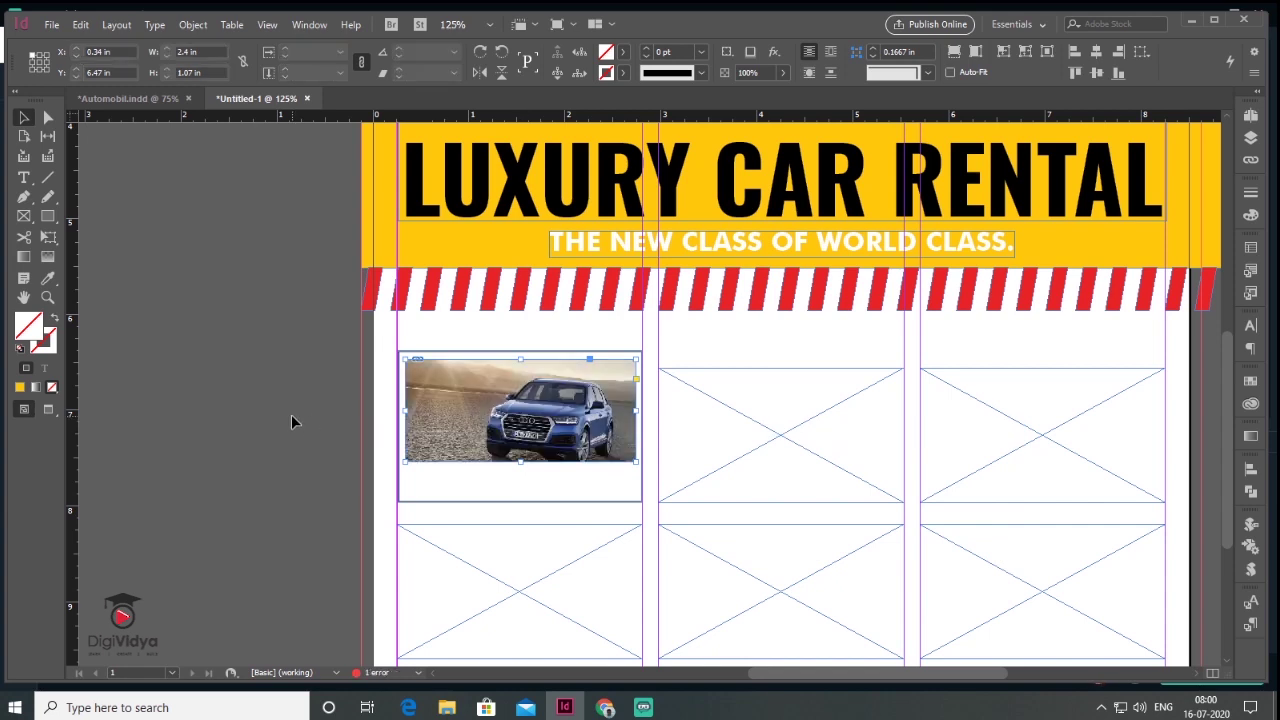
# Step: Draw a yellow circle over the lower-left part of the Audi photo
pyautogui.rightClick(48, 220)
pyautogui.click(110, 251)
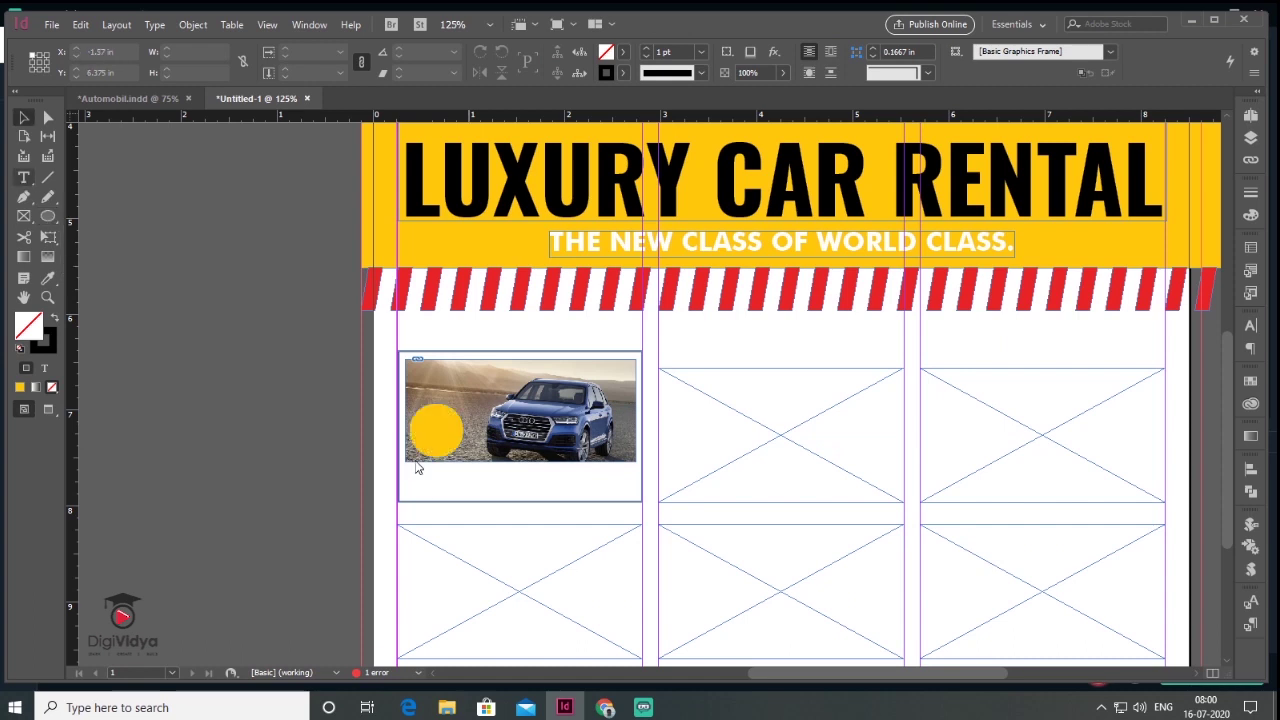
pyautogui.press('t')
# Step: Draw a tag about 0.87 by 0.27 in in the card's lower-right corner, with the stripes' red fill and a slanted left edge
pyautogui.press('m')
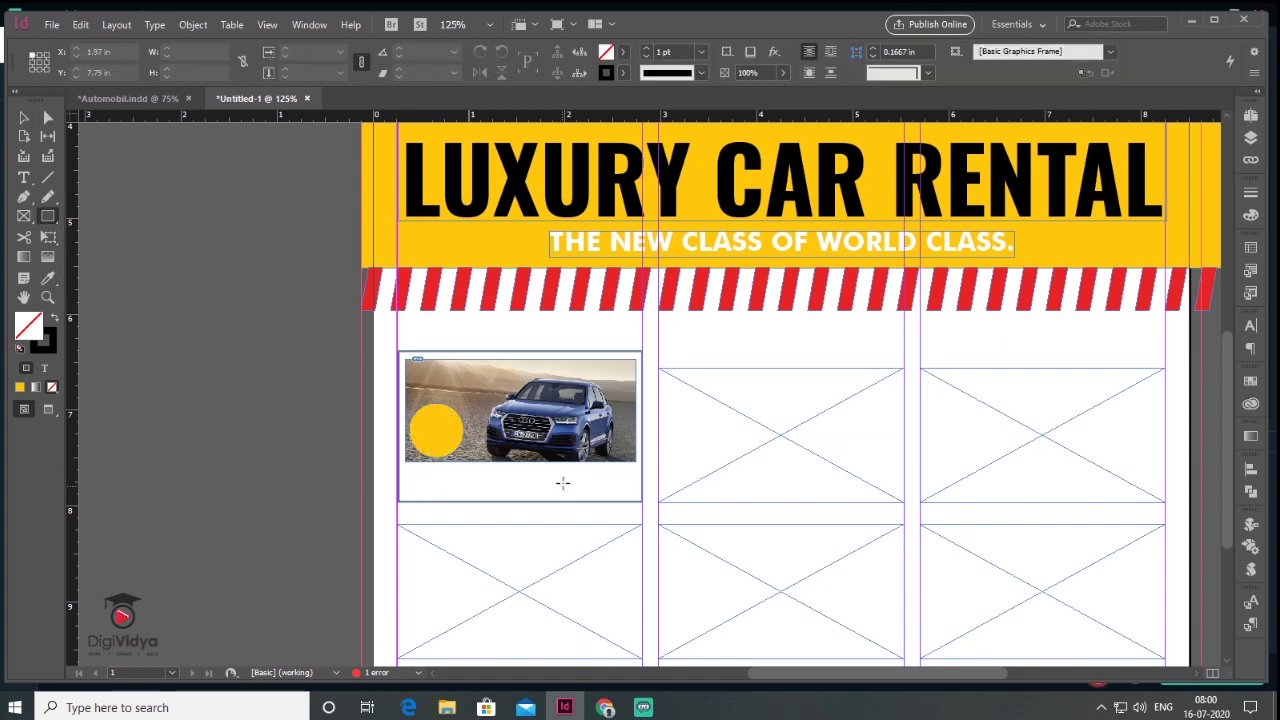
pyautogui.moveTo(557, 476); pyautogui.dragTo(641, 500)
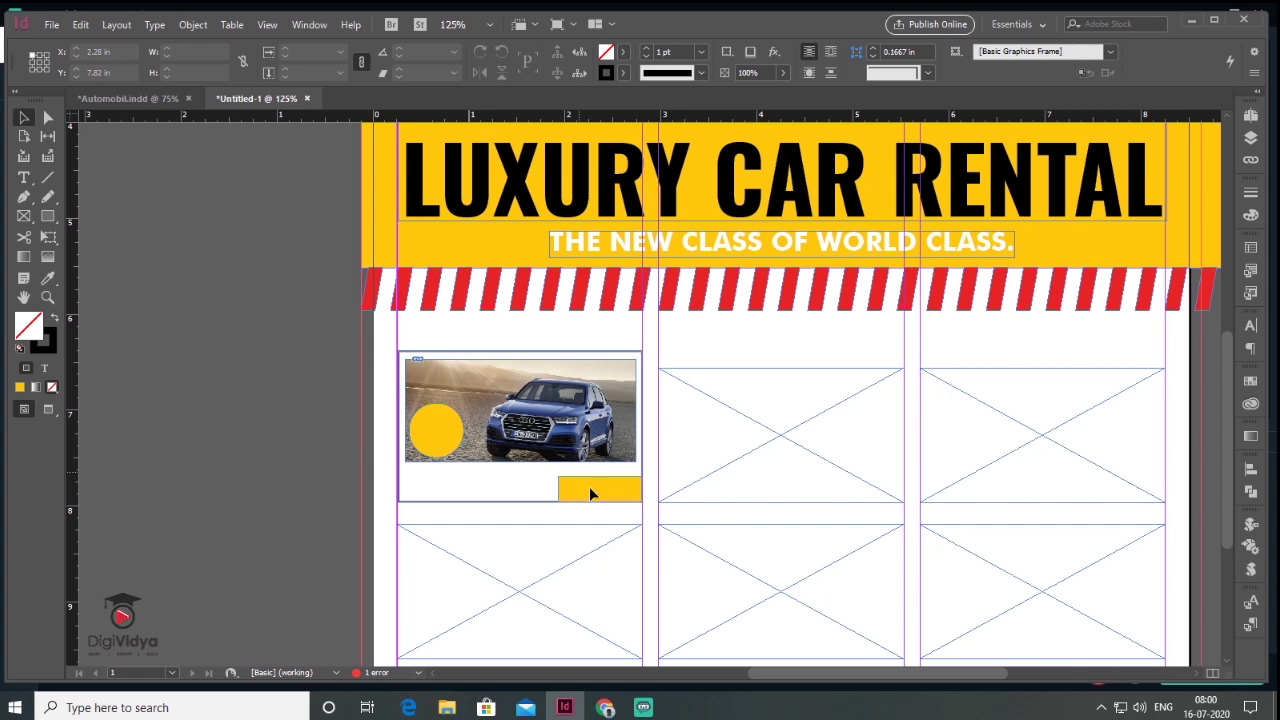
pyautogui.click(590, 487)
pyautogui.click(48, 279)
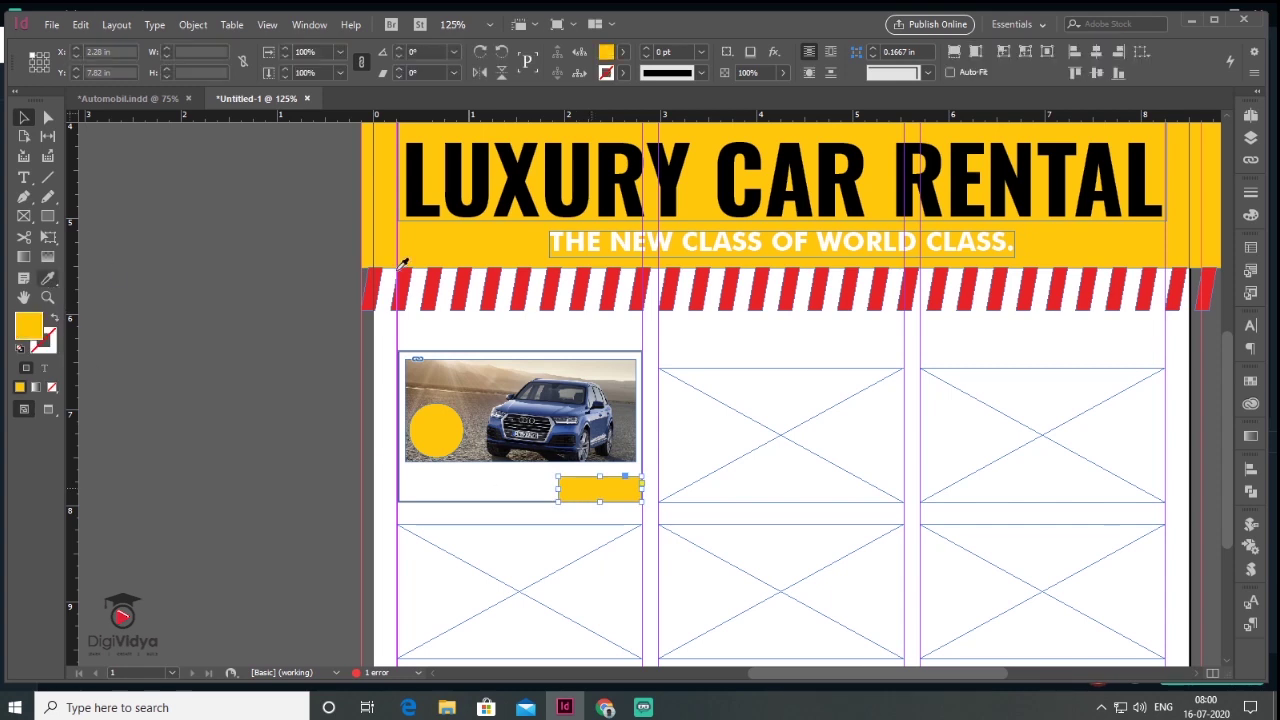
pyautogui.click(431, 285)
pyautogui.click(48, 118)
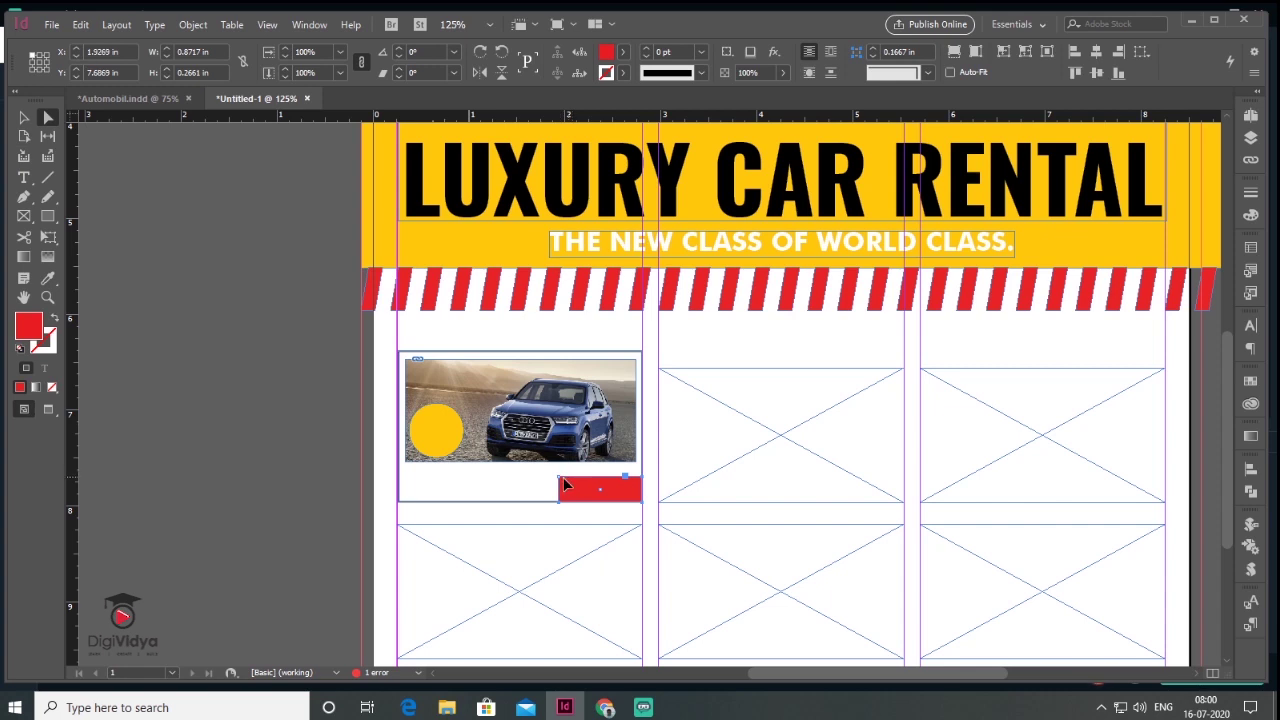
pyautogui.moveTo(560, 477); pyautogui.dragTo(571, 477)
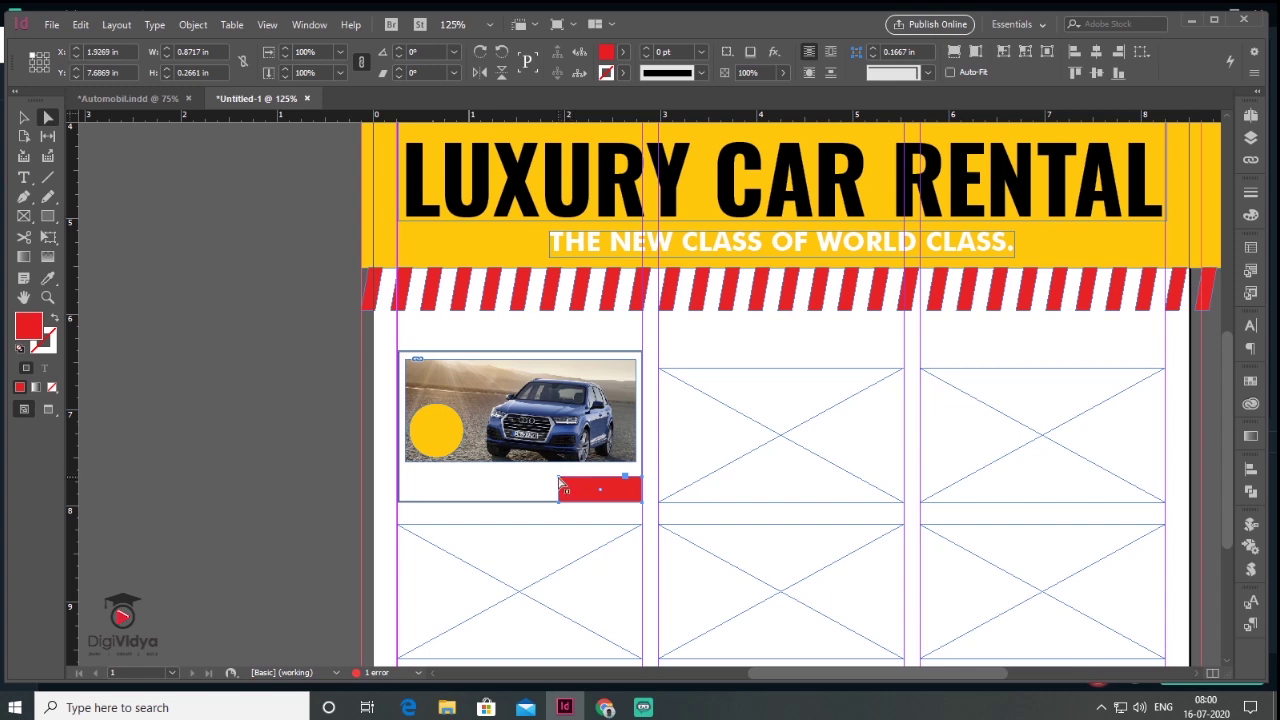
# Step: Add a text frame between the Audi photo and the card's lower edge, beside the red tag, and paste the Lorem Ipsum text into it
pyautogui.click(23, 179)
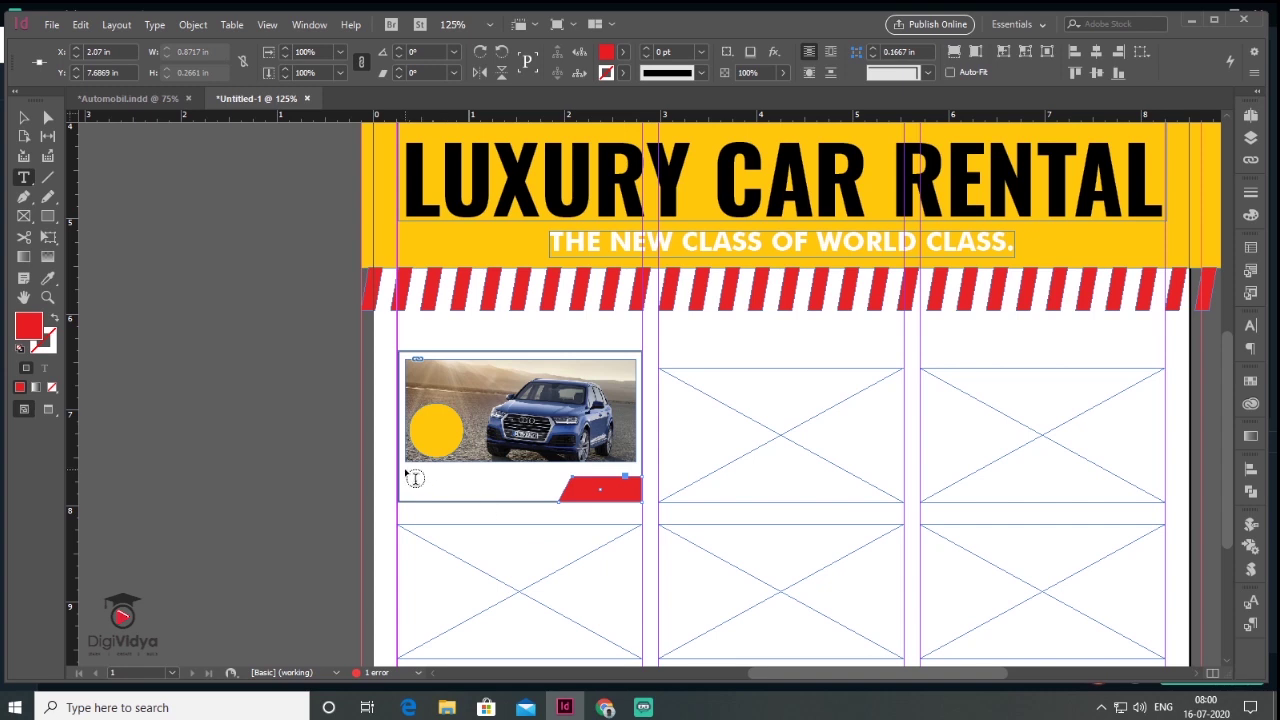
pyautogui.moveTo(406, 467); pyautogui.dragTo(558, 500)
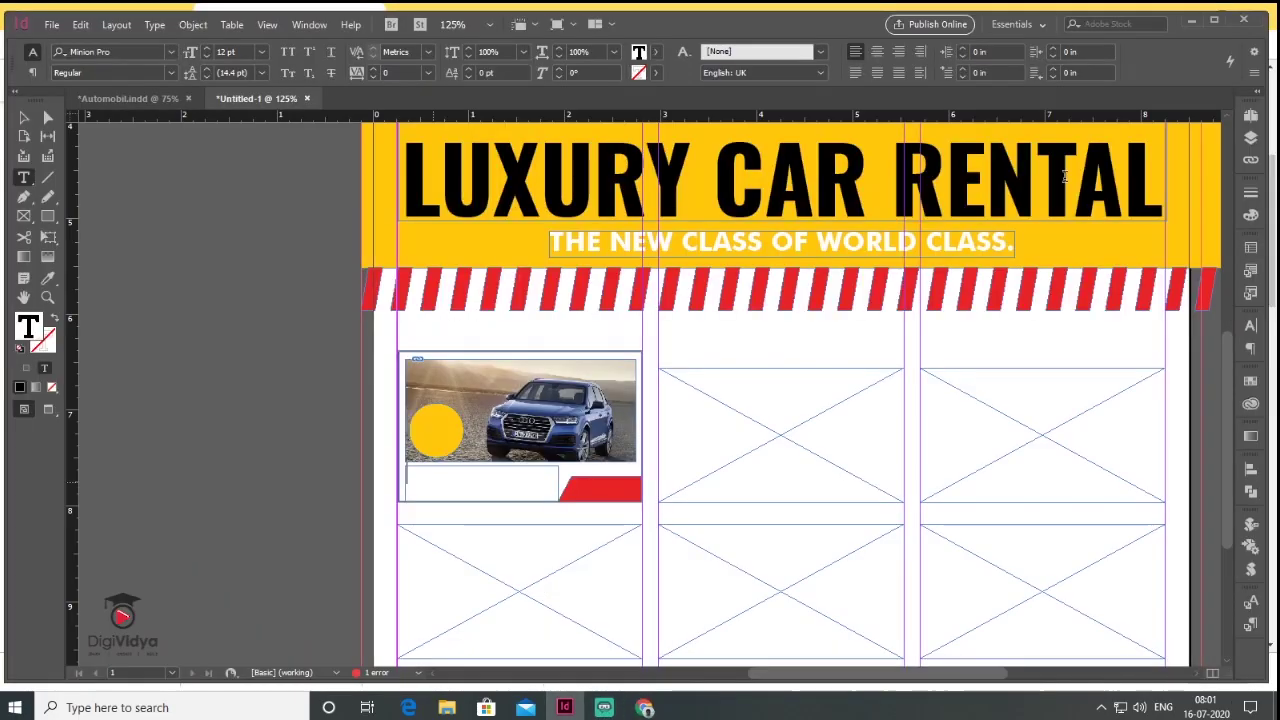
pyautogui.hotkey('ctrl', 't')
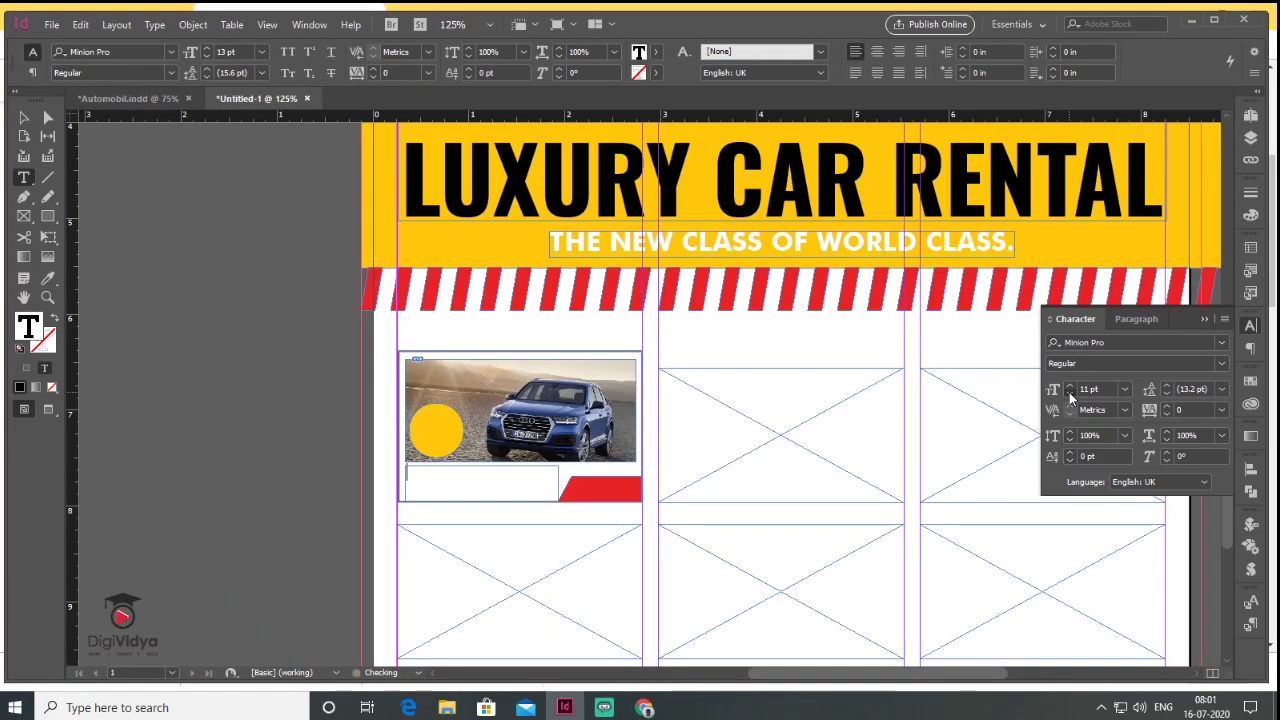
pyautogui.hotkey('ctrl', 'v')
pyautogui.press('Escape')
pyautogui.click(170, 380)
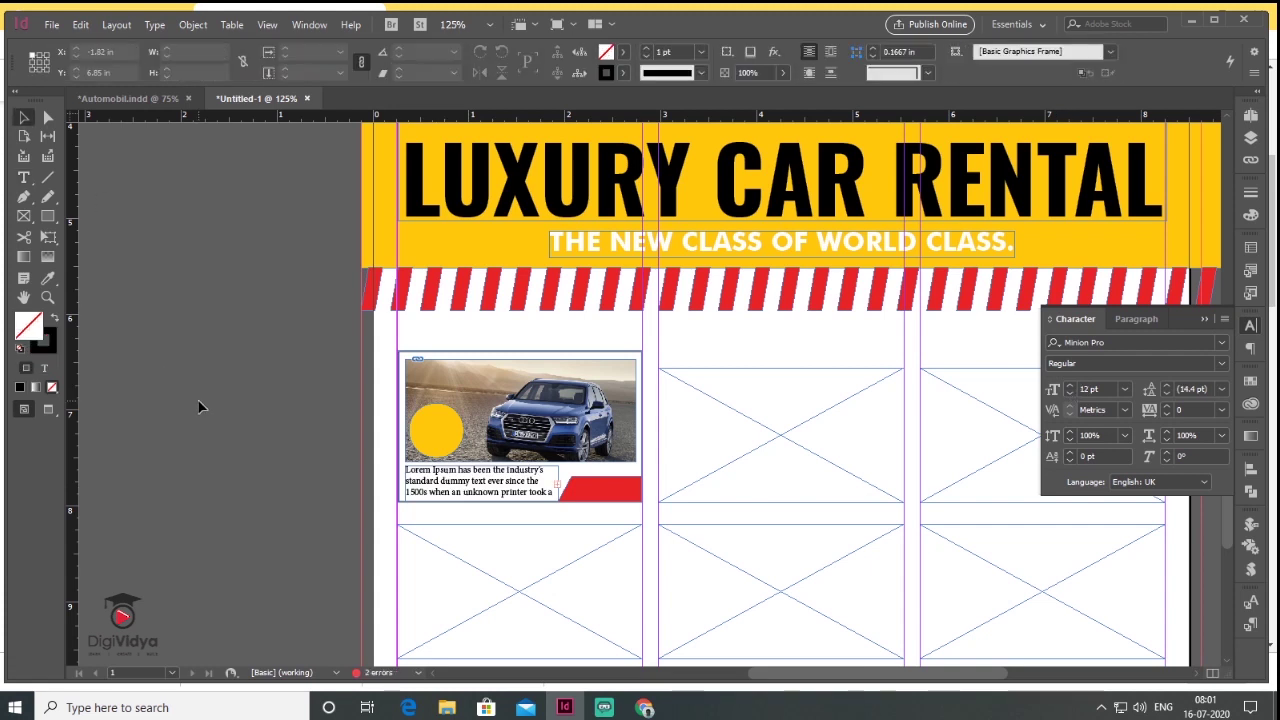
pyautogui.scroll(-1, 166, 432)
pyautogui.moveTo(567, 448); pyautogui.dragTo(525, 376)
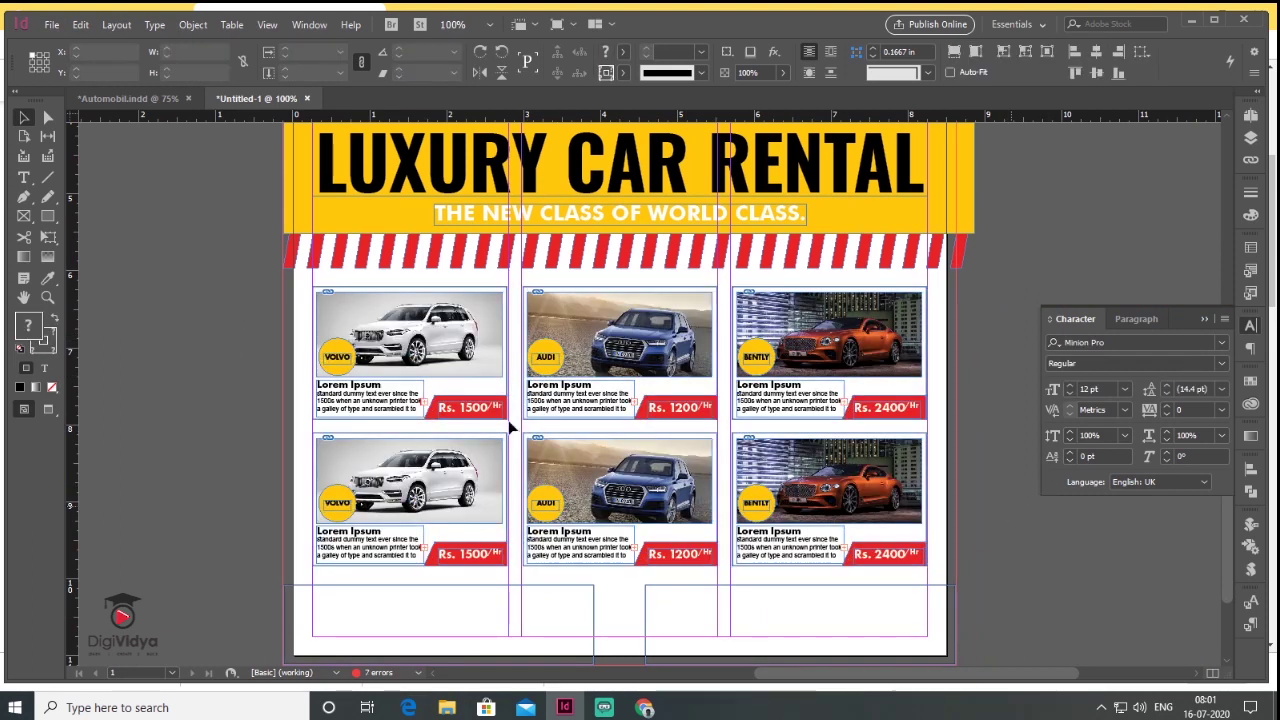
pyautogui.click(830, 340)
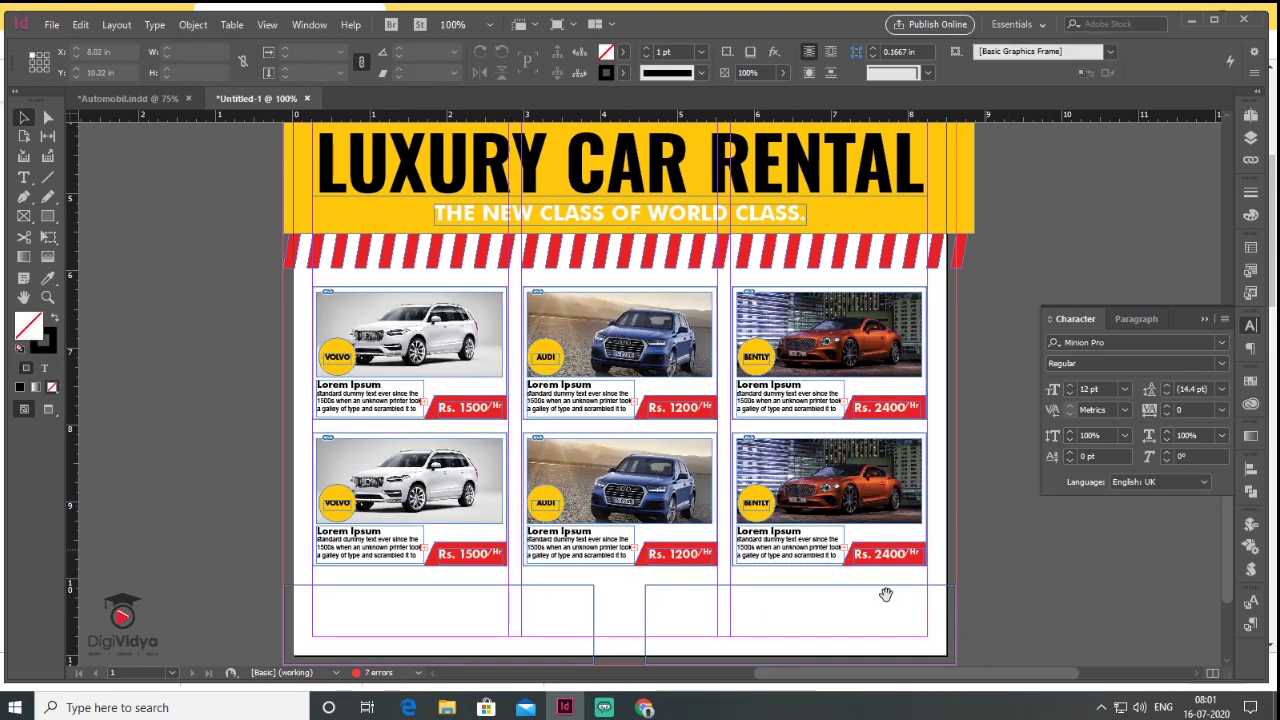
pyautogui.moveTo(777, 580); pyautogui.dragTo(772, 476)
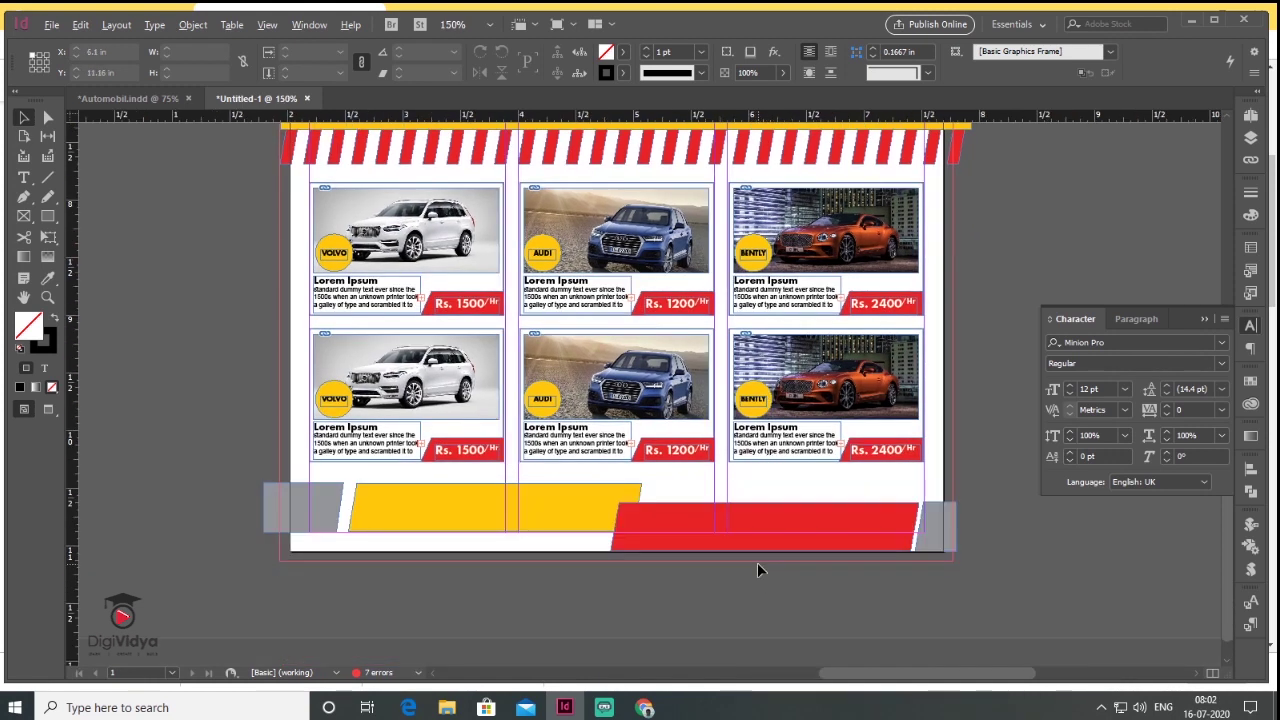
pyautogui.scroll(1, 757, 562)
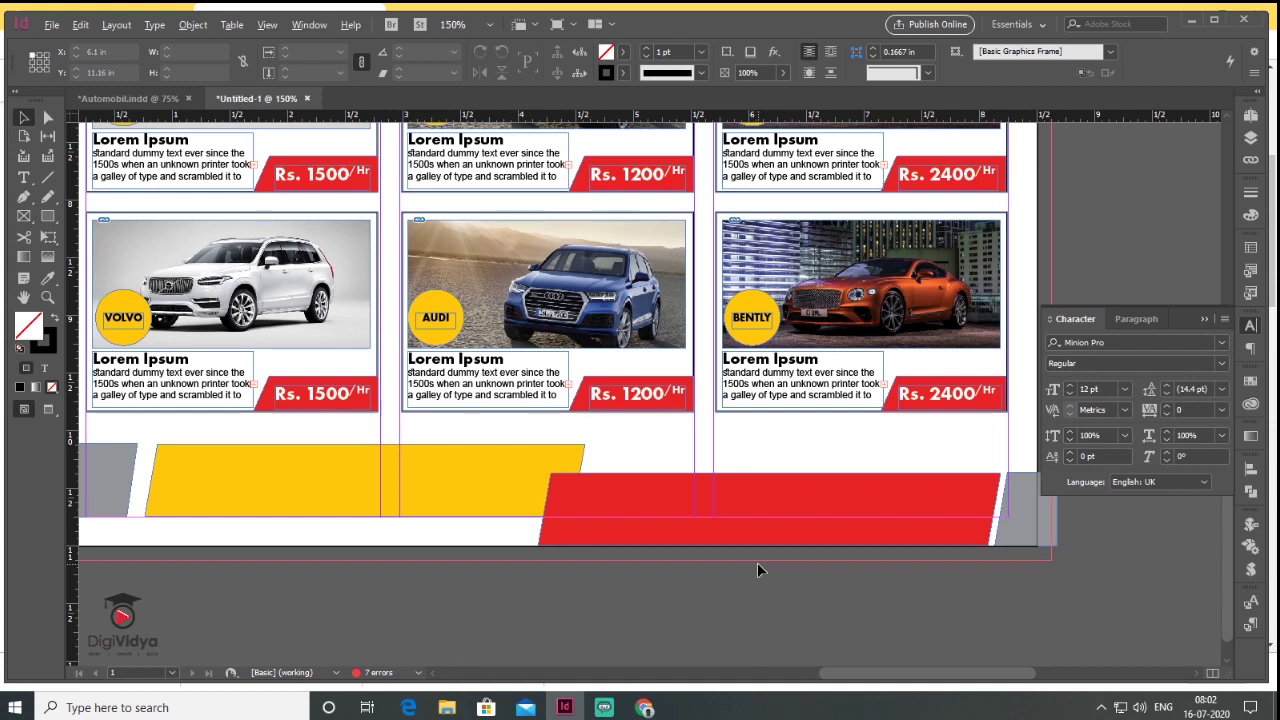
pyautogui.scroll(-1, 757, 564)
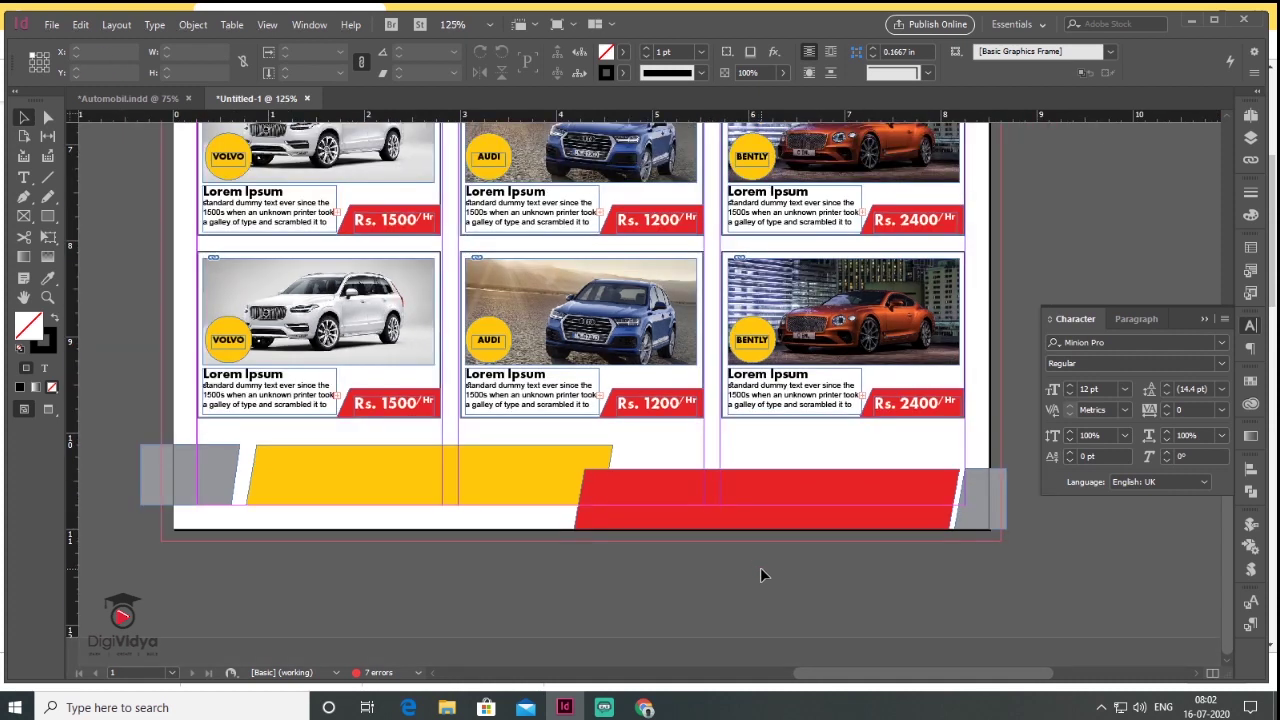
# Step: Nudge the left grey footer shape slightly to the right, closer to the yellow footer band
pyautogui.scroll(-1, 760, 567)
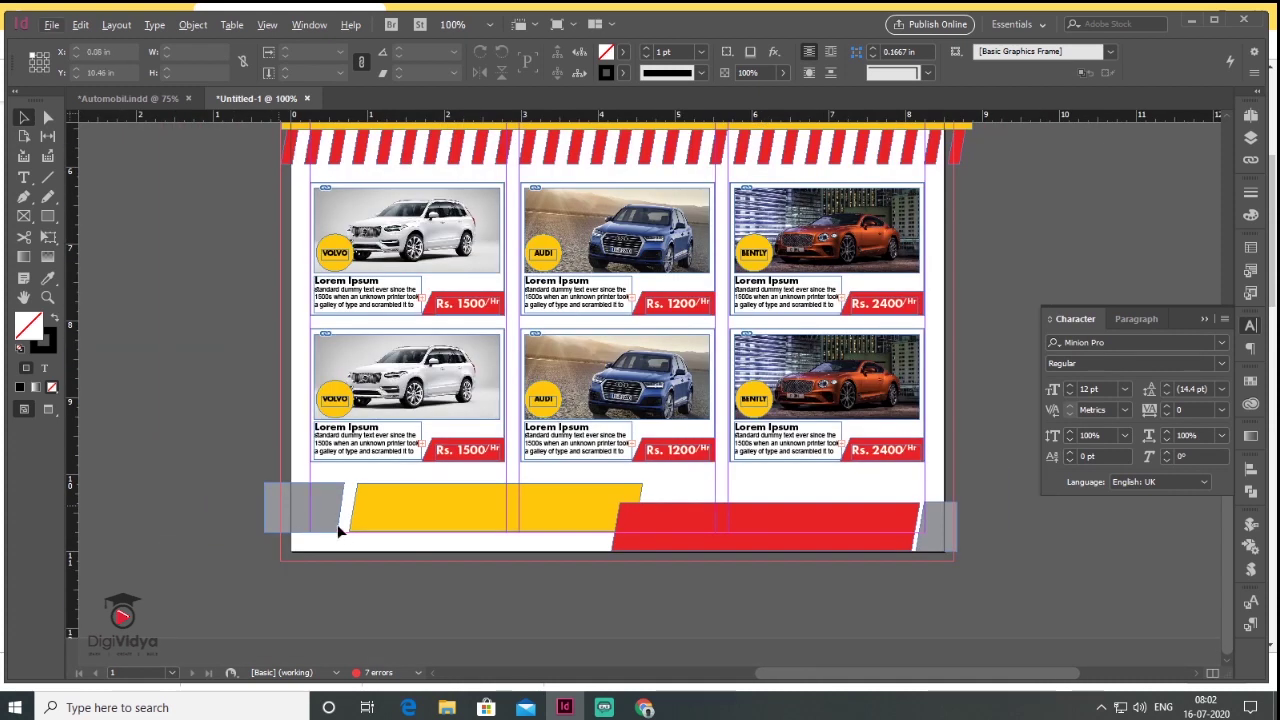
pyautogui.click(340, 524)
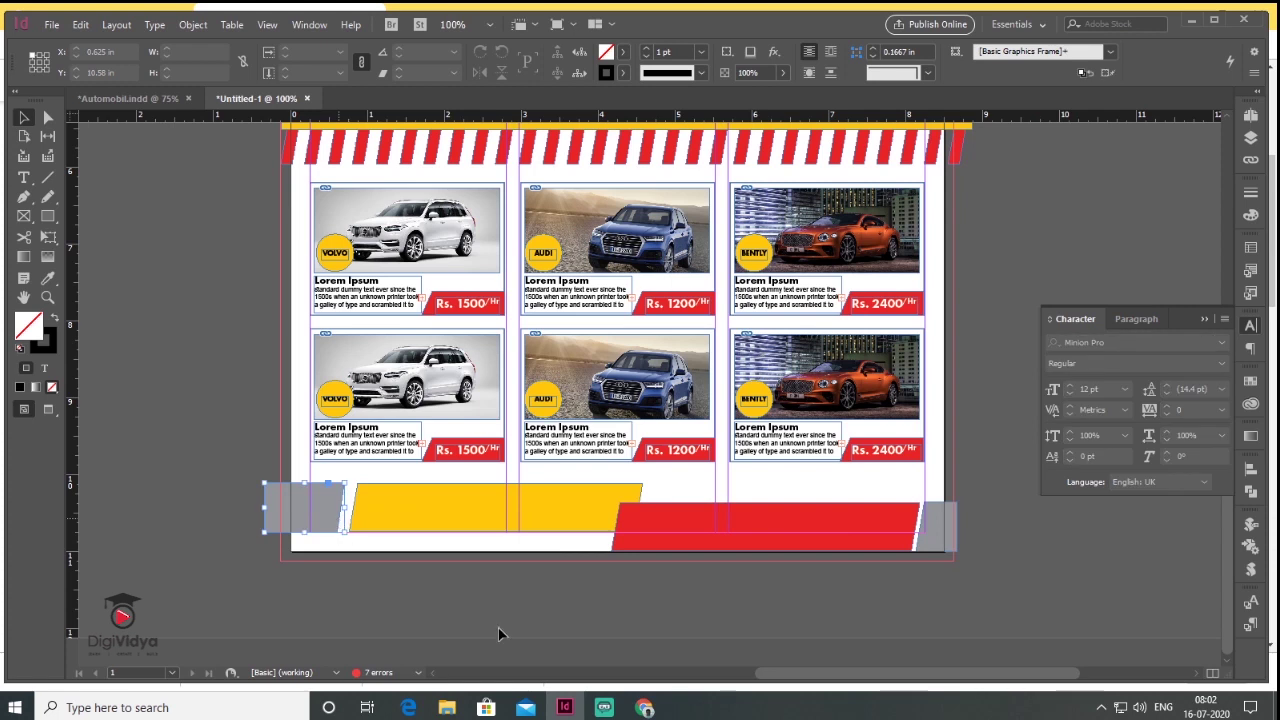
pyautogui.press('Right')
pyautogui.press('Right')
pyautogui.press('Right')
pyautogui.press('Right')
# Step: Add the phone number text on the yellow footer band and the address text on the red one
pyautogui.click(568, 621)
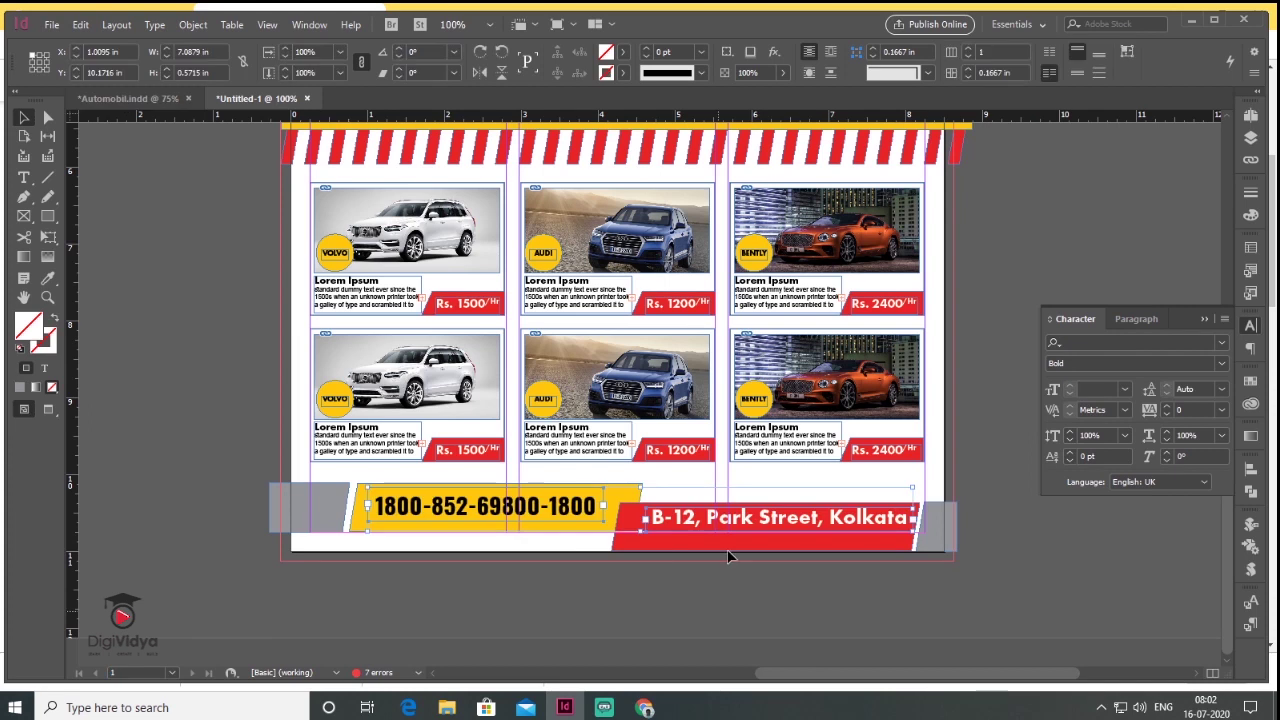
pyautogui.click(718, 609)
pyautogui.click(808, 600)
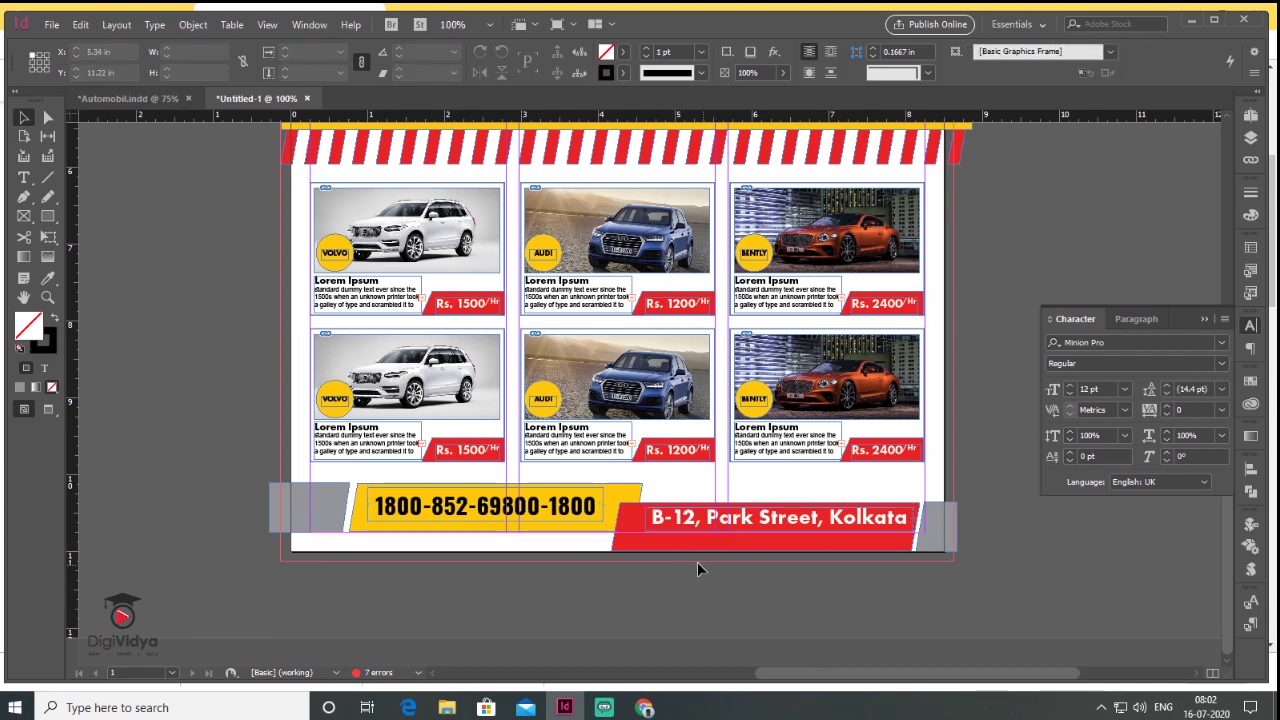
pyautogui.hotkey('ctrl', '-')
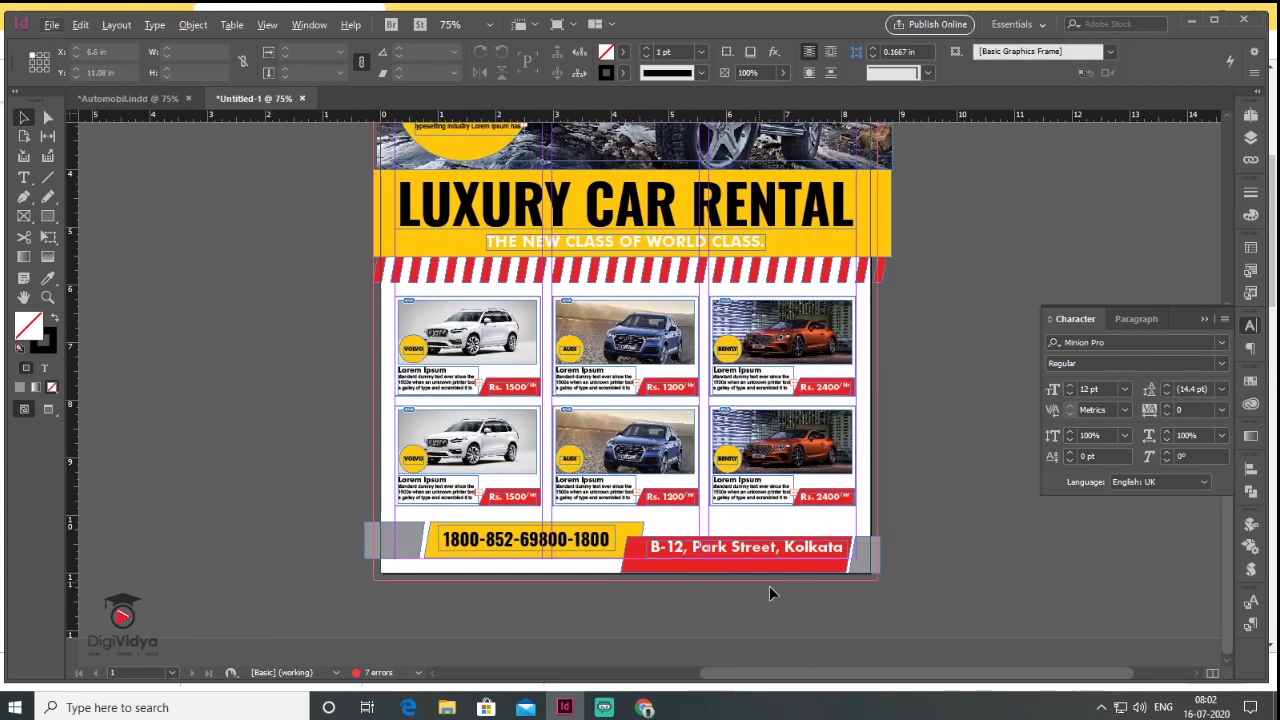
pyautogui.moveTo(671, 287); pyautogui.dragTo(633, 479)
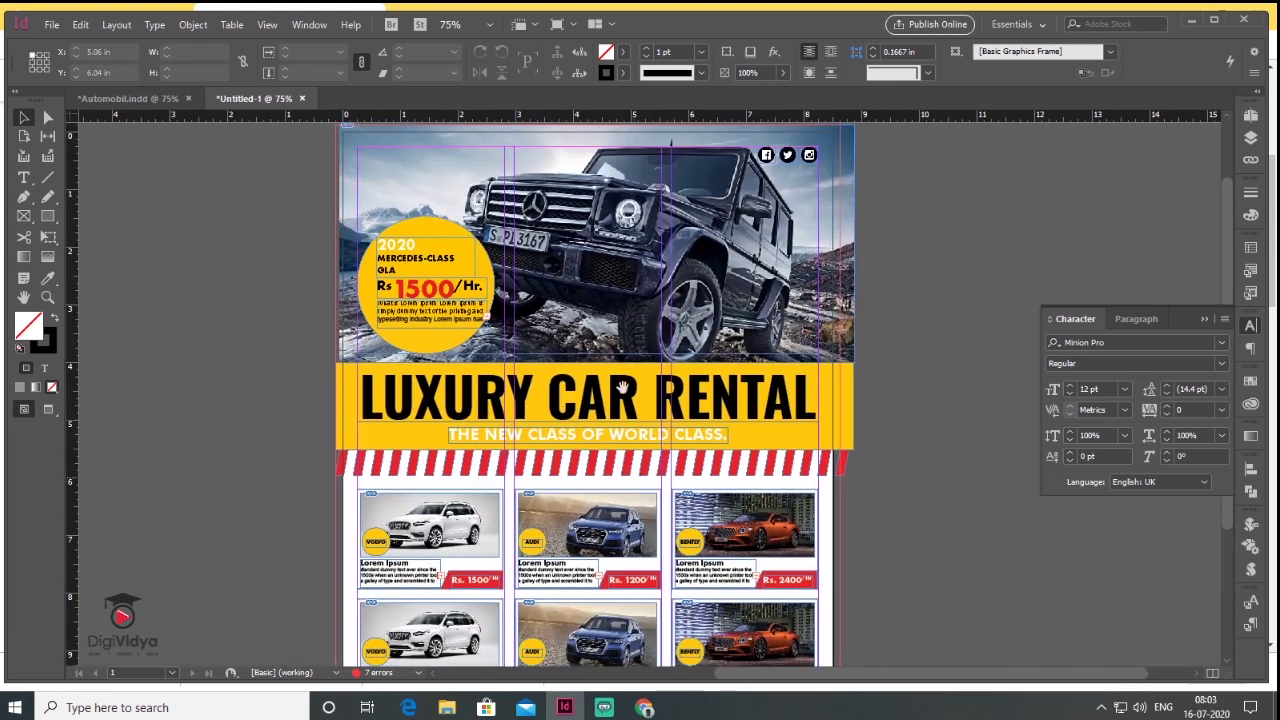
pyautogui.moveTo(650, 385); pyautogui.dragTo(666, 405)
pyautogui.click(24, 177)
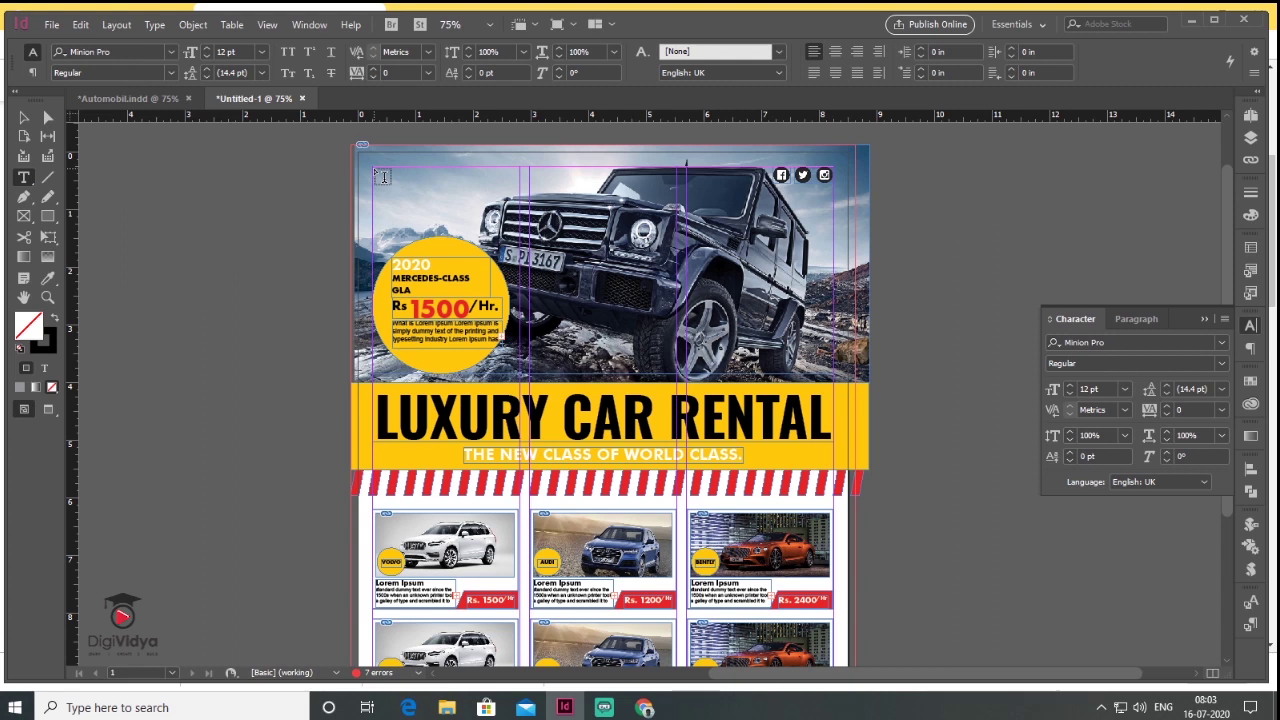
pyautogui.moveTo(377, 169); pyautogui.dragTo(482, 190)
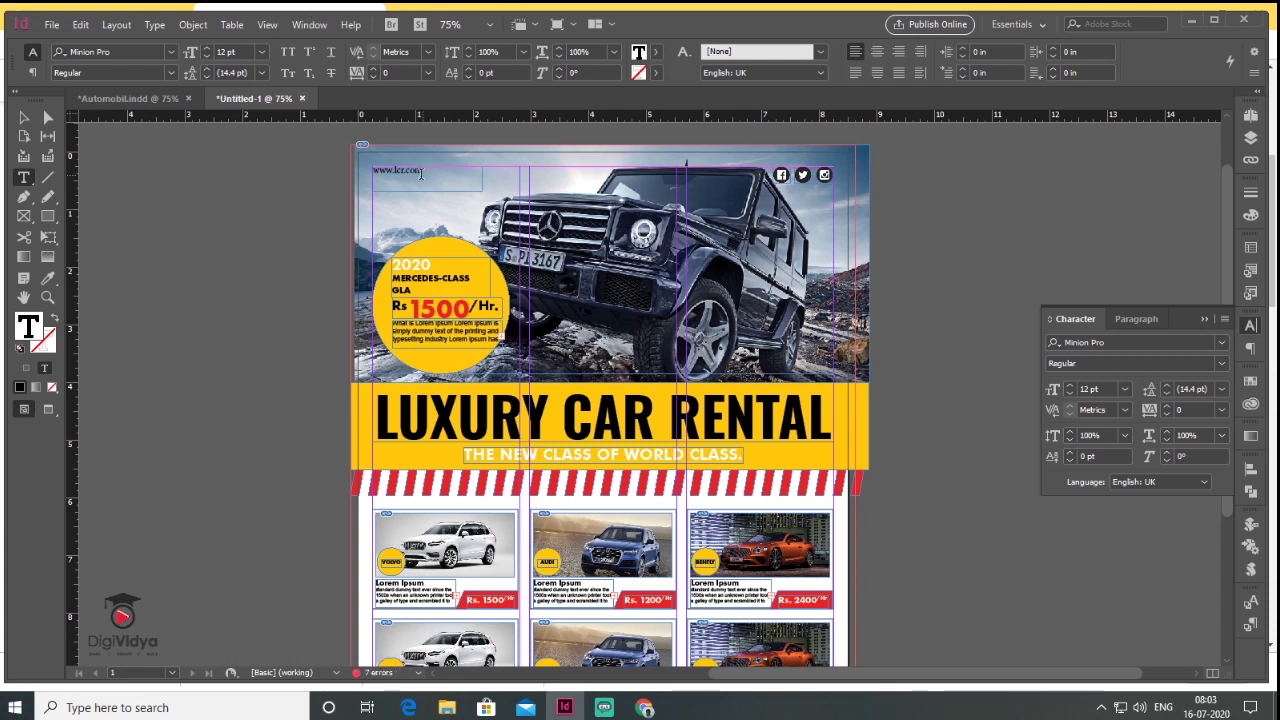
pyautogui.tripleClick(374, 175)
pyautogui.click(1221, 344)
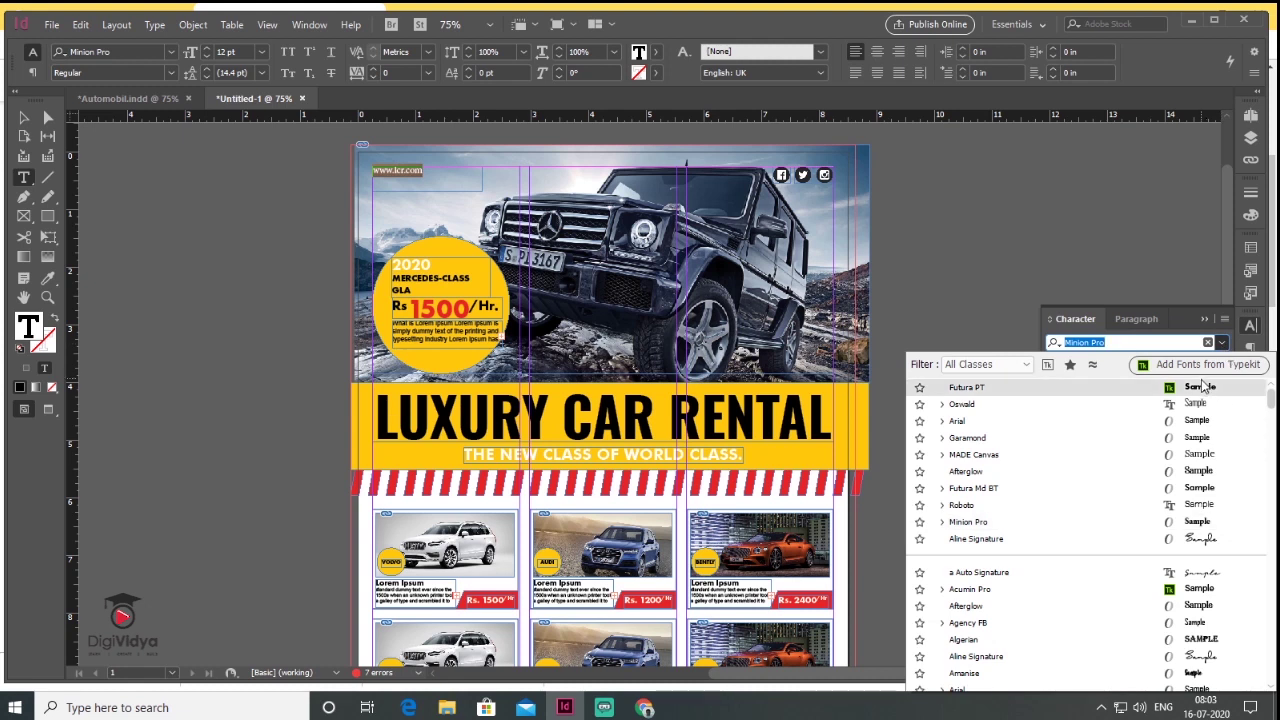
pyautogui.click(1206, 390)
pyautogui.click(1070, 387)
pyautogui.click(1070, 387)
pyautogui.click(1072, 390)
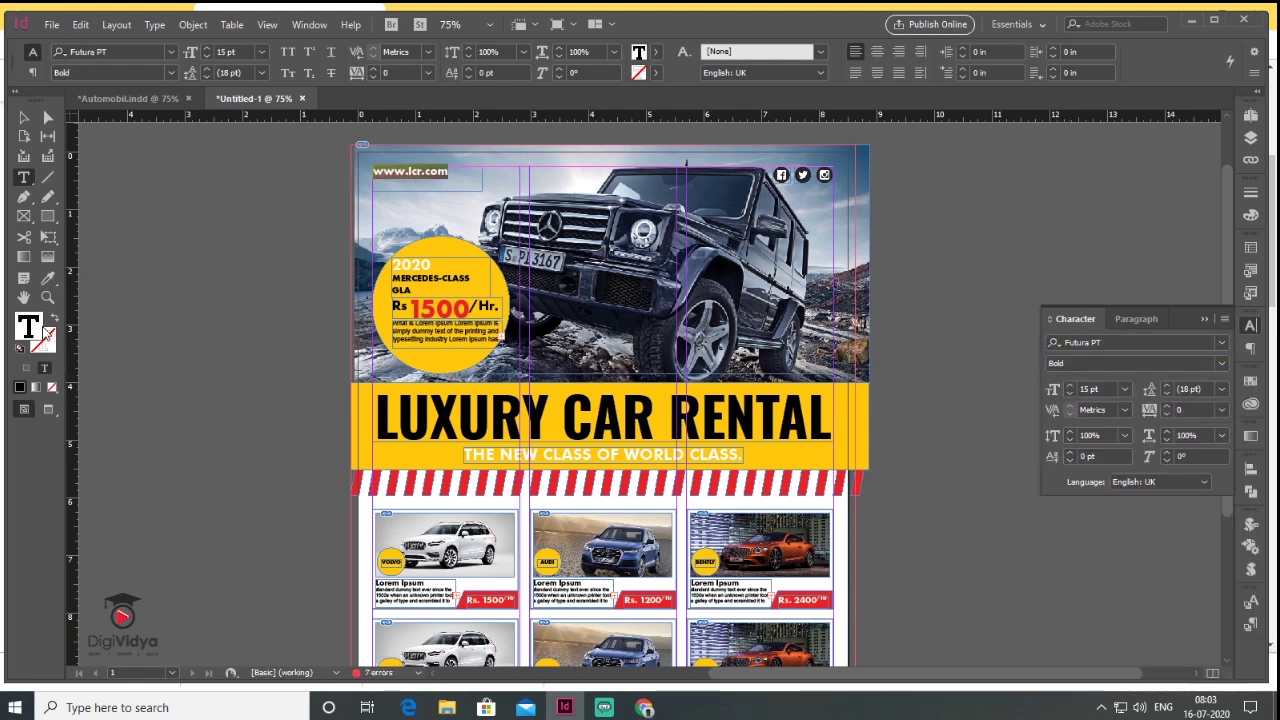
pyautogui.click(47, 277)
pyautogui.click(464, 362)
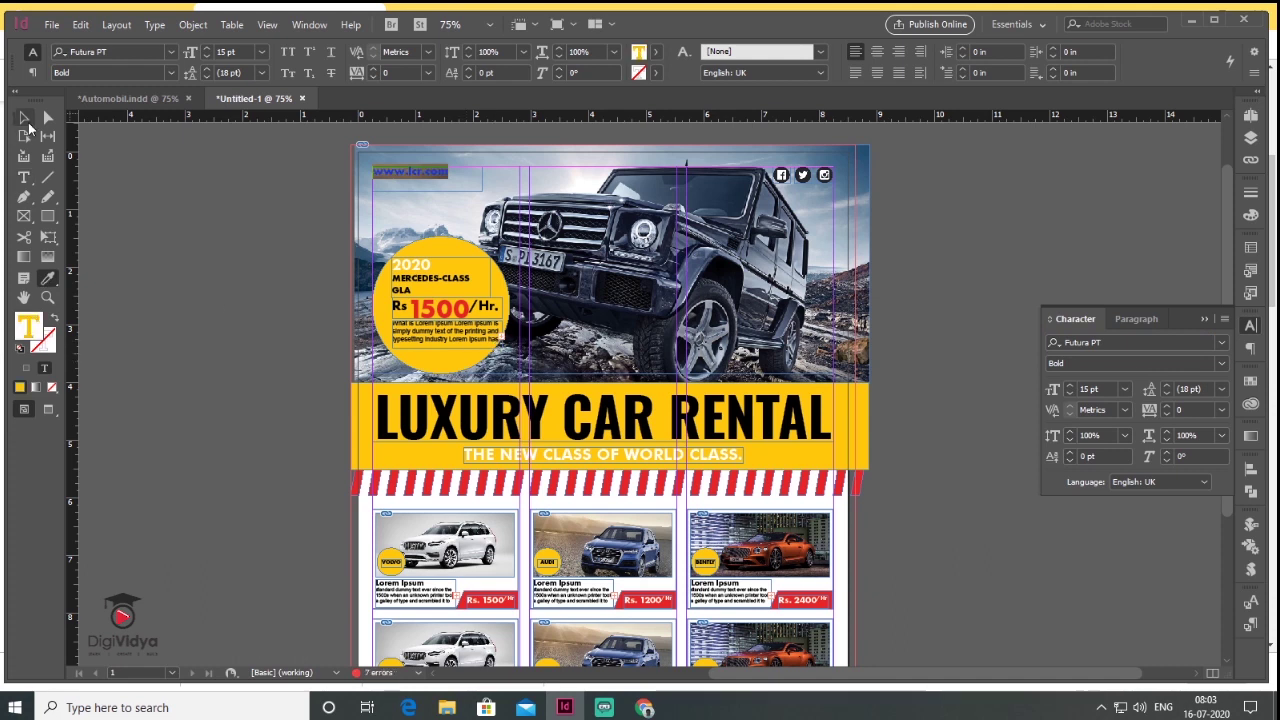
pyautogui.click(25, 120)
pyautogui.click(267, 311)
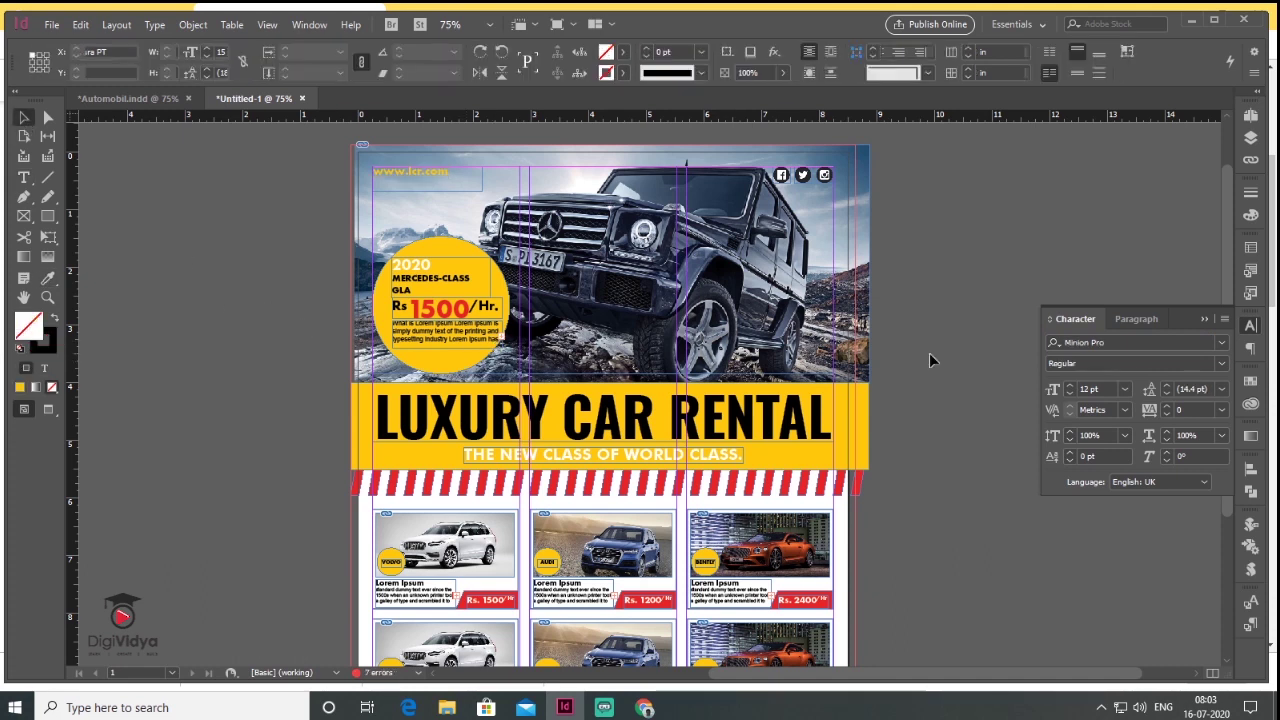
# Step: Turn on Overprint Preview for the whole flyer and collapse the Character settings
pyautogui.scroll(-1, 917, 375)
pyautogui.moveTo(920, 428); pyautogui.dragTo(756, 405)
pyautogui.click(267, 24)
pyautogui.click(279, 44)
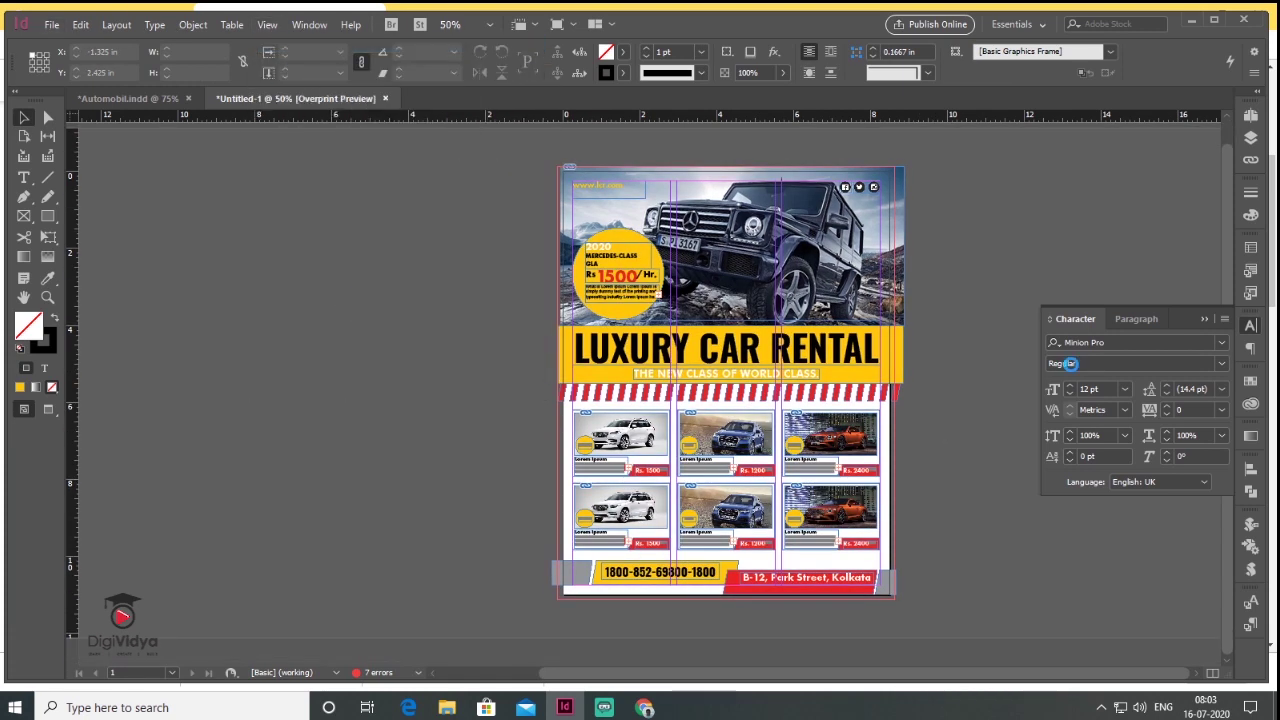
pyautogui.click(1205, 317)
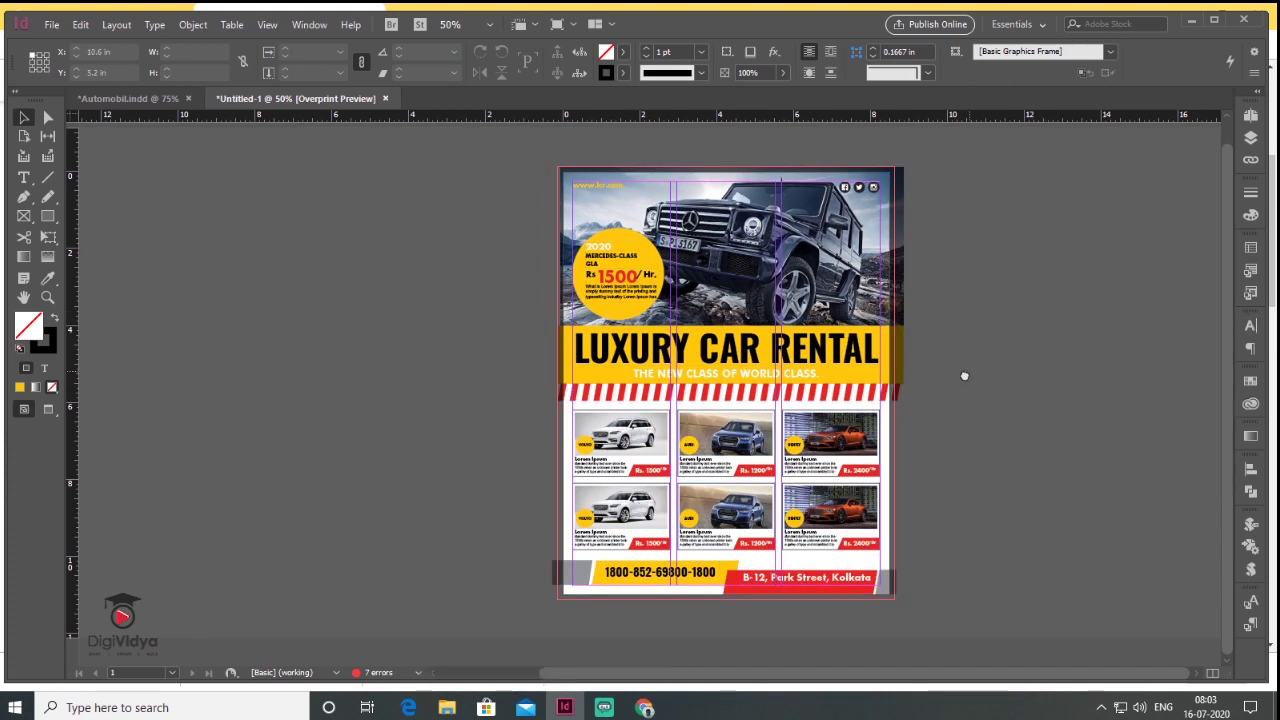
# Step: Examine the finished flyer up close from the car grid to the header photo, and as a whole page
pyautogui.scroll(1, 966, 375)
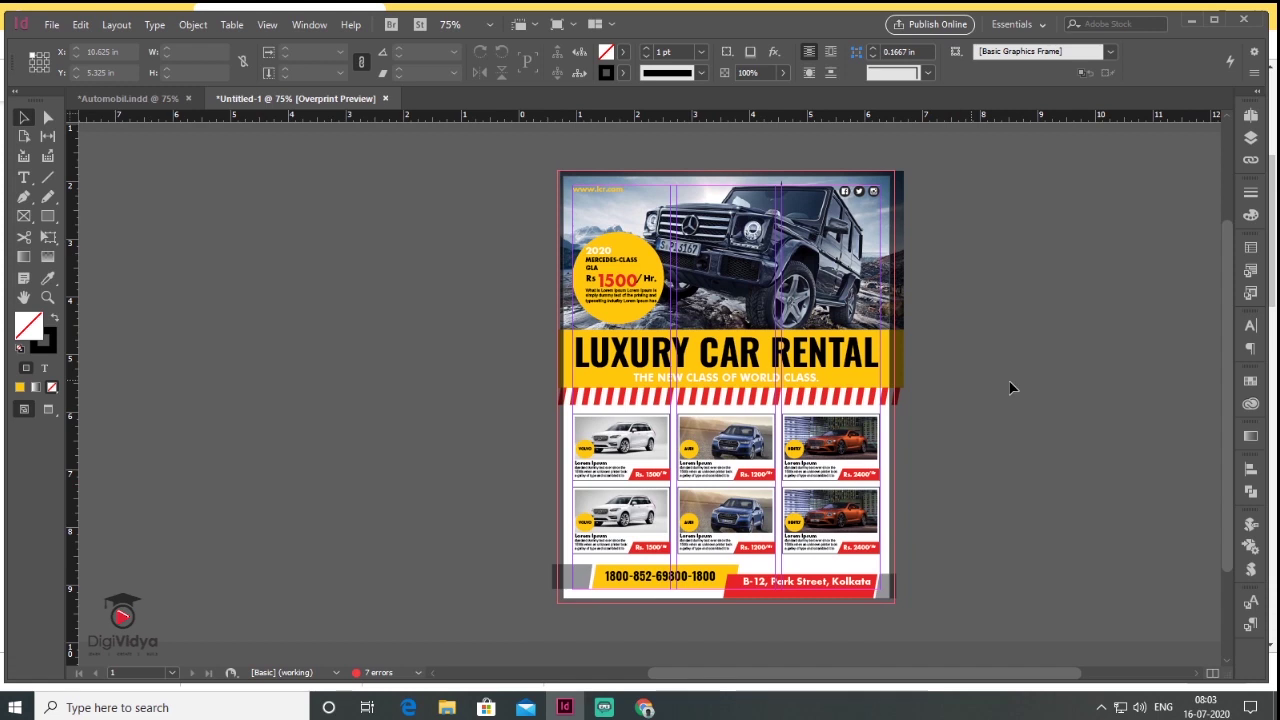
pyautogui.scroll(2, 1010, 390)
pyautogui.moveTo(1058, 434); pyautogui.dragTo(837, 357)
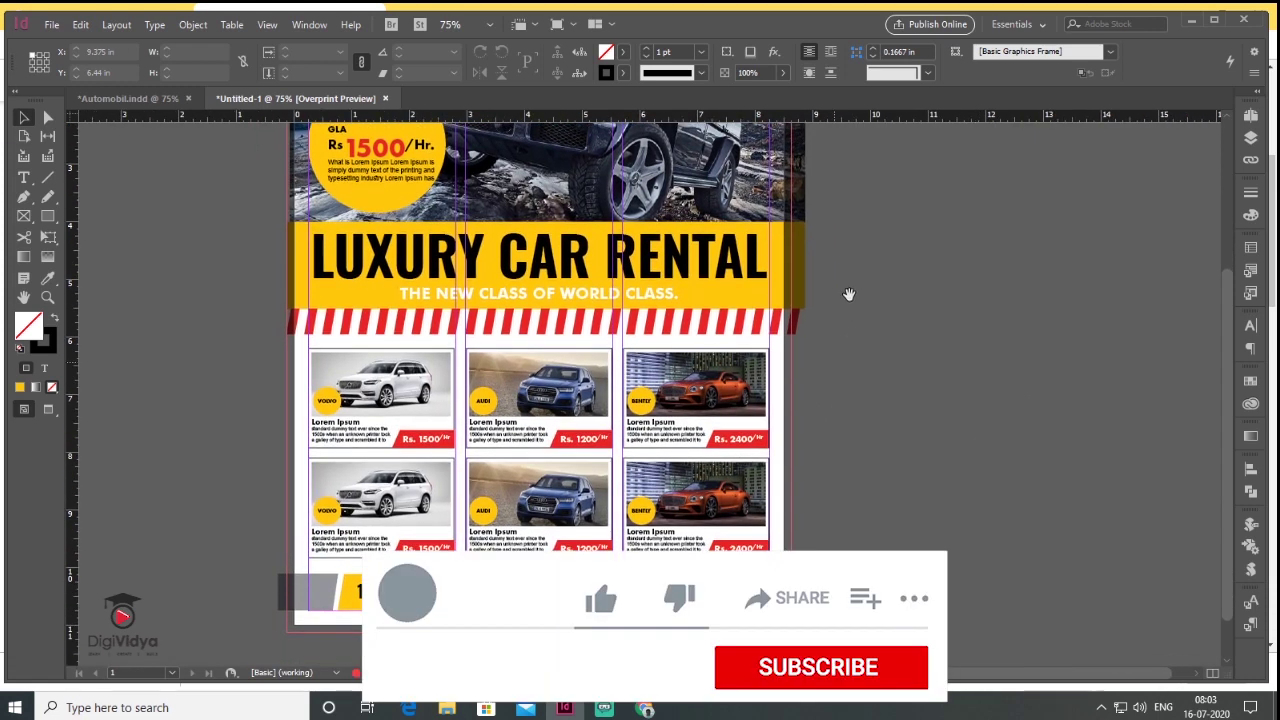
pyautogui.moveTo(851, 291); pyautogui.dragTo(884, 295)
pyautogui.moveTo(884, 304); pyautogui.dragTo(898, 418)
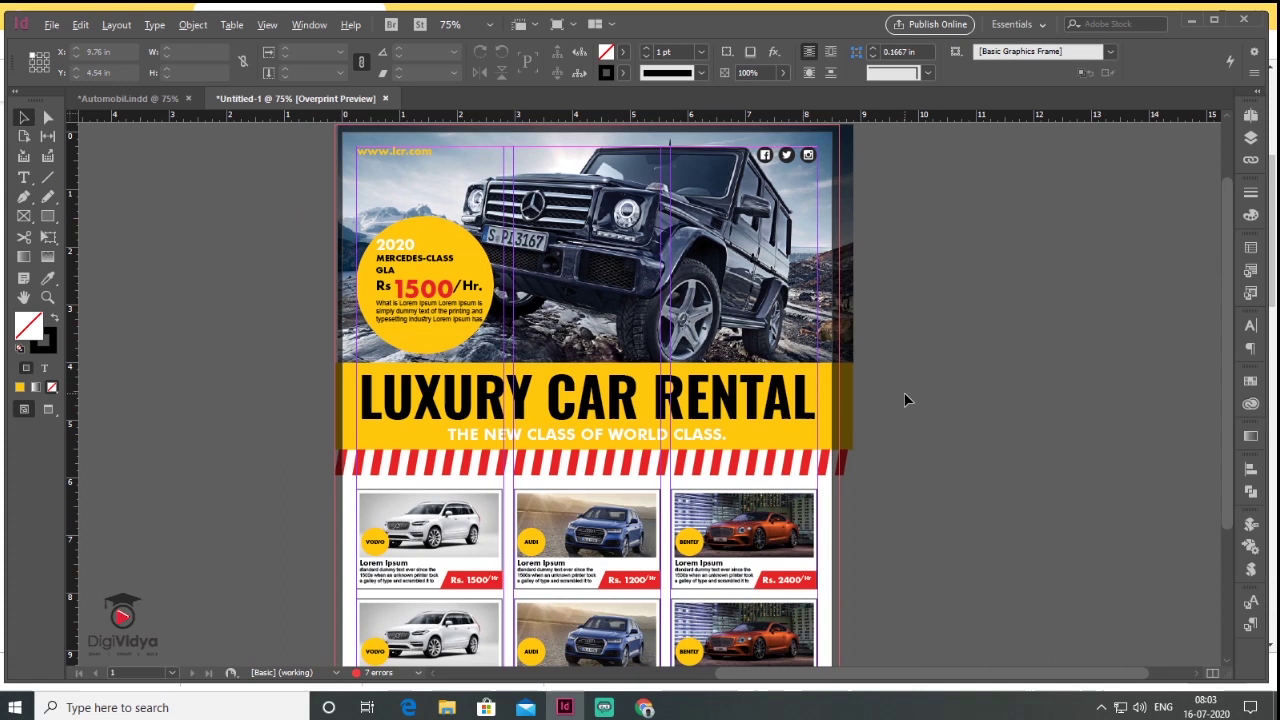
pyautogui.hotkey('ctrl', '-')
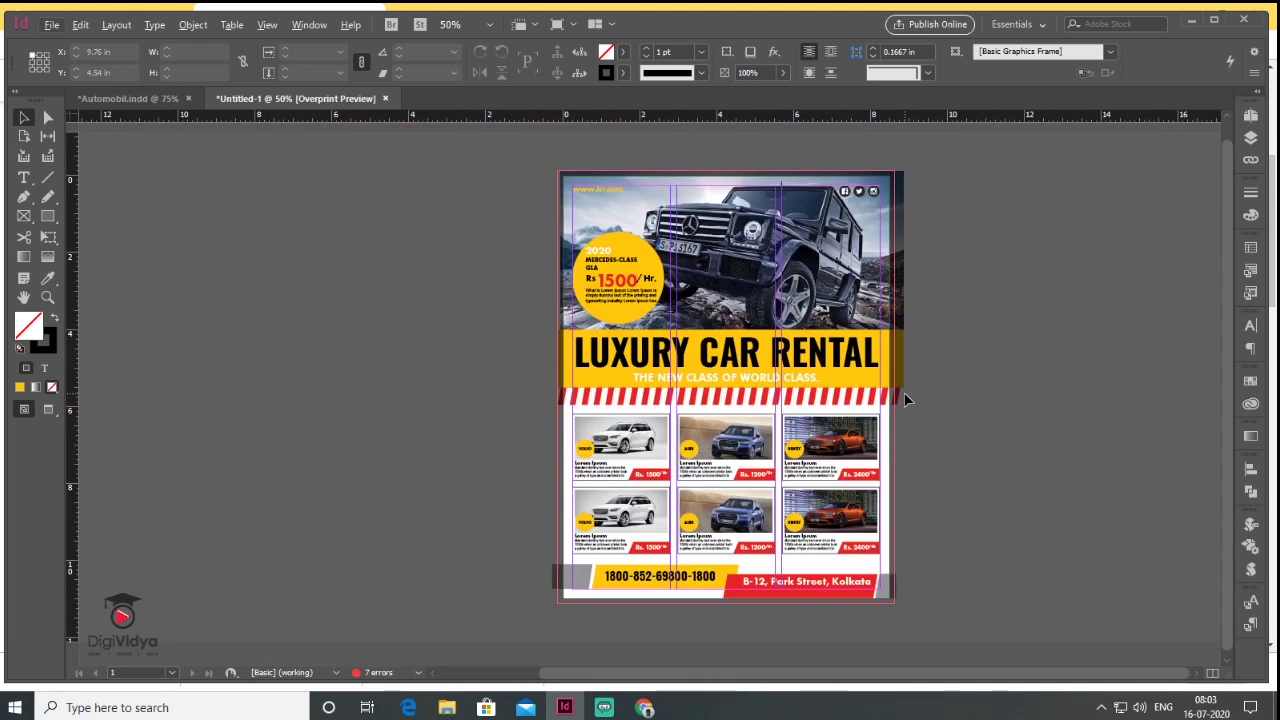
pyautogui.moveTo(908, 408); pyautogui.dragTo(908, 404)
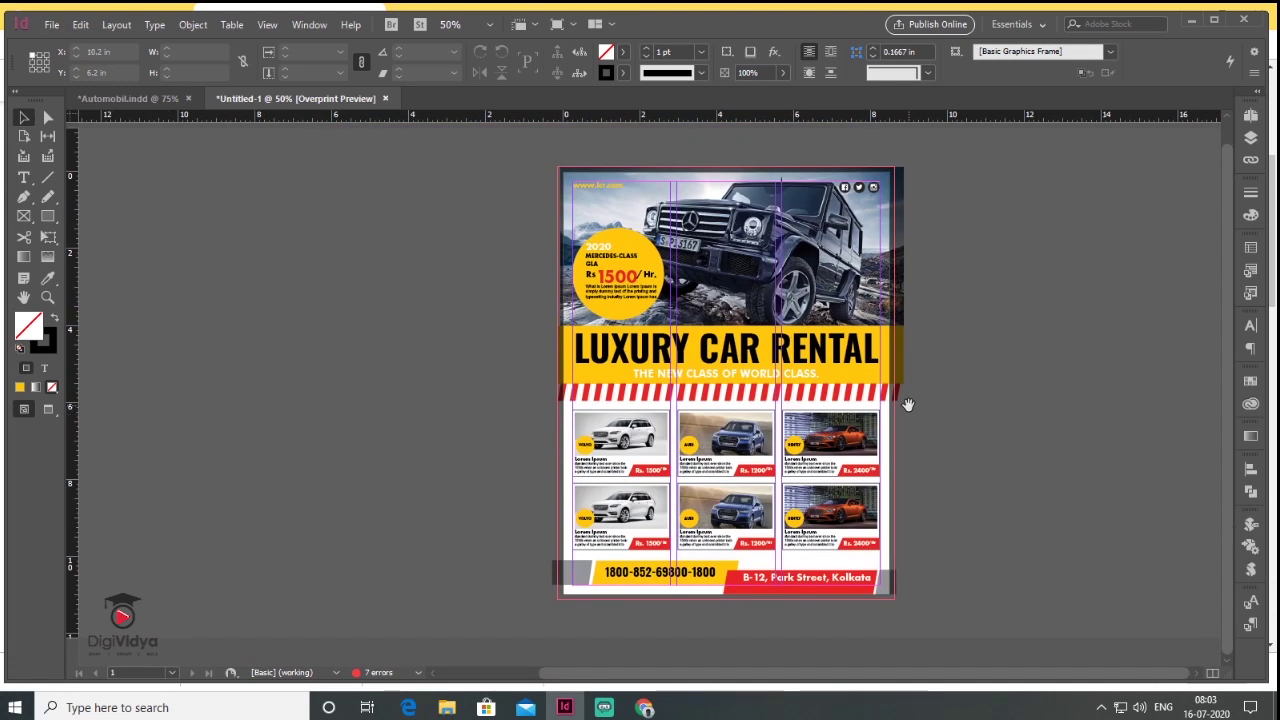